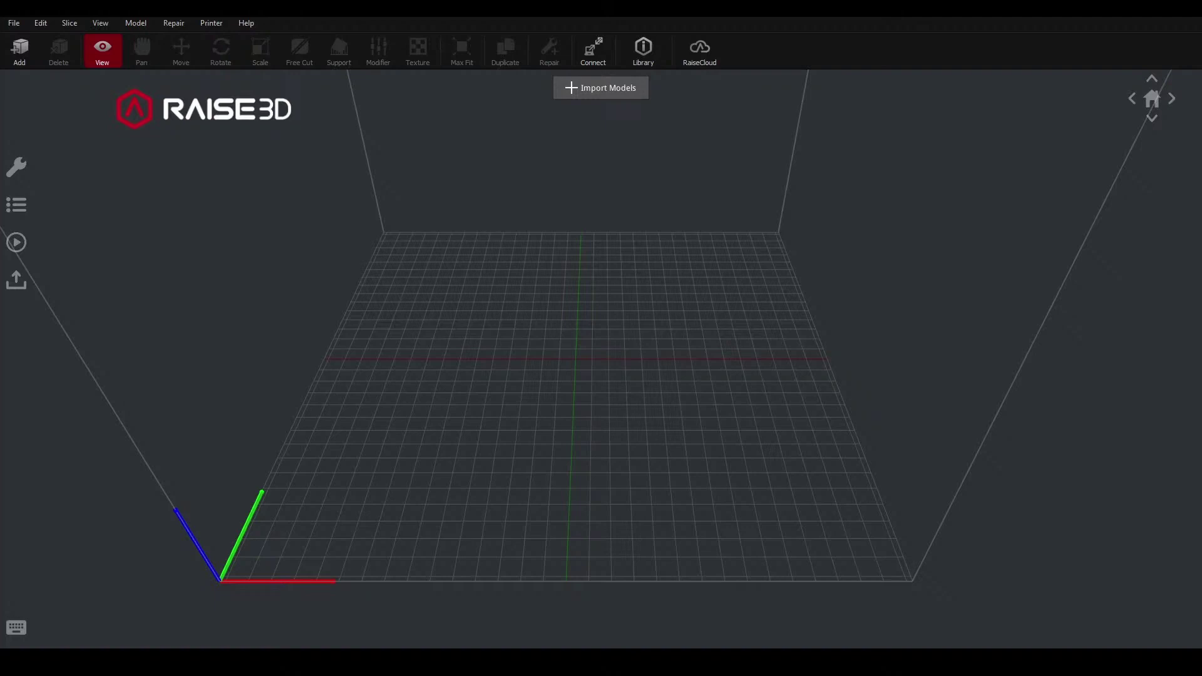
# Add the 20mm_Calibration_Box example model to the build plate.
pyautogui.moveTo(601, 351); pyautogui.dragTo(641, 399, button='middle')
pyautogui.moveTo(641, 400); pyautogui.dragTo(557, 338)
pyautogui.moveTo(557, 338); pyautogui.dragTo(531, 316, button='middle')
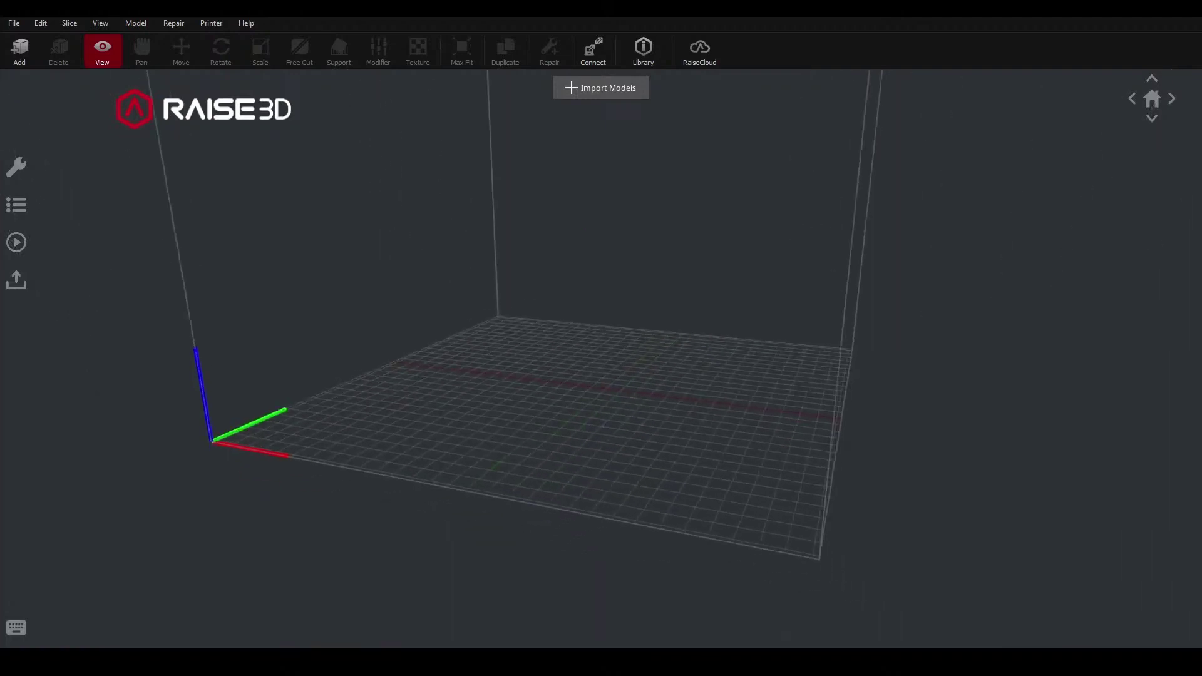
pyautogui.click(14, 23)
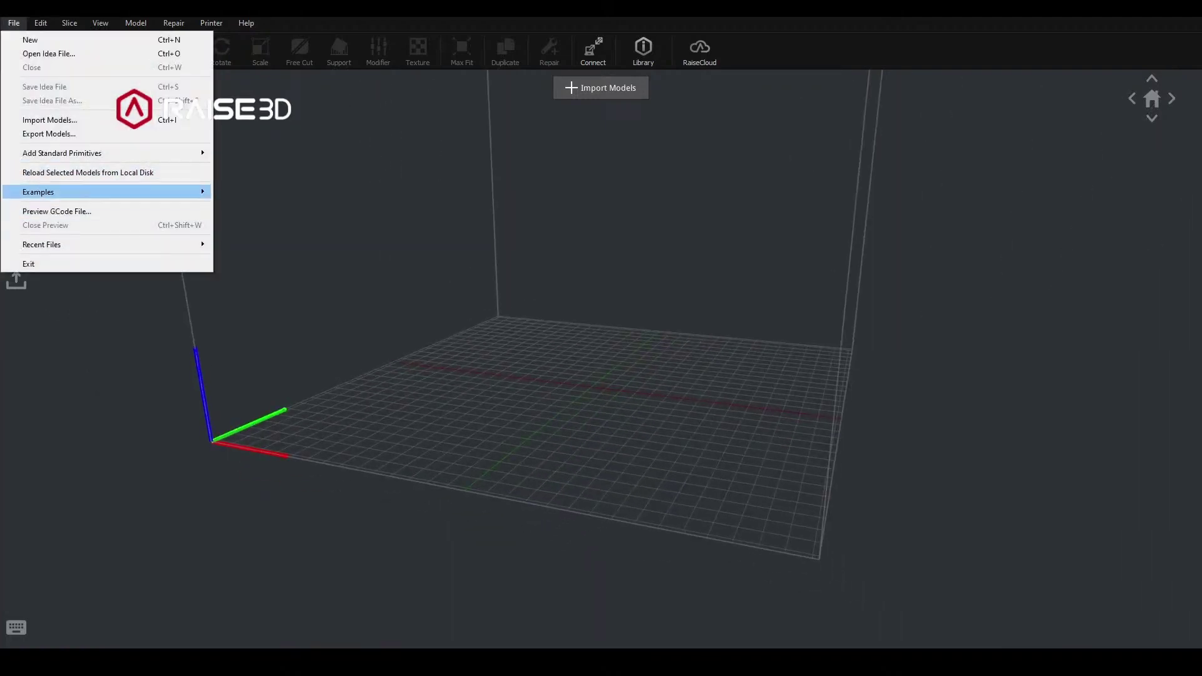
pyautogui.press('Return')
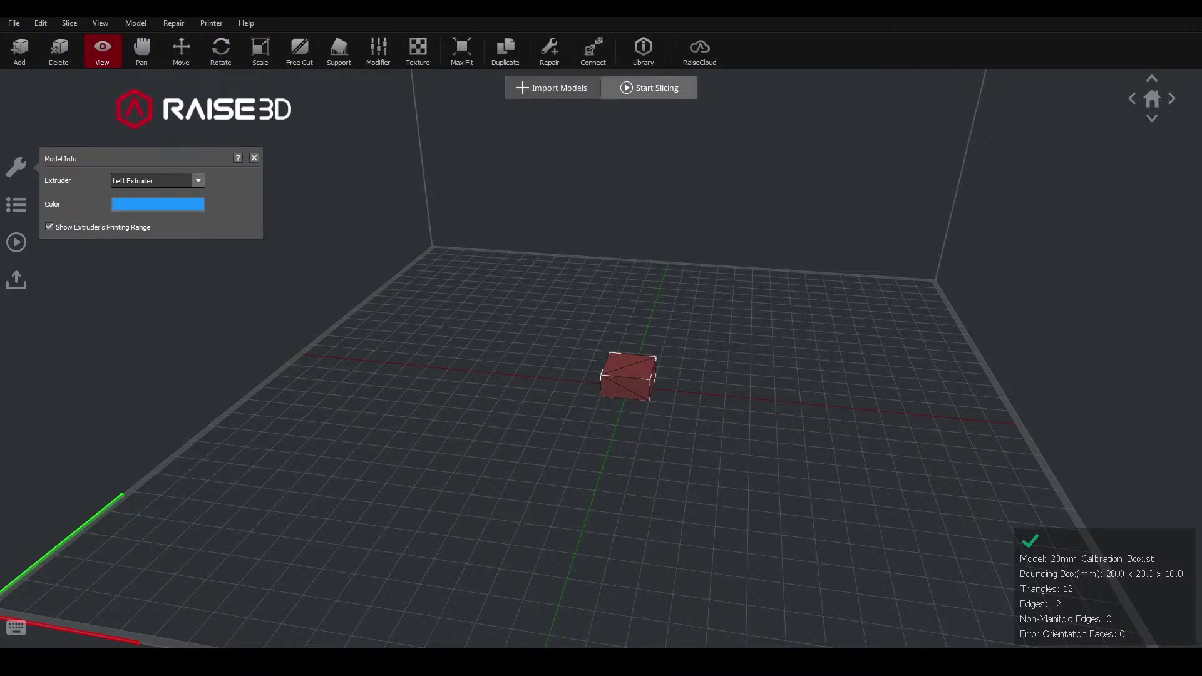
# Start slicing and assign [Raise3D] PLA 1.75mm to the left extruder and [Raise3D] PVA 1.75mm to the right extruder.
pyautogui.click(649, 87)
pyautogui.click(601, 176)
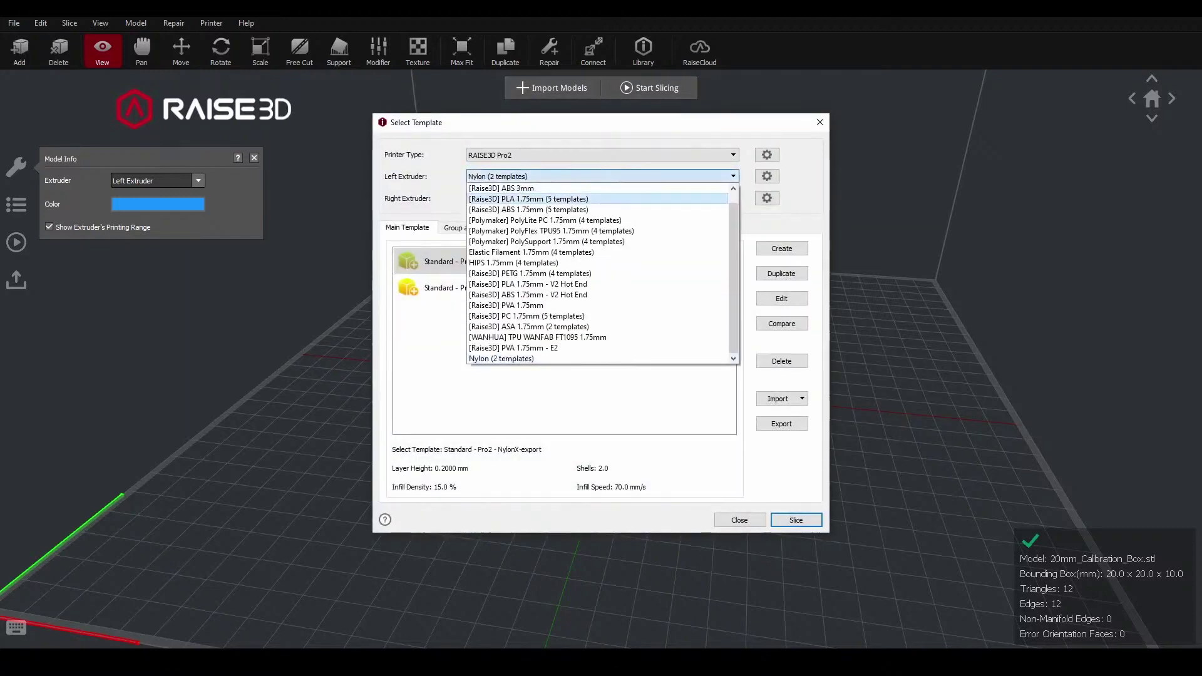
pyautogui.click(594, 199)
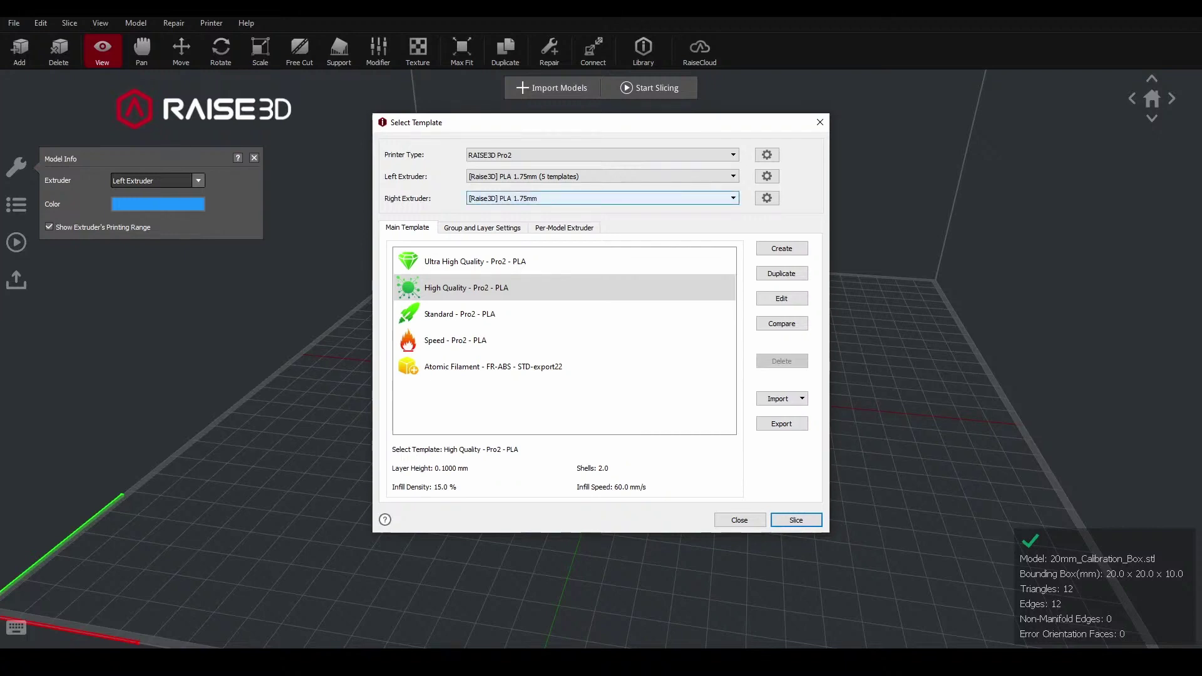
pyautogui.click(732, 198)
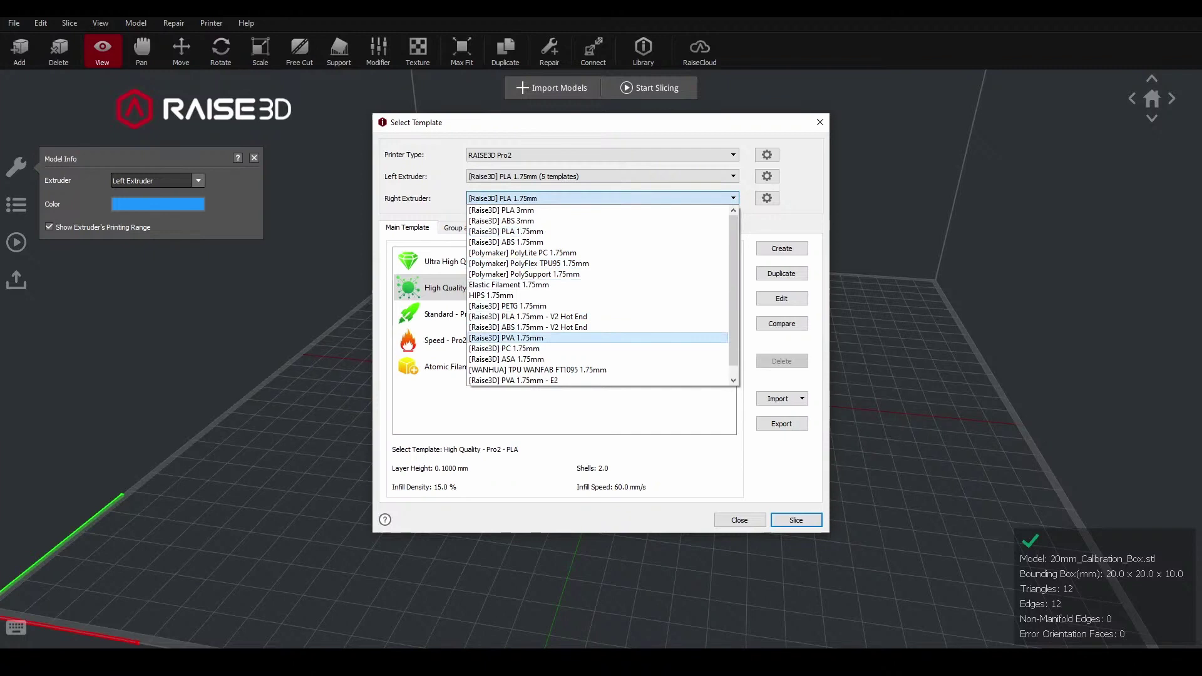
pyautogui.click(532, 338)
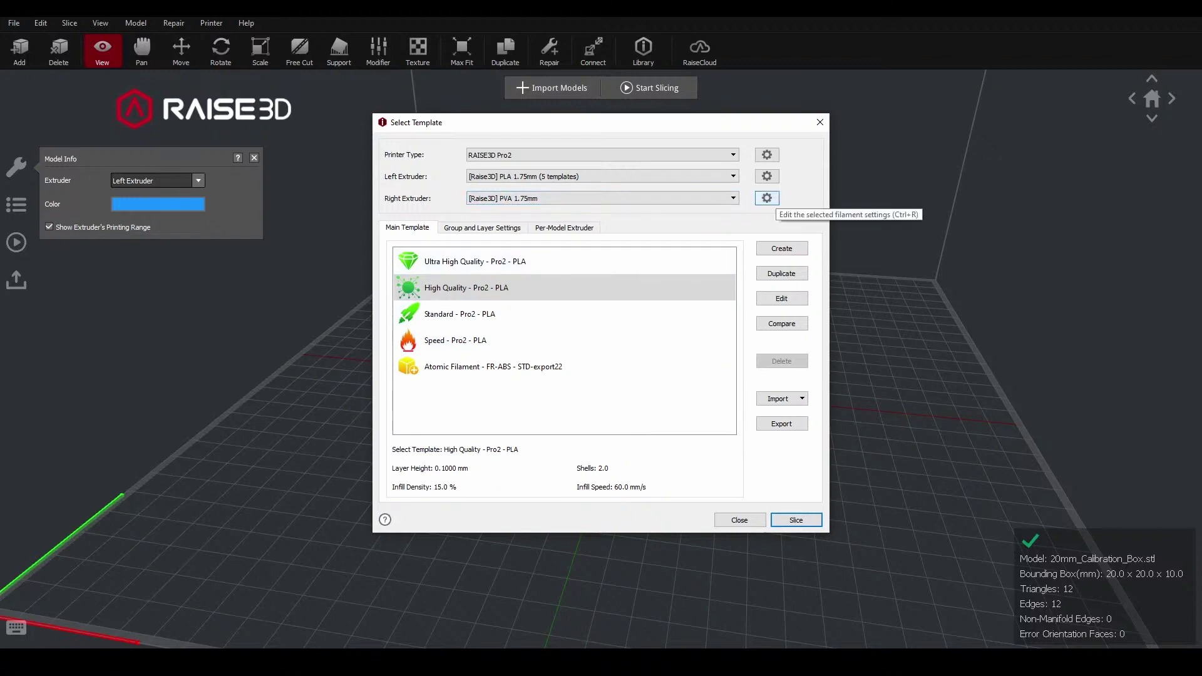
# Reset the right extruder's [Raise3D] PVA 1.75mm filament to its default settings and save it.
pyautogui.click(766, 197)
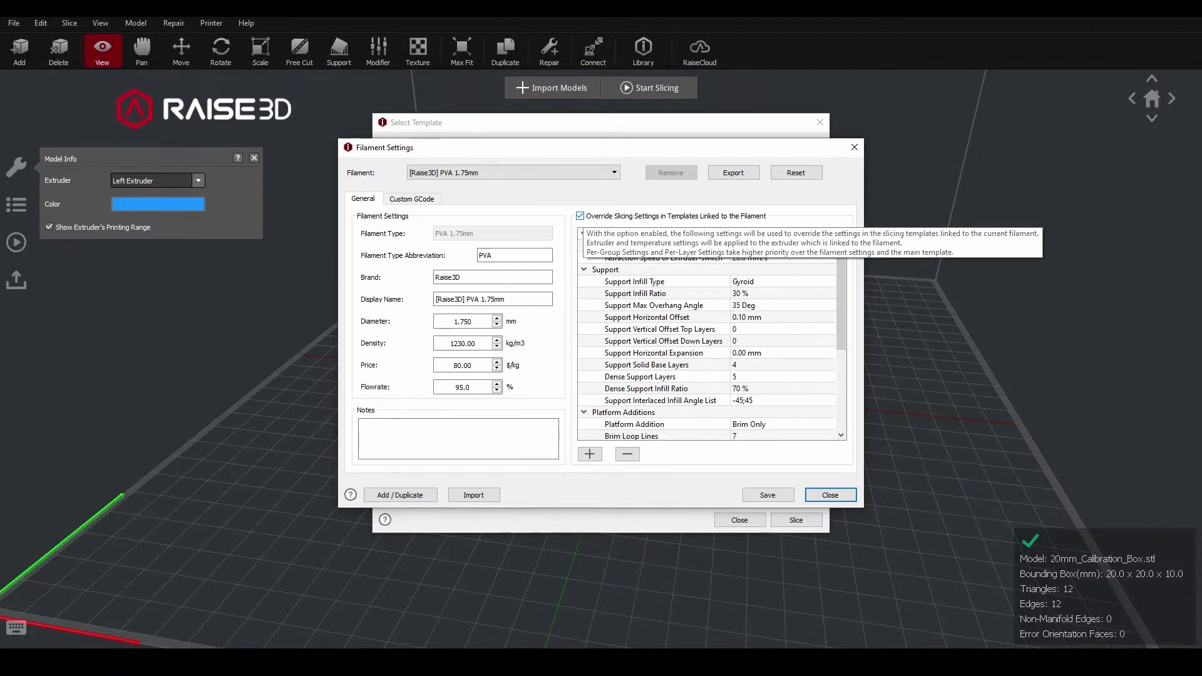
pyautogui.scroll(-4, 710, 331)
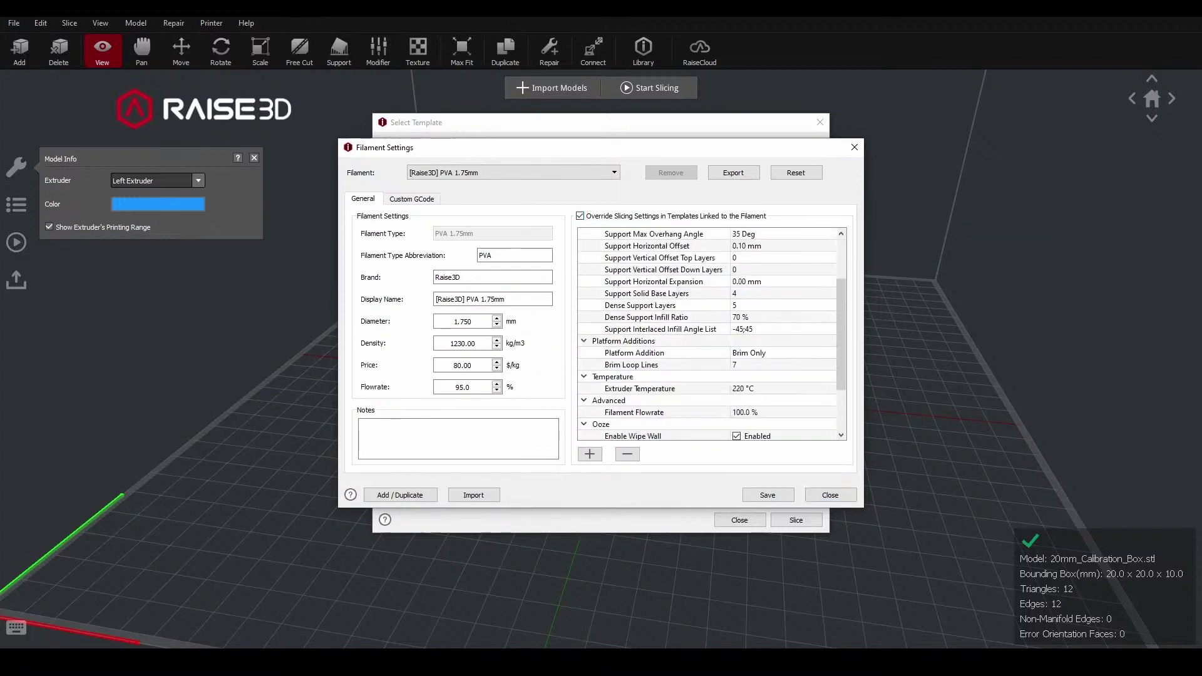
pyautogui.scroll(4, 710, 335)
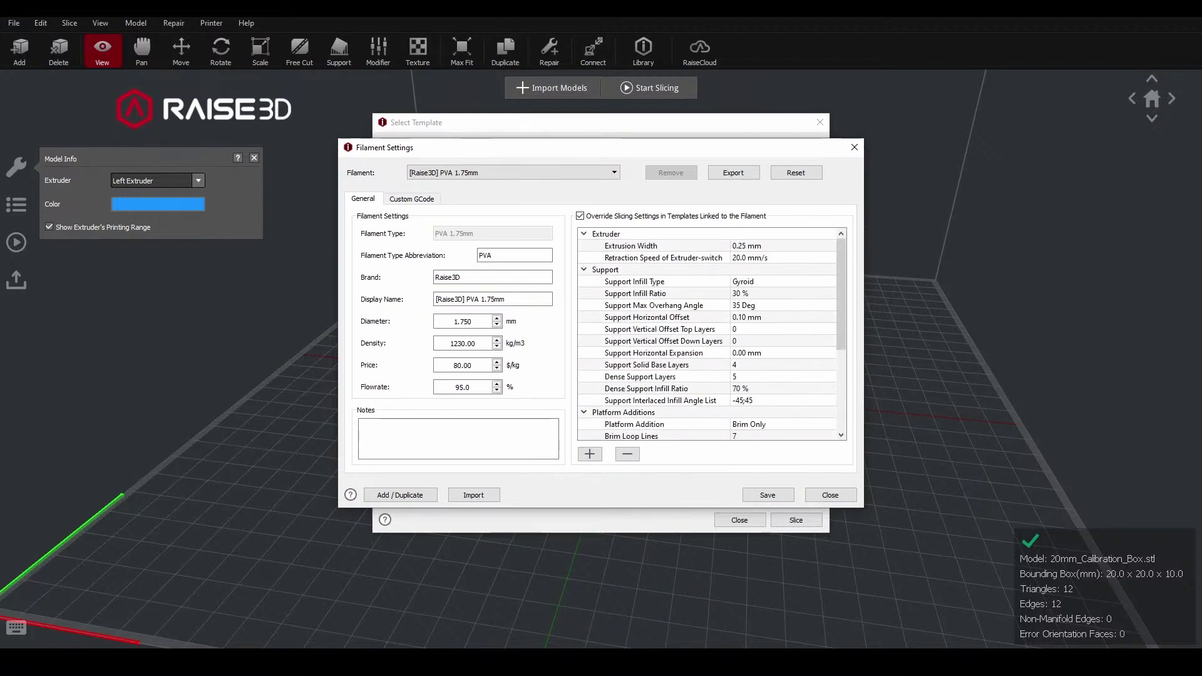
pyautogui.click(764, 282)
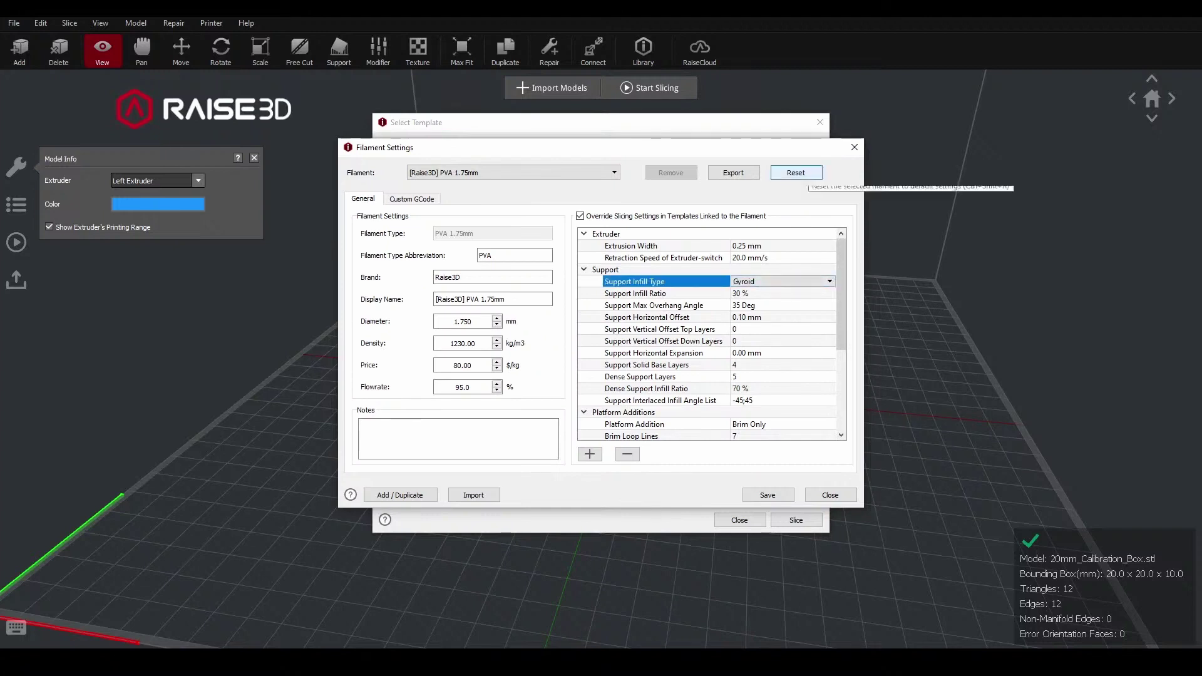
pyautogui.click(795, 173)
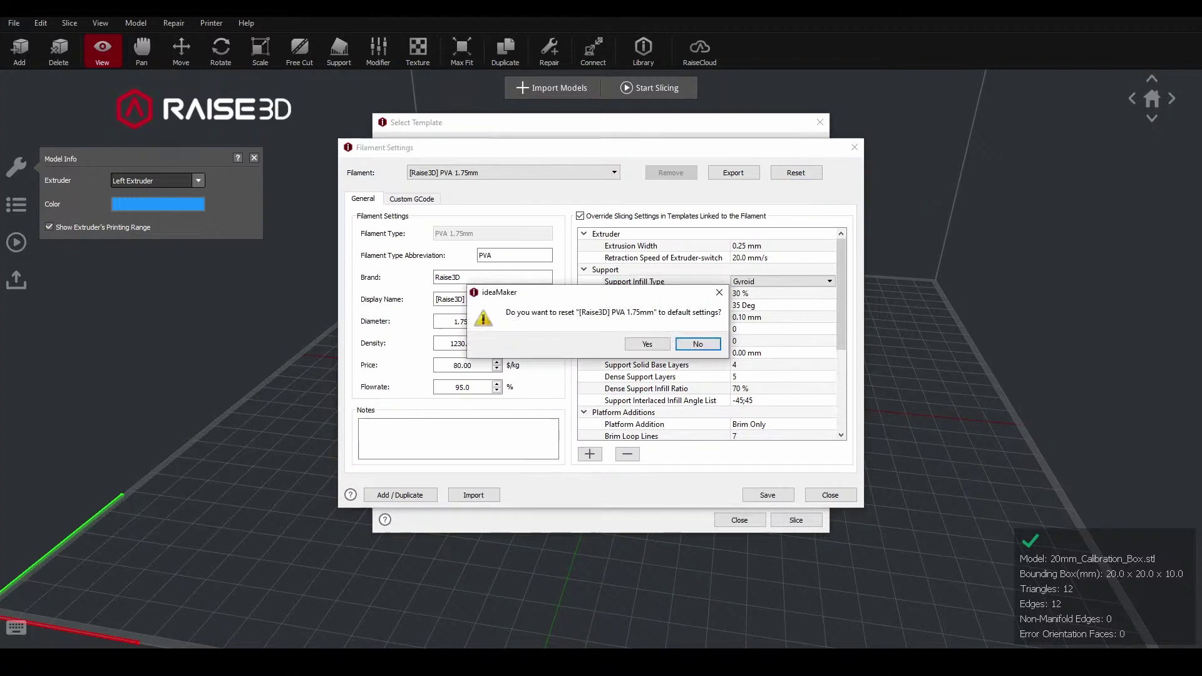
pyautogui.press('Return')
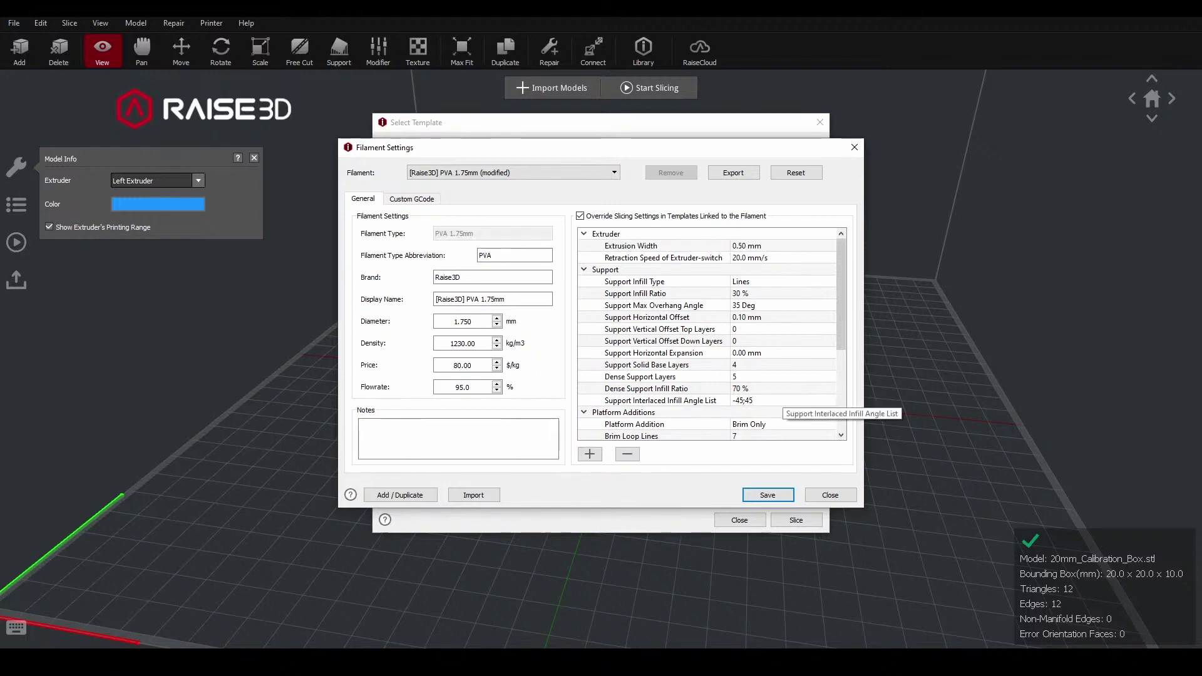
pyautogui.click(768, 495)
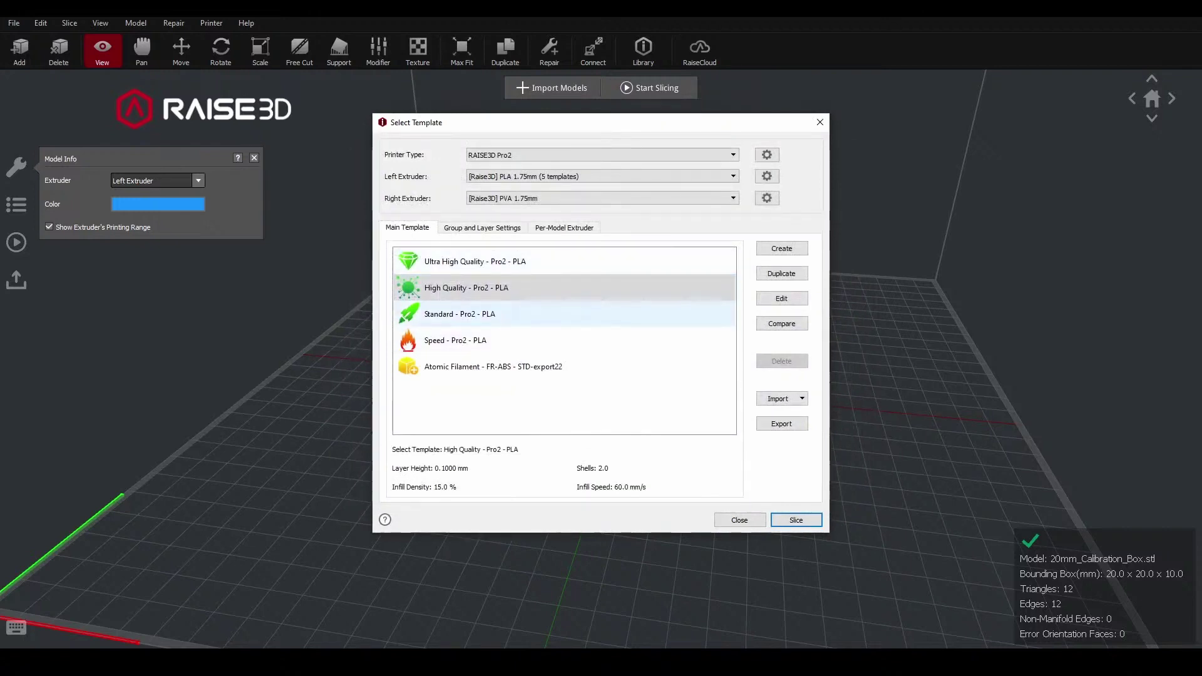
# Open the Standard - Pro2 - PLA template for editing and restore its default settings.
pyautogui.click(529, 315)
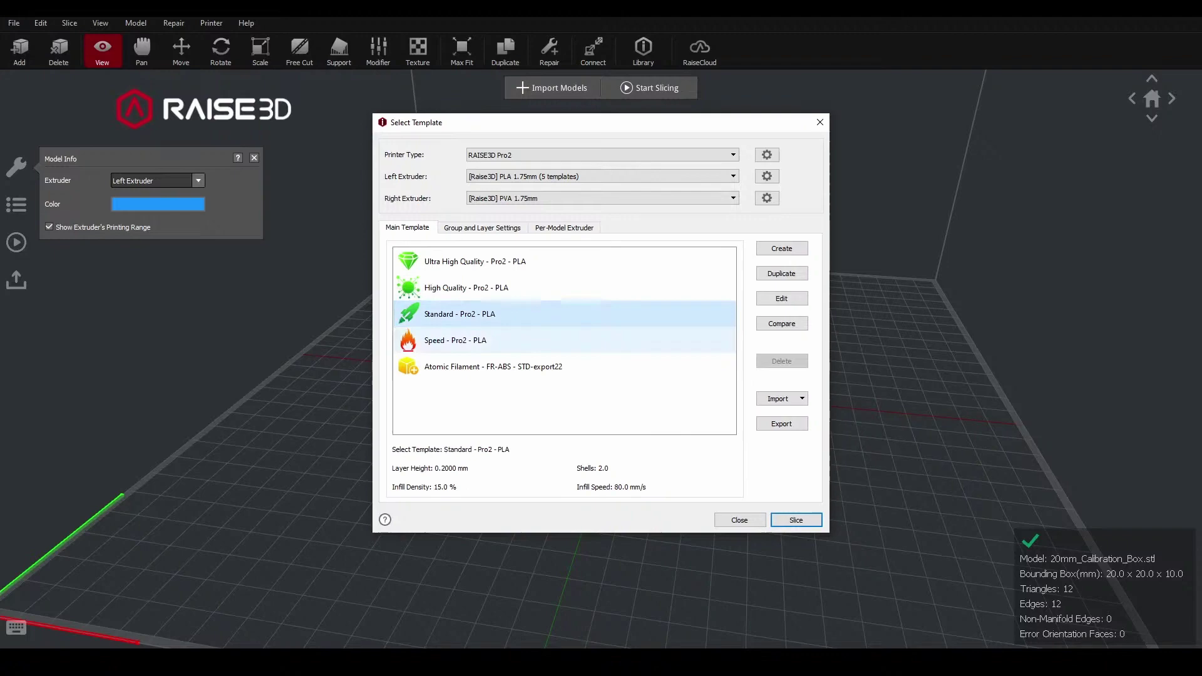
pyautogui.click(781, 298)
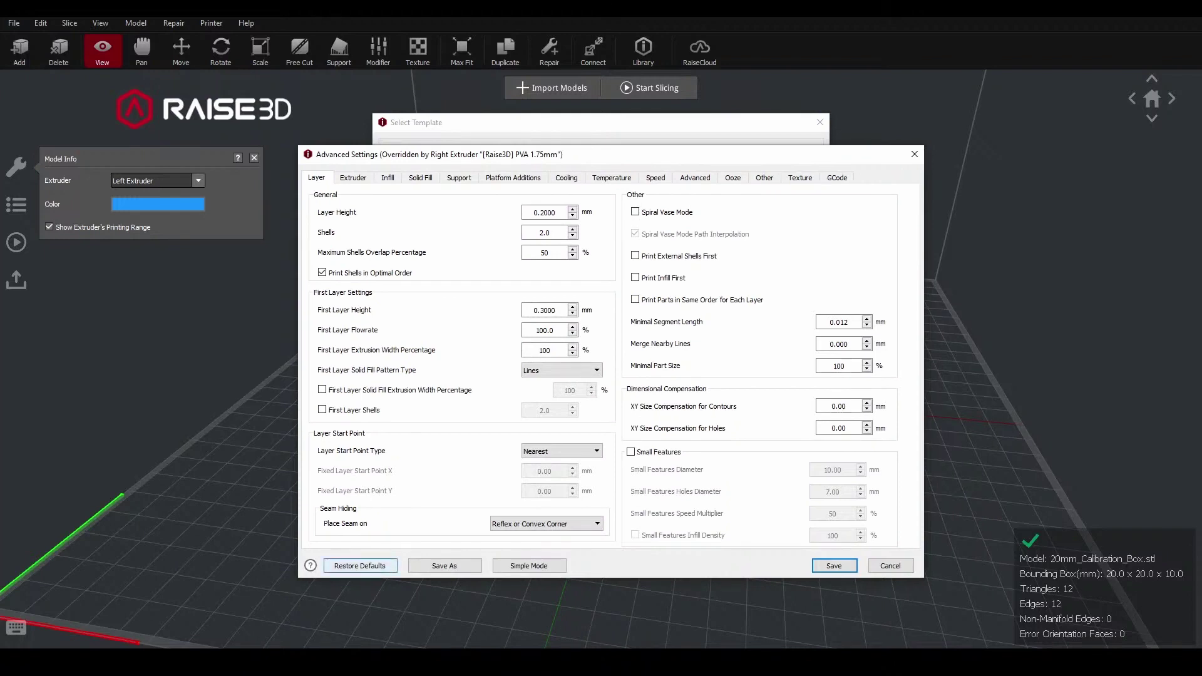
pyautogui.click(359, 566)
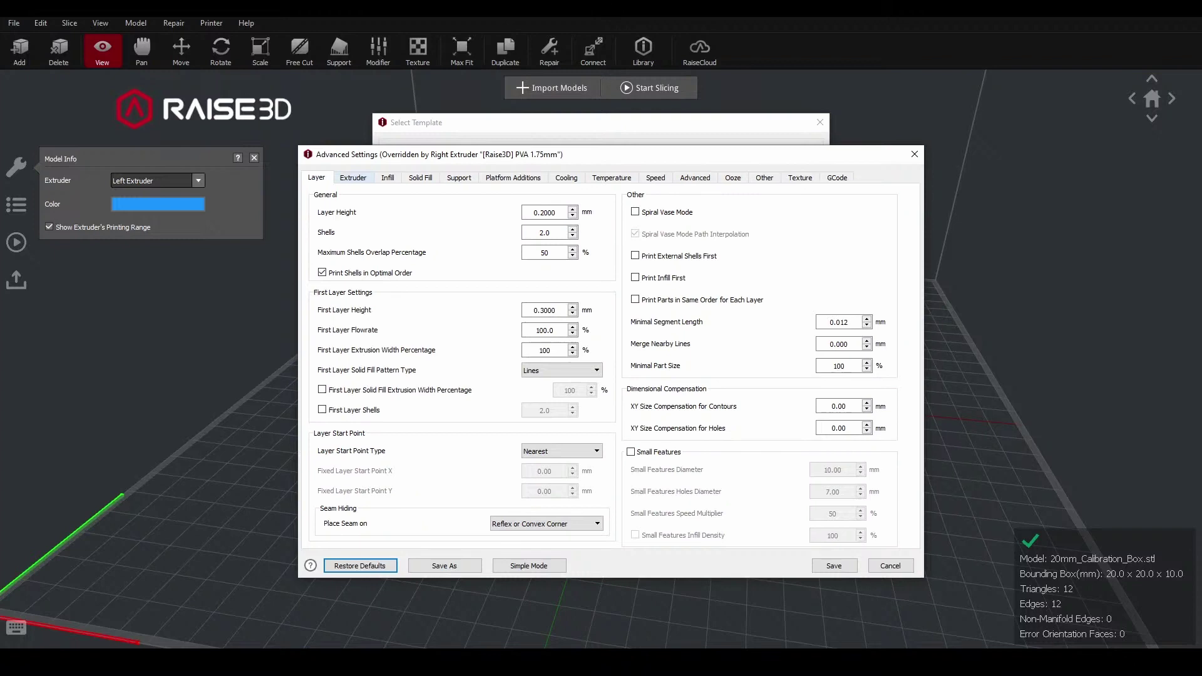
# Enable the separate right extruder configuration in the template's extruder settings.
pyautogui.click(353, 178)
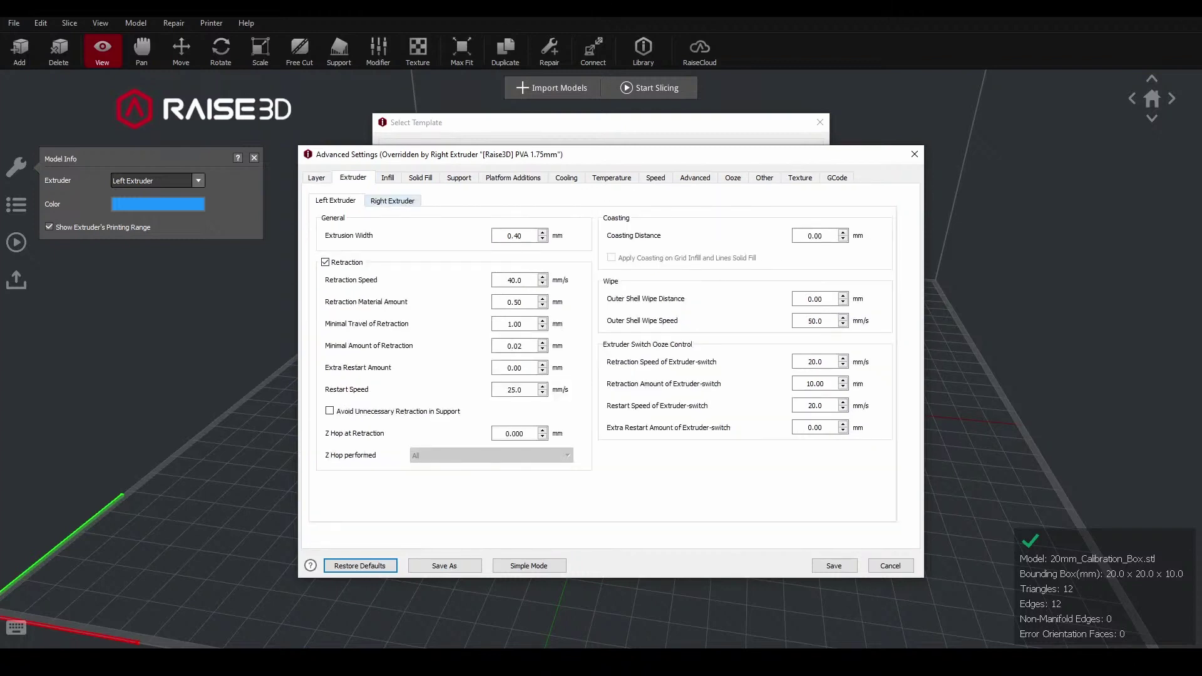
pyautogui.click(392, 201)
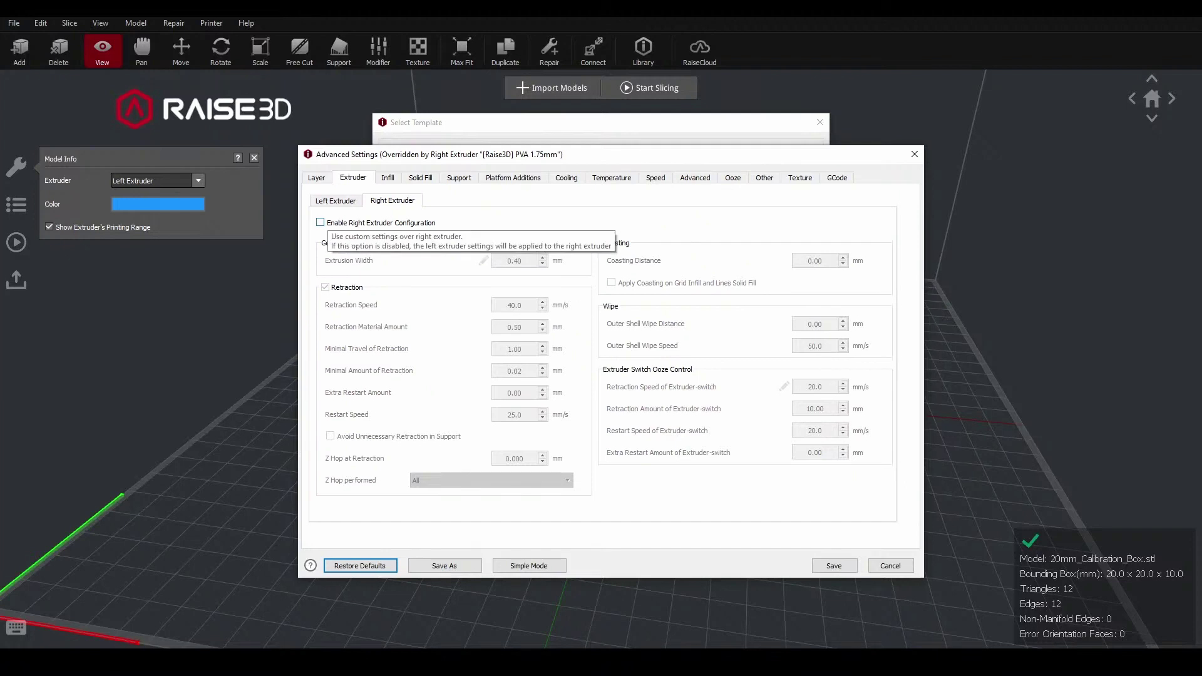
pyautogui.click(319, 222)
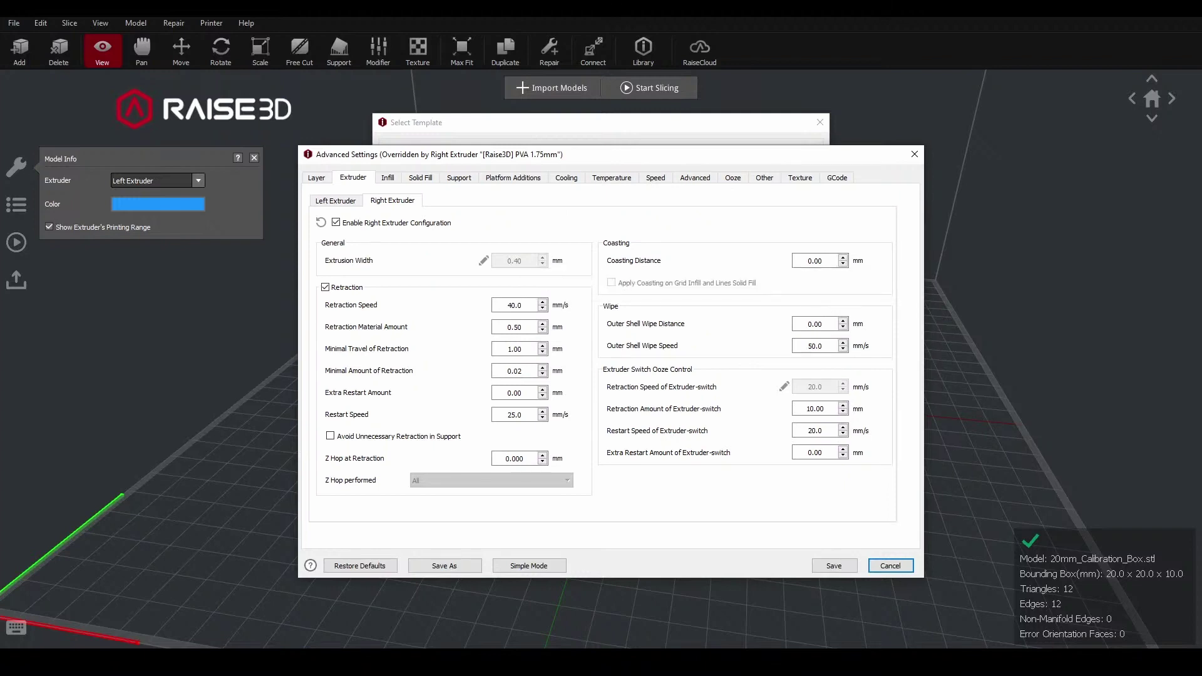
pyautogui.click(483, 260)
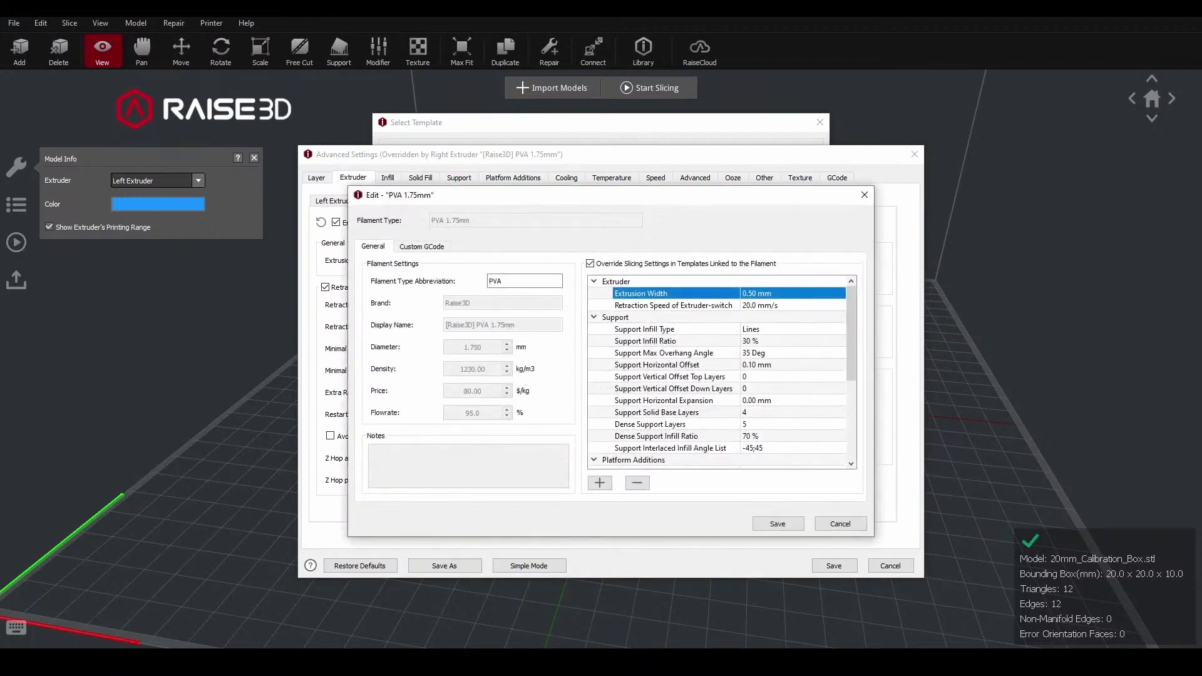
pyautogui.doubleClick(783, 306)
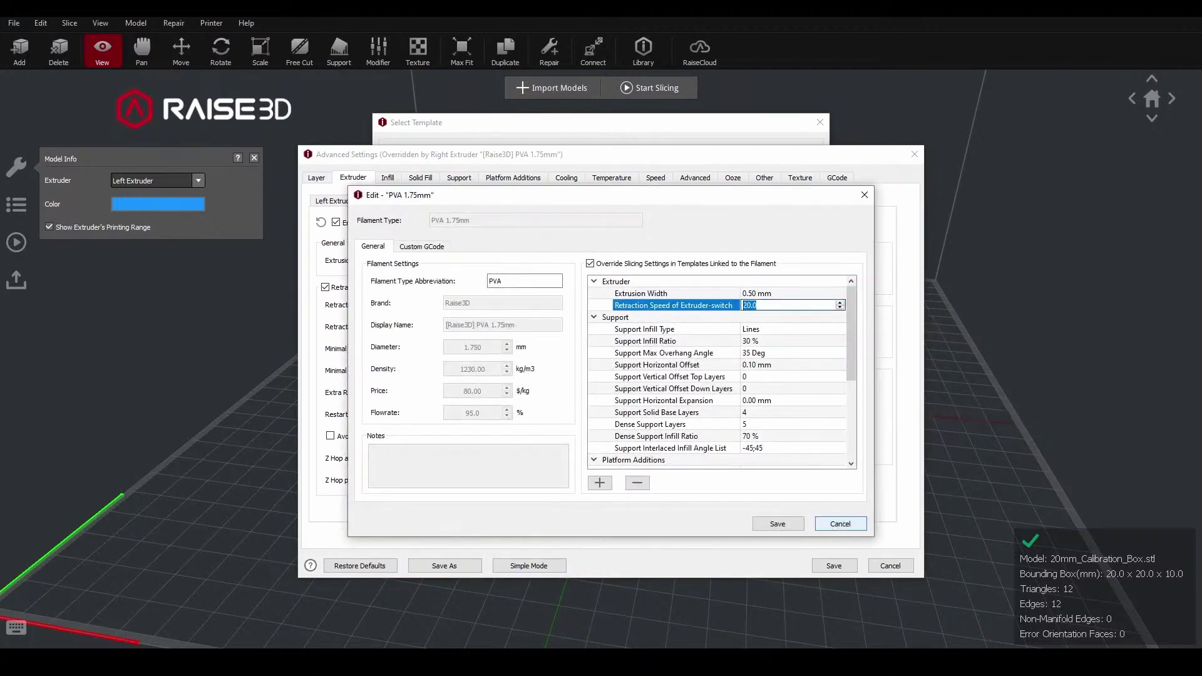
pyautogui.click(840, 523)
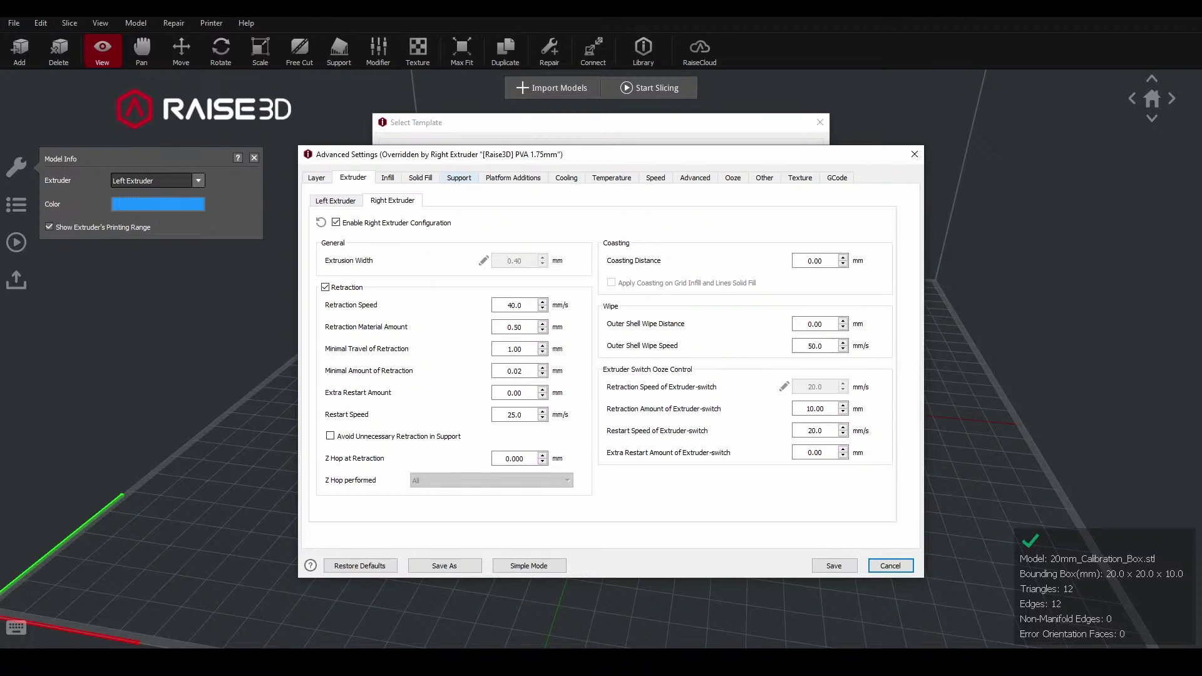
# Set the template to generate support everywhere (All) and print it with the right extruder.
pyautogui.click(459, 177)
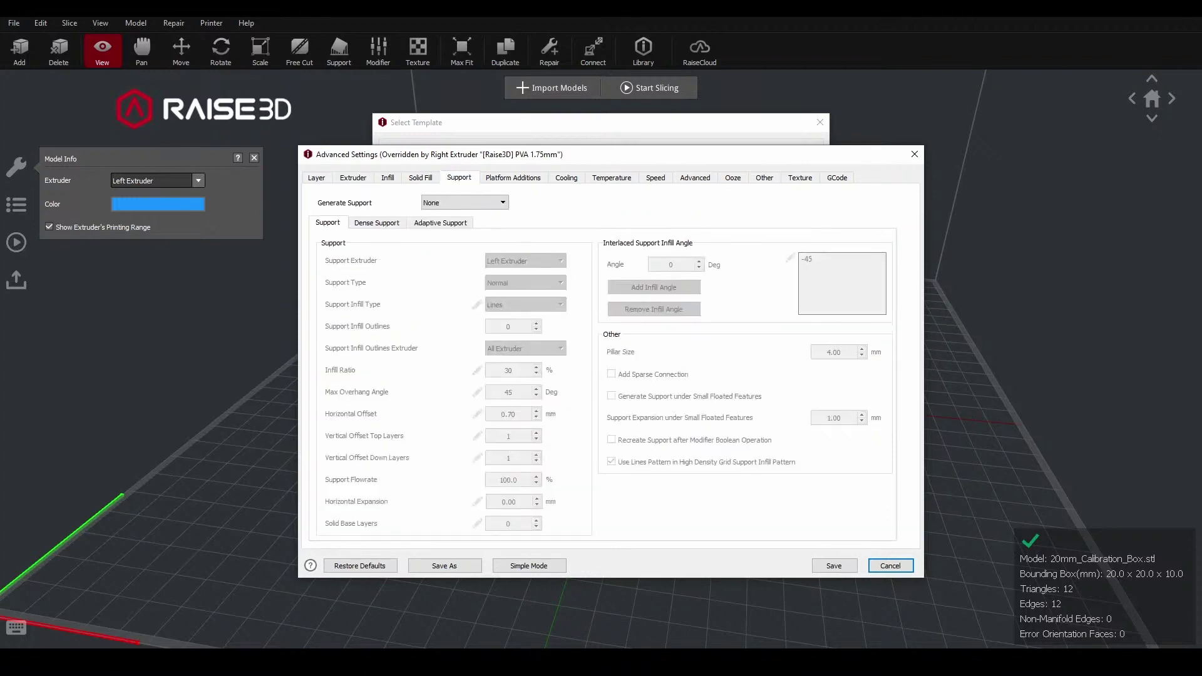
pyautogui.click(464, 202)
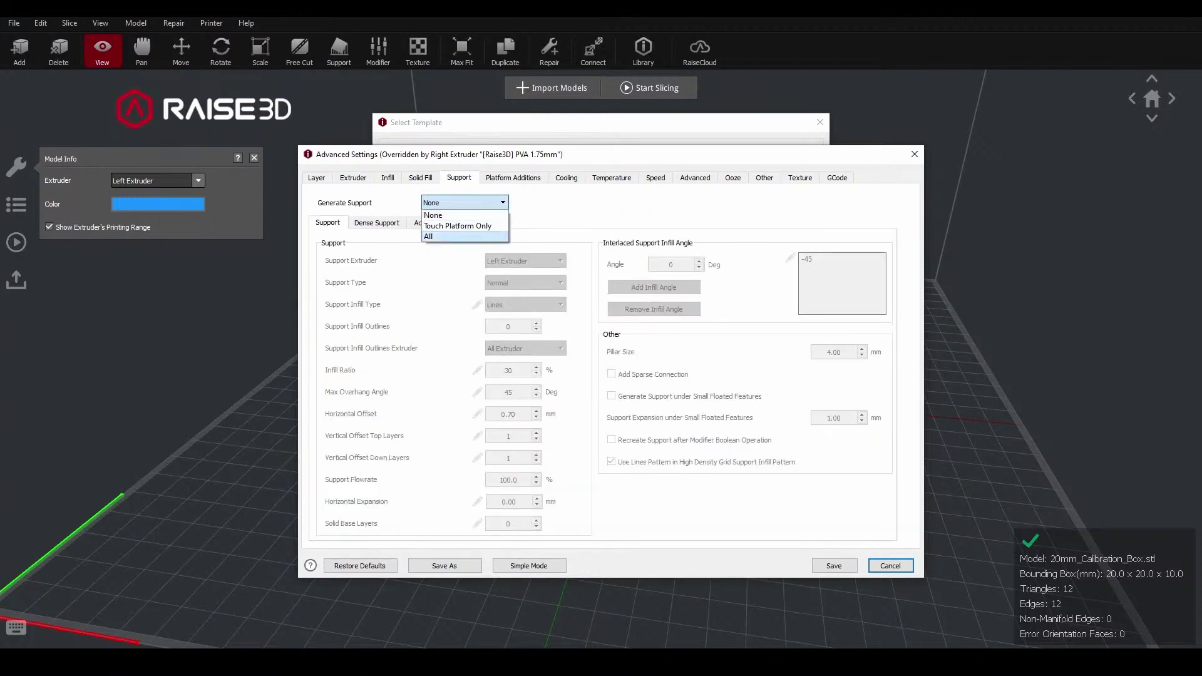
pyautogui.click(438, 236)
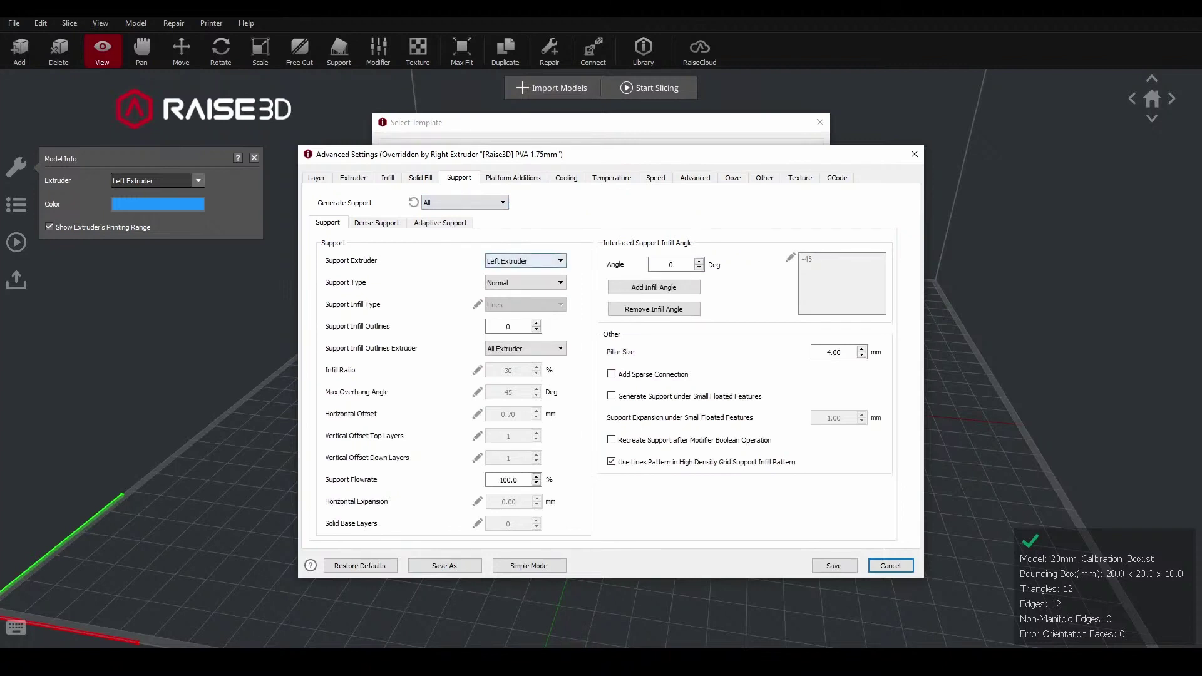
pyautogui.click(525, 260)
pyautogui.click(519, 284)
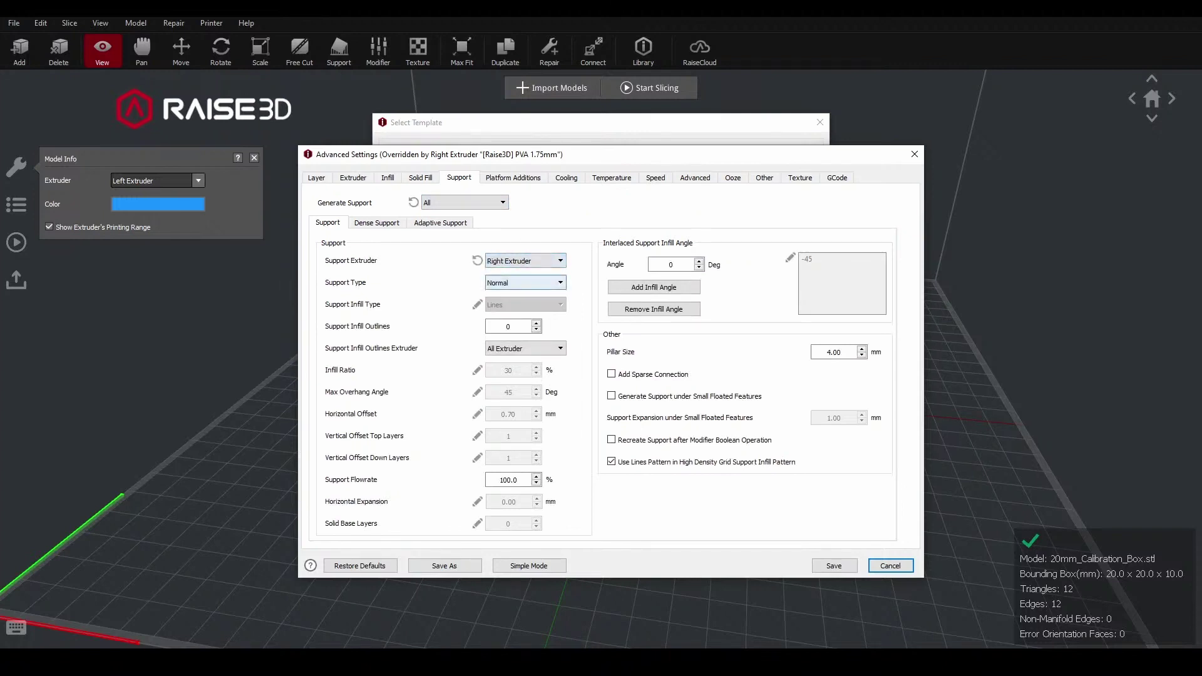
# Set the Dense Support Extruder to Right Extruder.
pyautogui.click(376, 223)
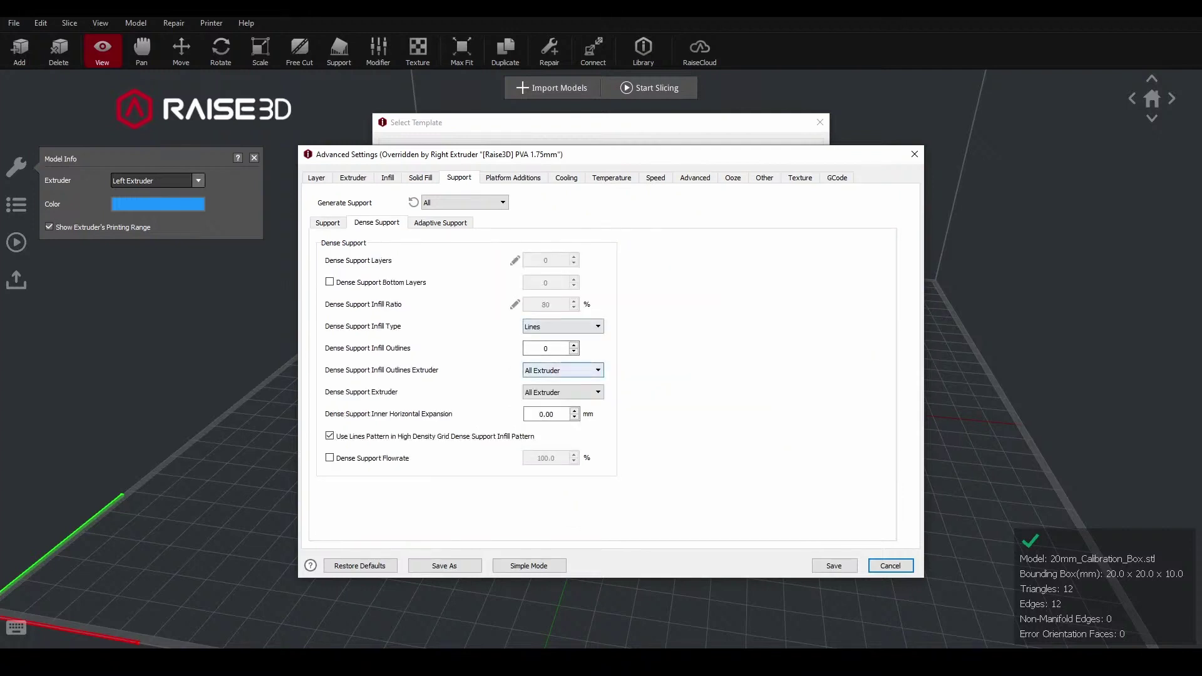
pyautogui.click(563, 392)
pyautogui.click(546, 424)
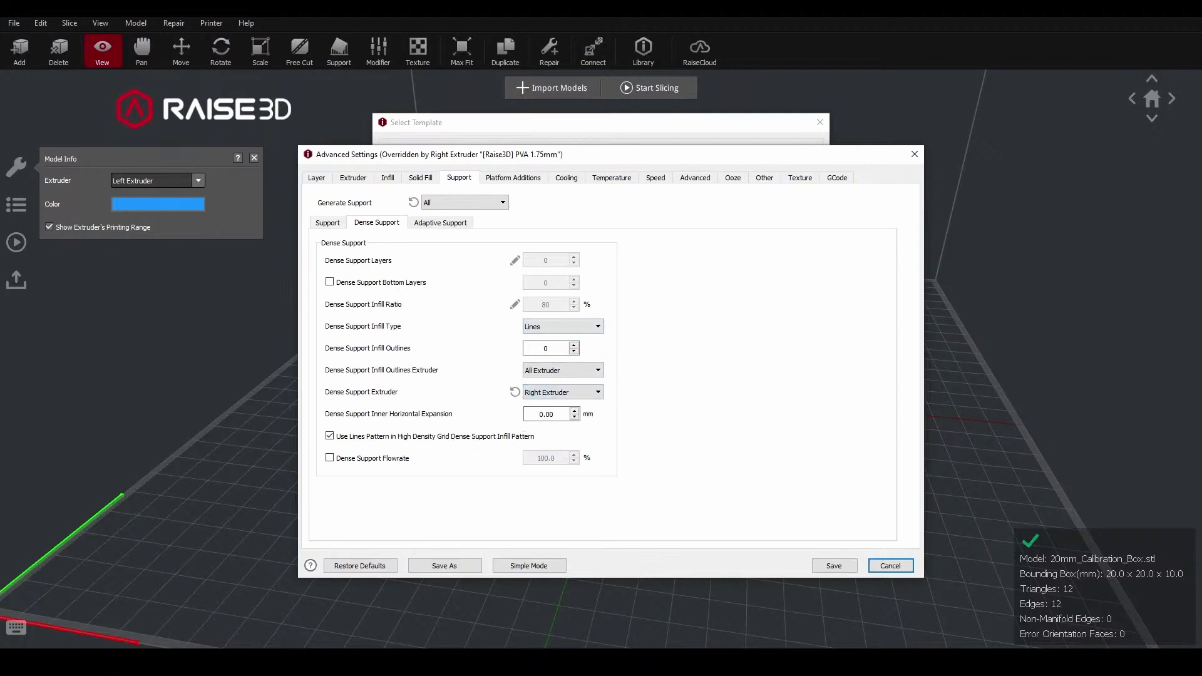
# Review the support settings, open the PVA filament override for Dense Support Layers and save it.
pyautogui.click(327, 223)
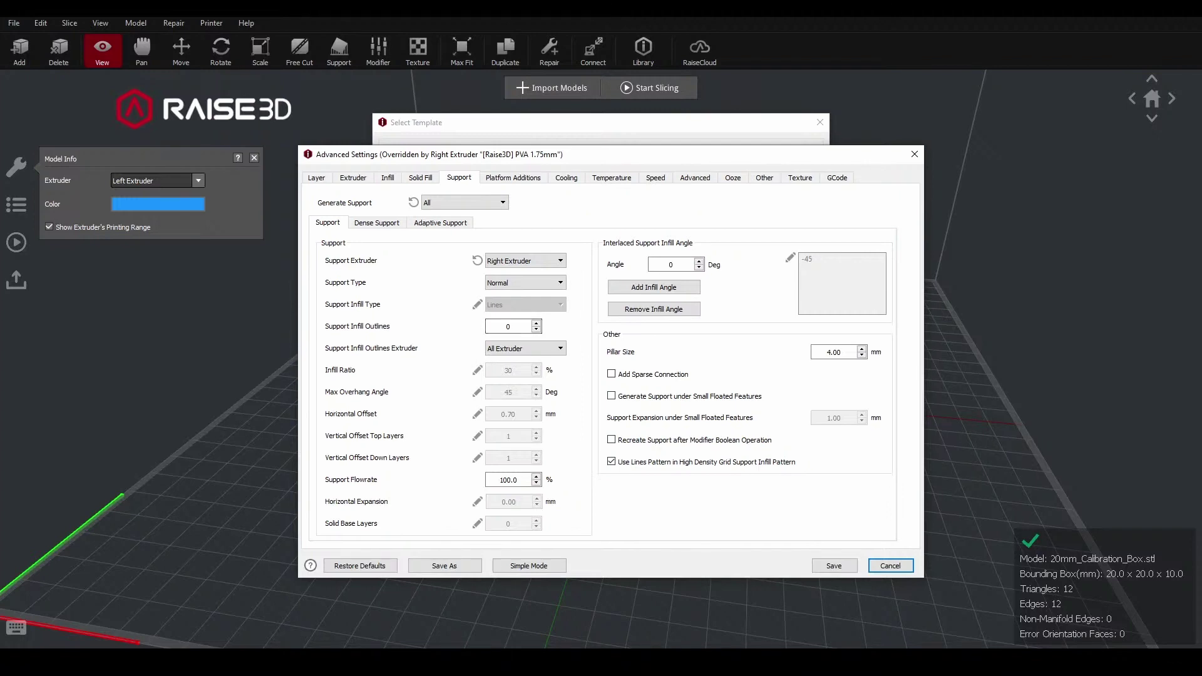
pyautogui.click(377, 222)
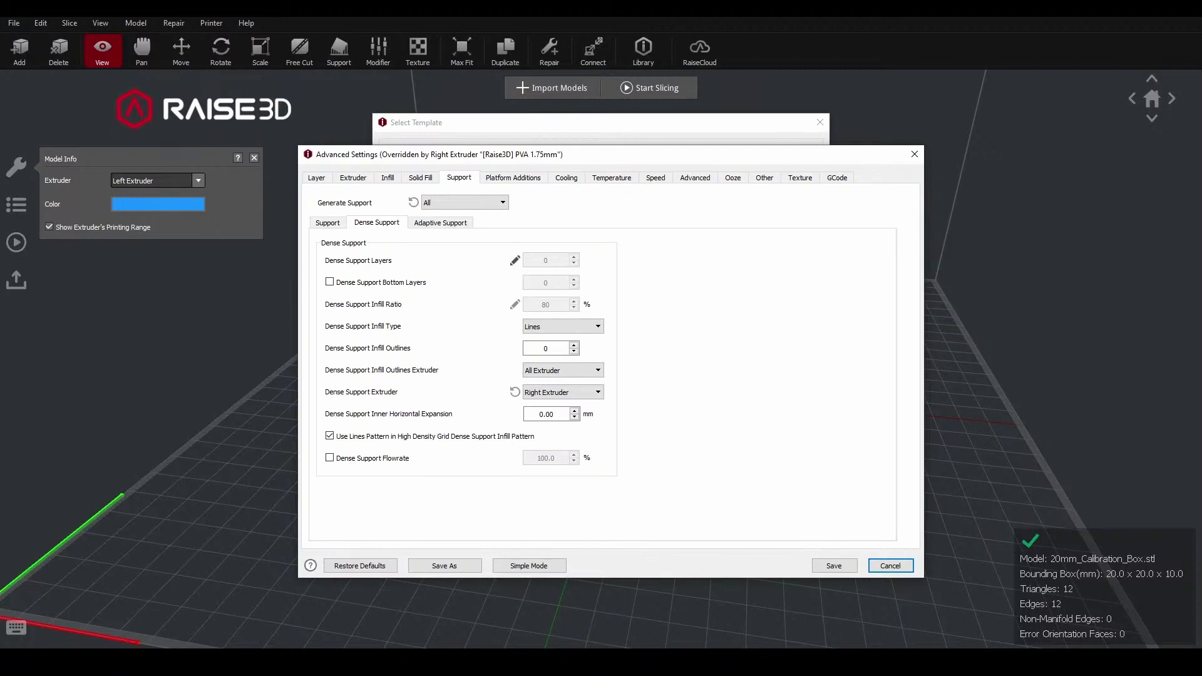
pyautogui.click(515, 260)
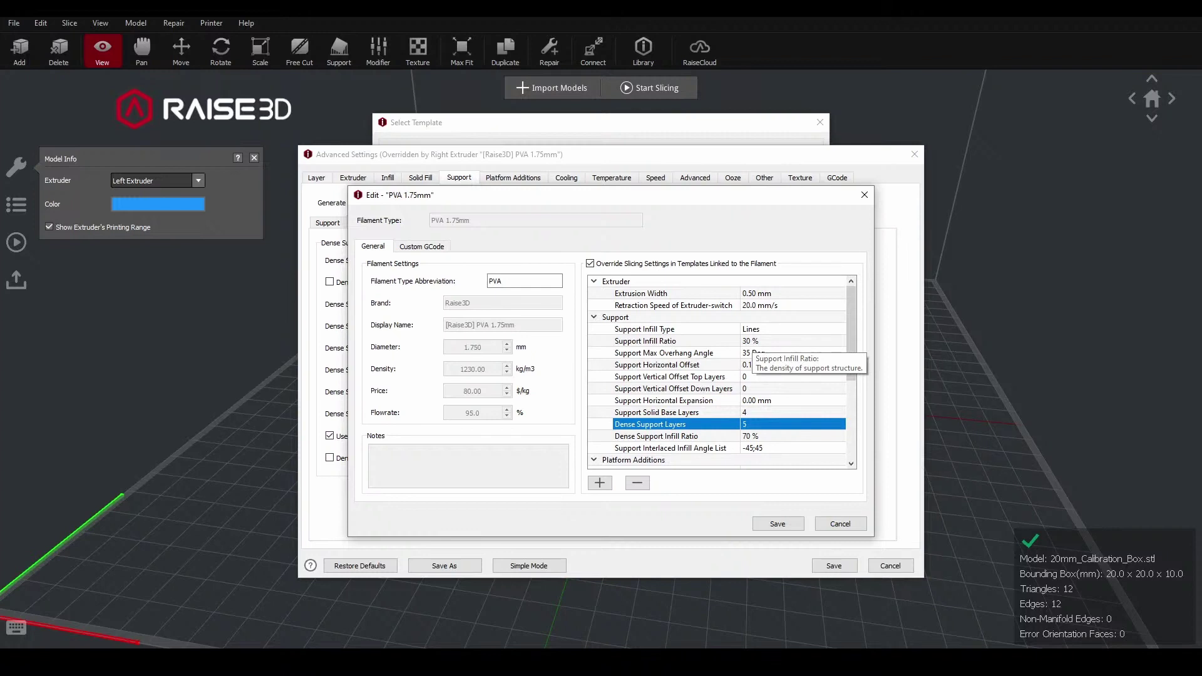
pyautogui.click(777, 523)
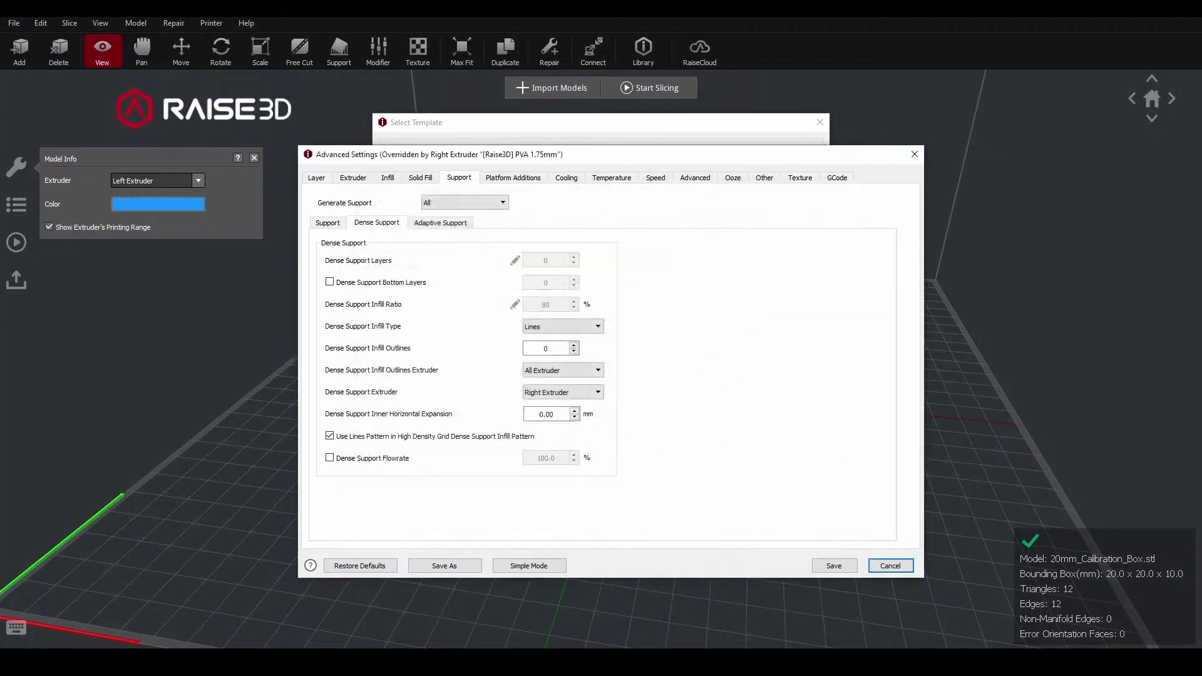
# Set the Skirt/Brim Extruder to Right Extruder in the platform addition settings.
pyautogui.click(513, 178)
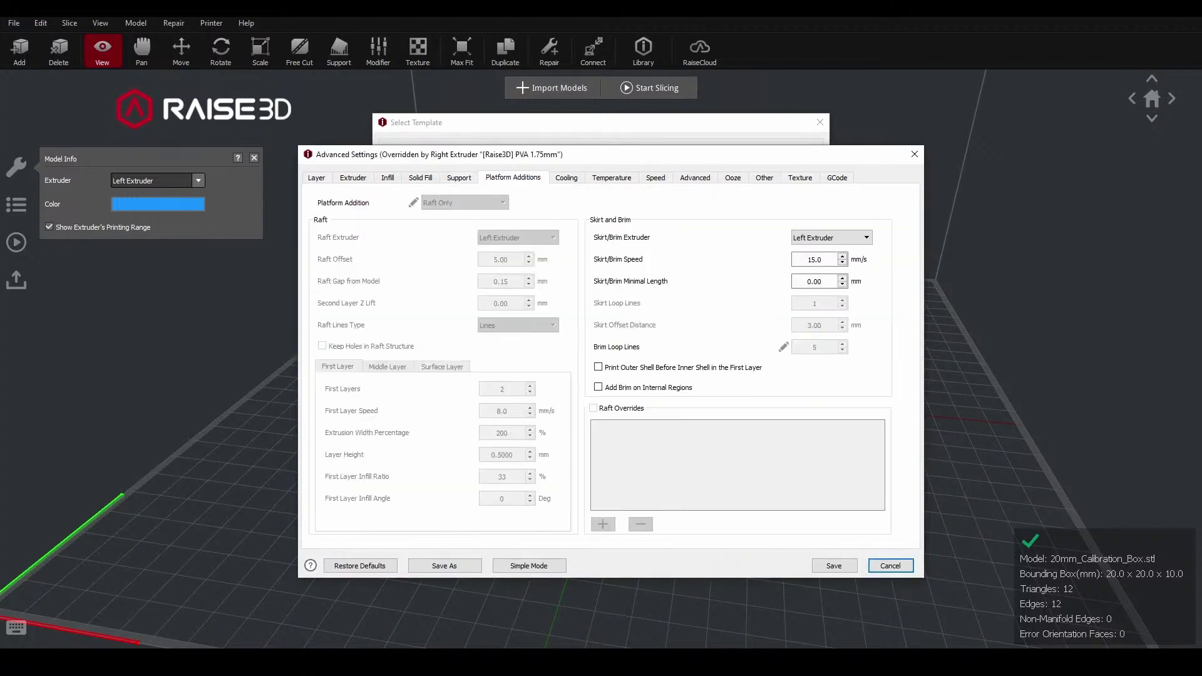
pyautogui.click(831, 237)
pyautogui.click(821, 260)
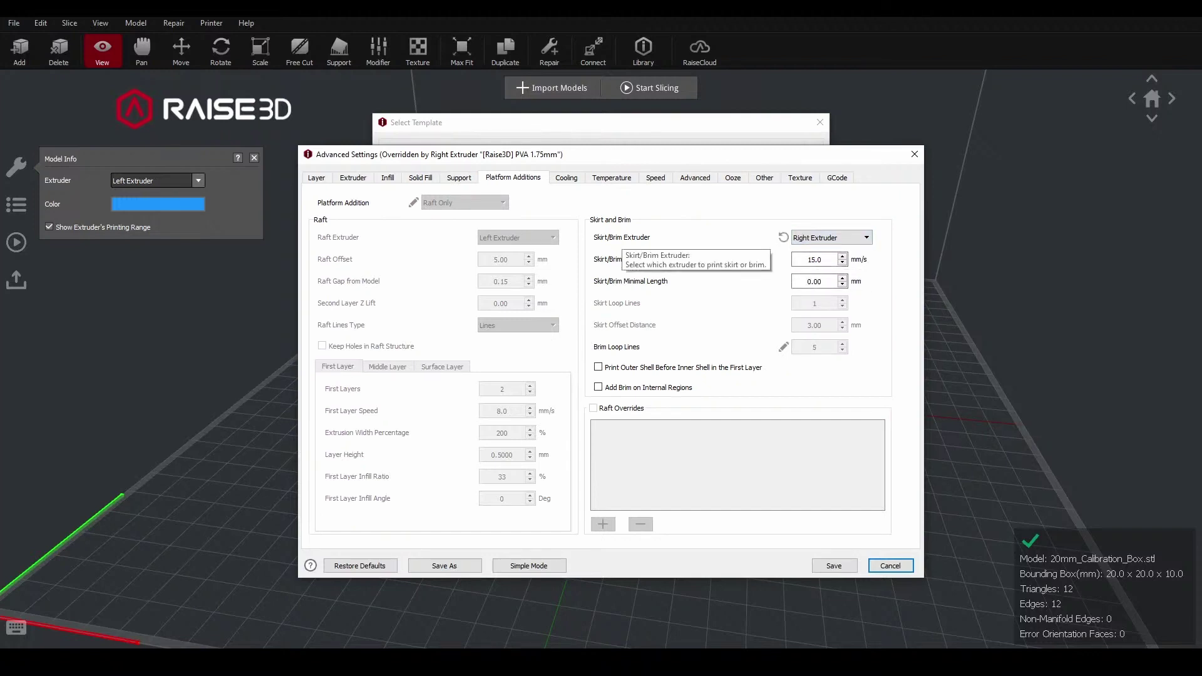
# Enable Cool Down Inactive Extruder in the temperature settings and select the left extruder's inactive cooling temperature value.
pyautogui.click(611, 177)
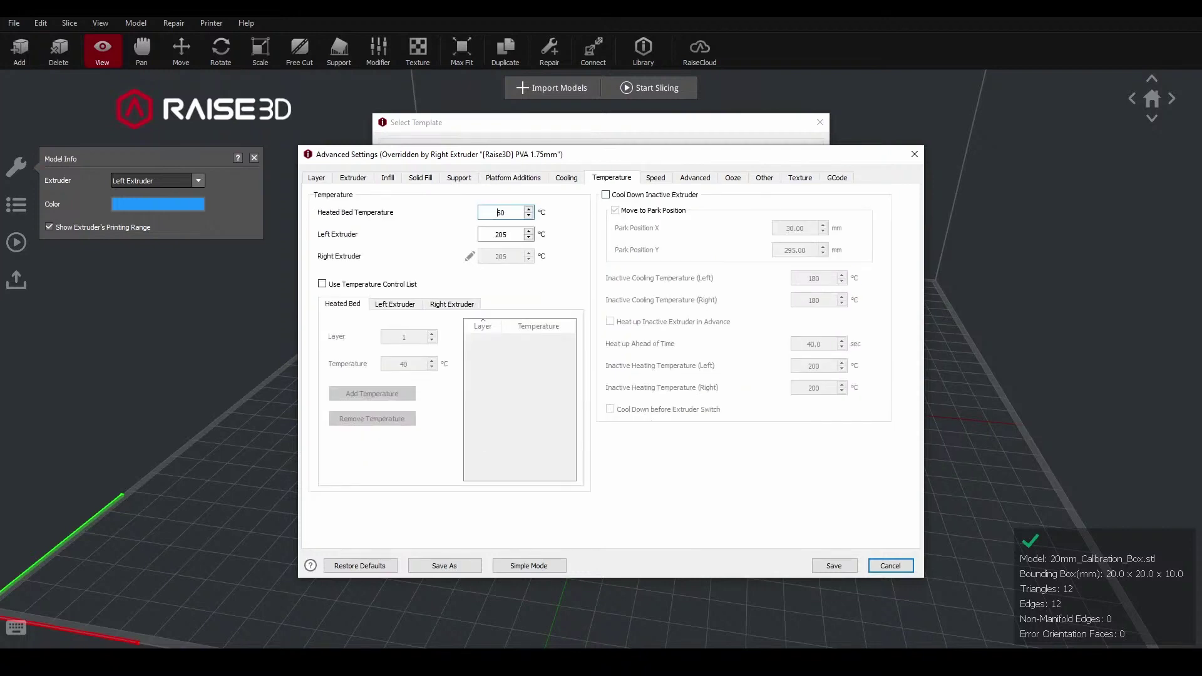
pyautogui.click(606, 194)
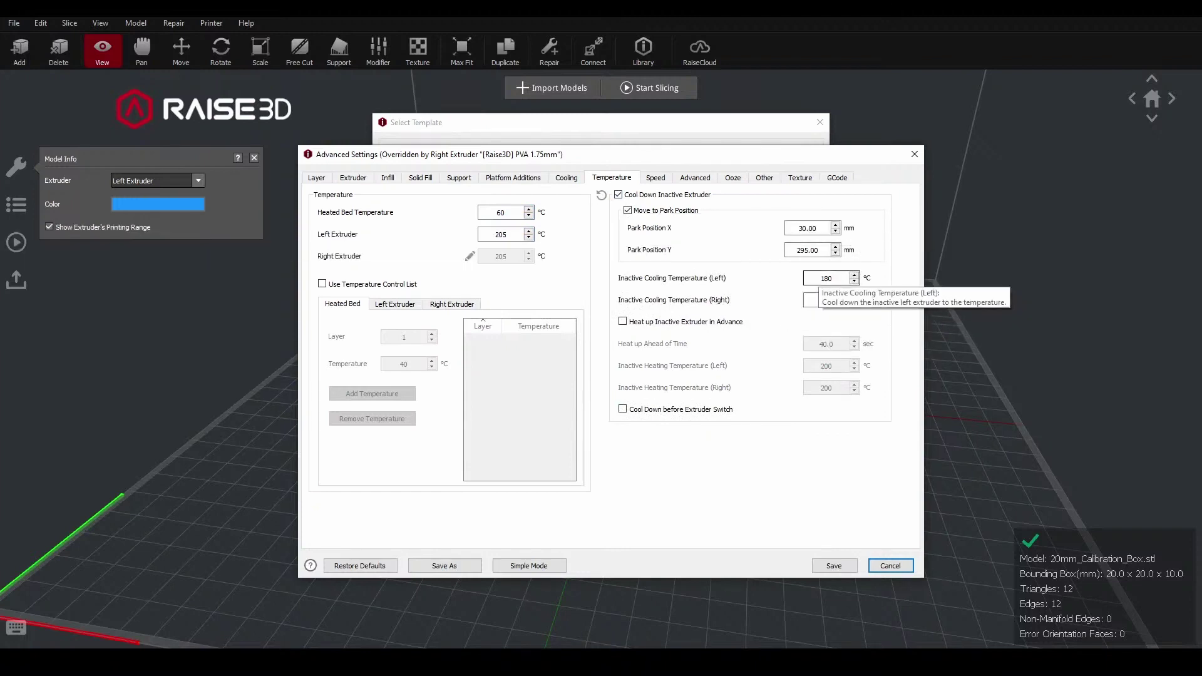
pyautogui.doubleClick(824, 277)
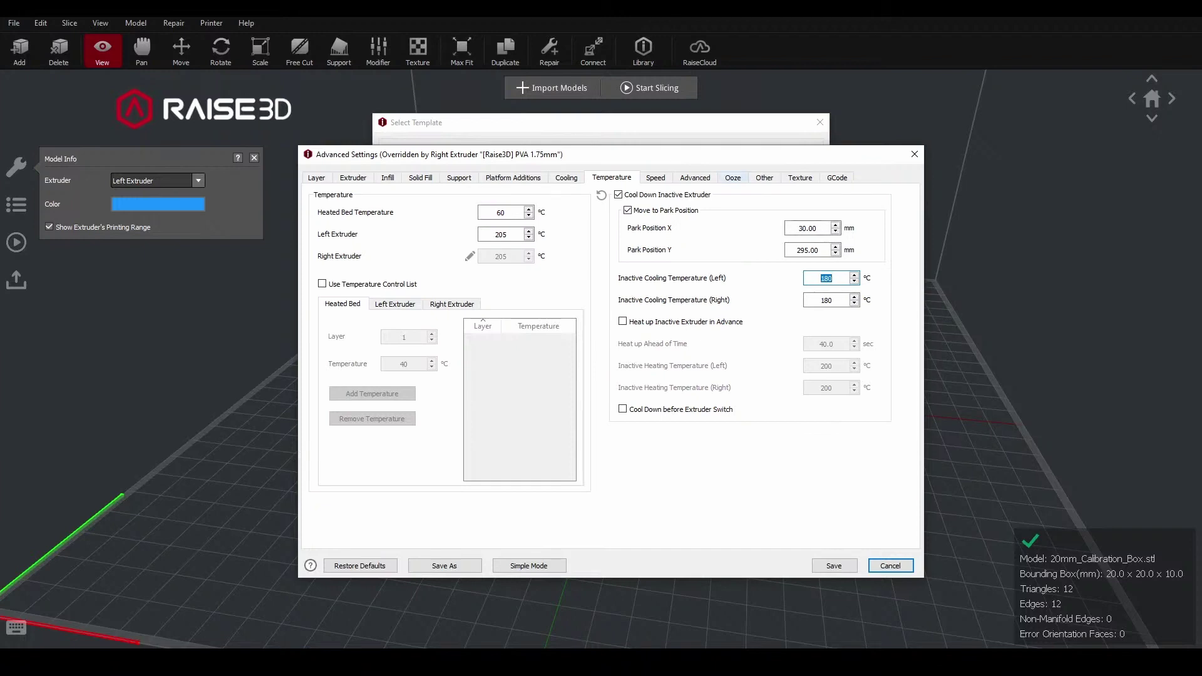
# Review the ooze settings for the wipe wall and wipe tower, save the template and close the template selection.
pyautogui.click(732, 177)
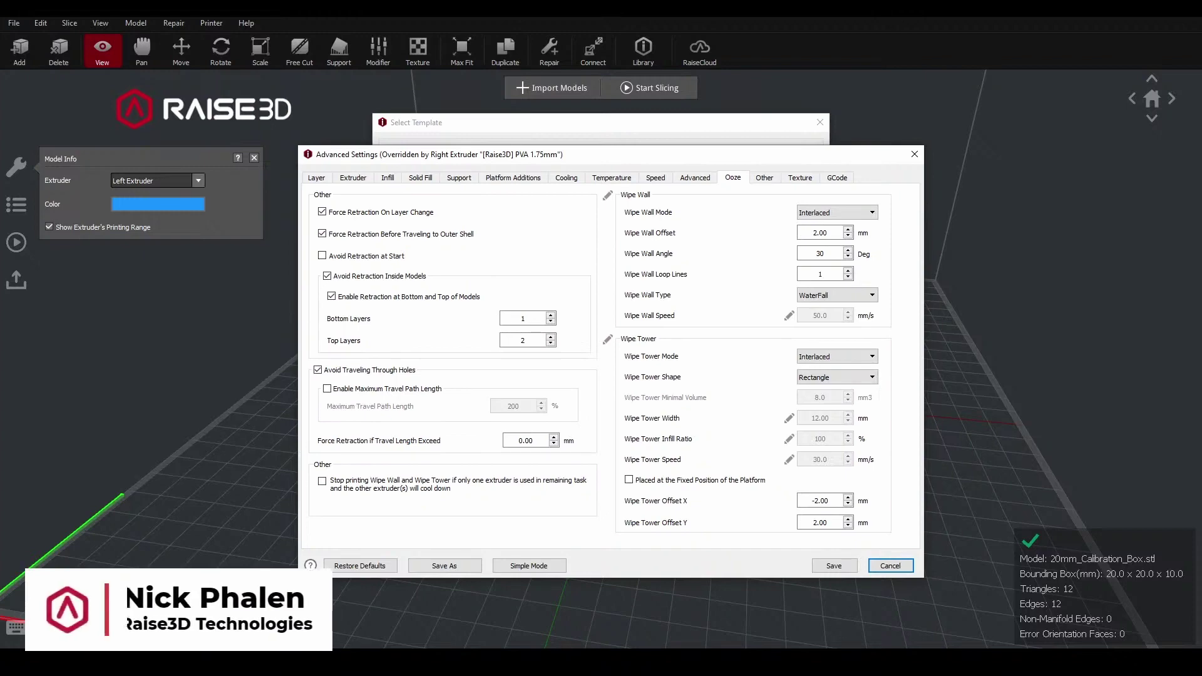
pyautogui.click(834, 565)
pyautogui.click(819, 122)
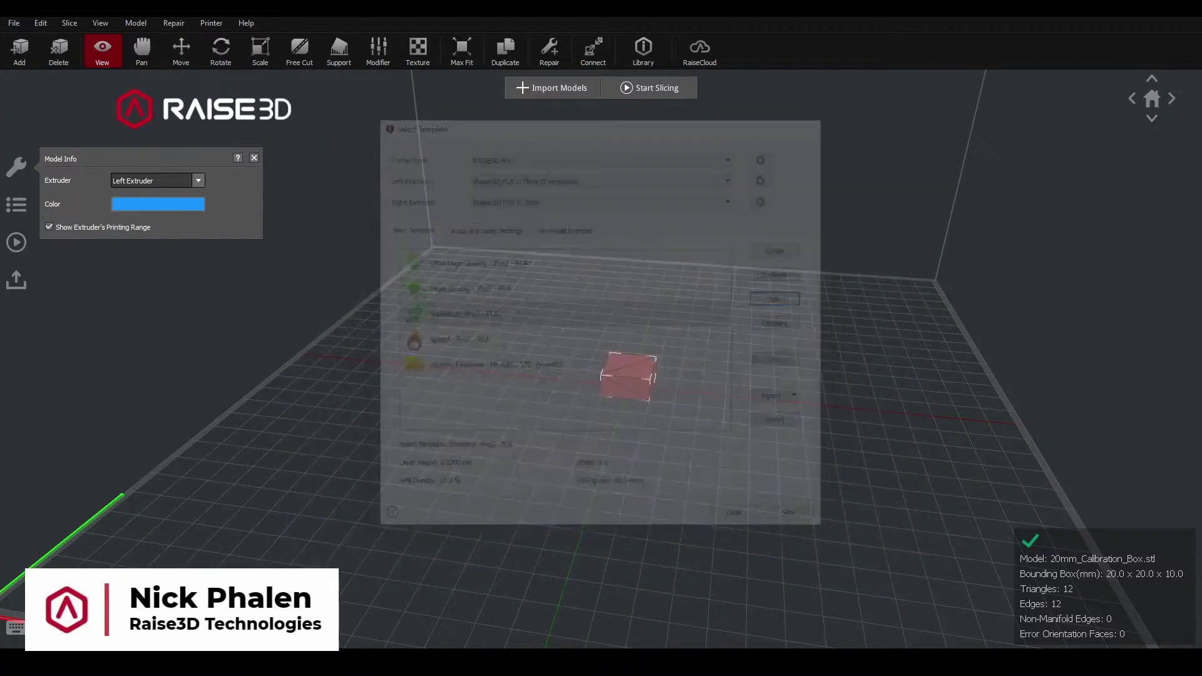
# Replace the calibration box on the build plate with the Pro2-FanDuct-Center.stl example model.
pyautogui.press('Delete')
pyautogui.press('Return')
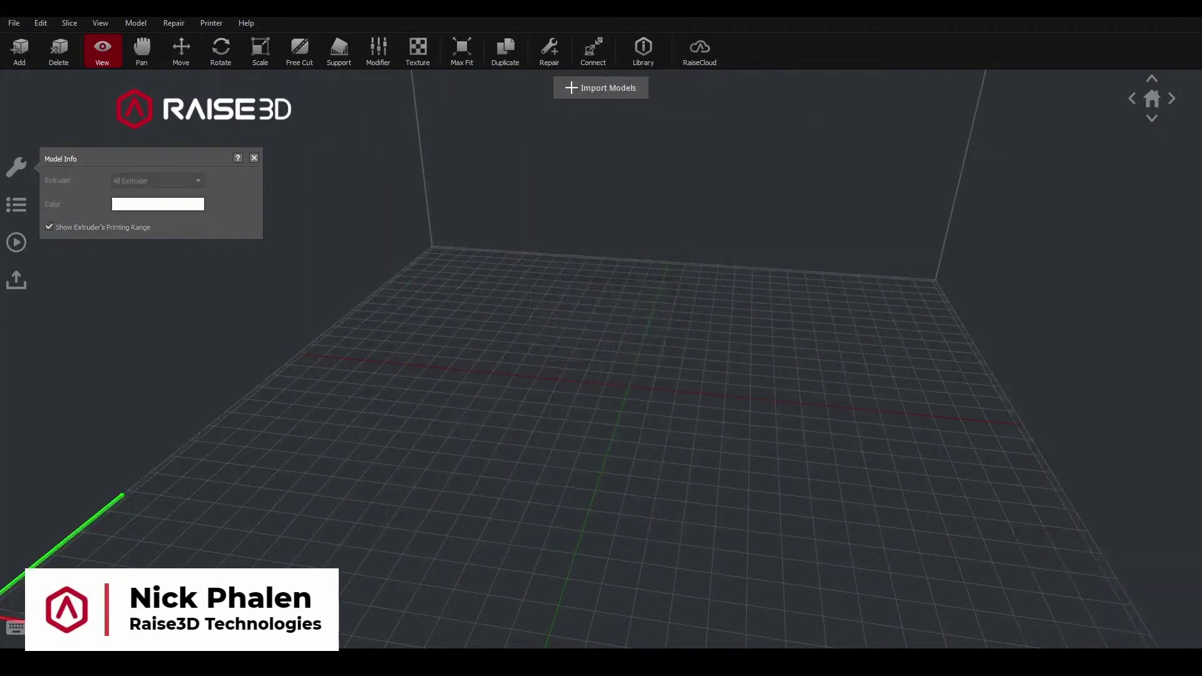
pyautogui.click(14, 23)
pyautogui.moveTo(106, 192)
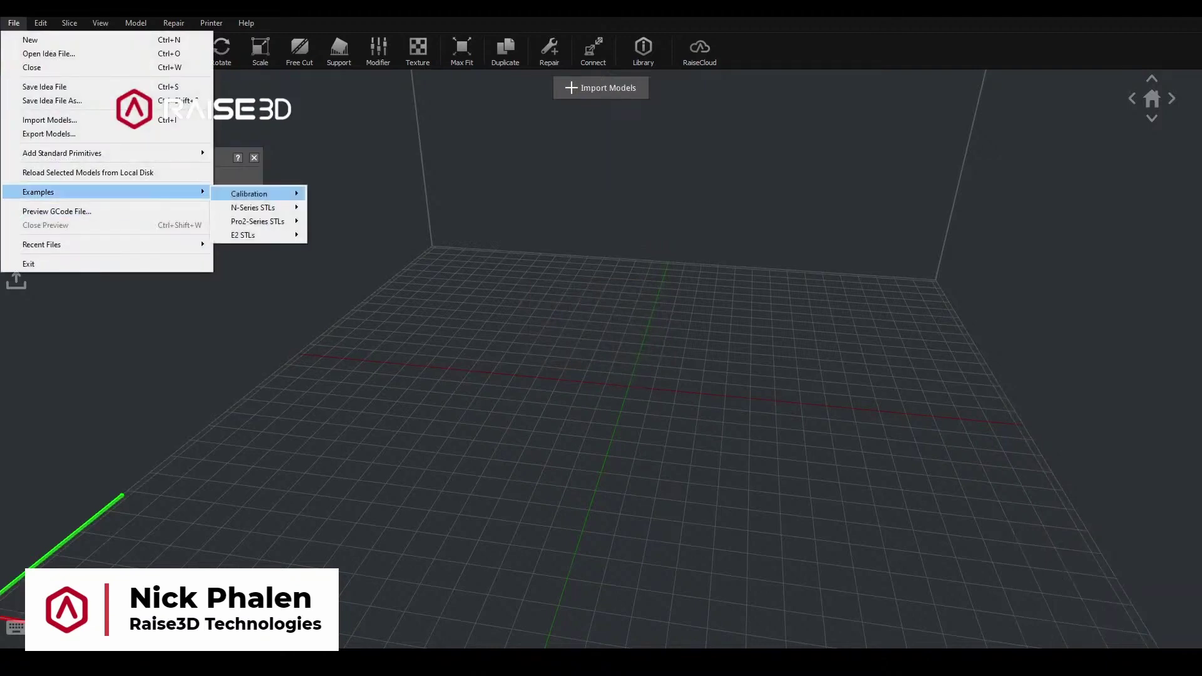
pyautogui.moveTo(260, 220)
pyautogui.click(369, 278)
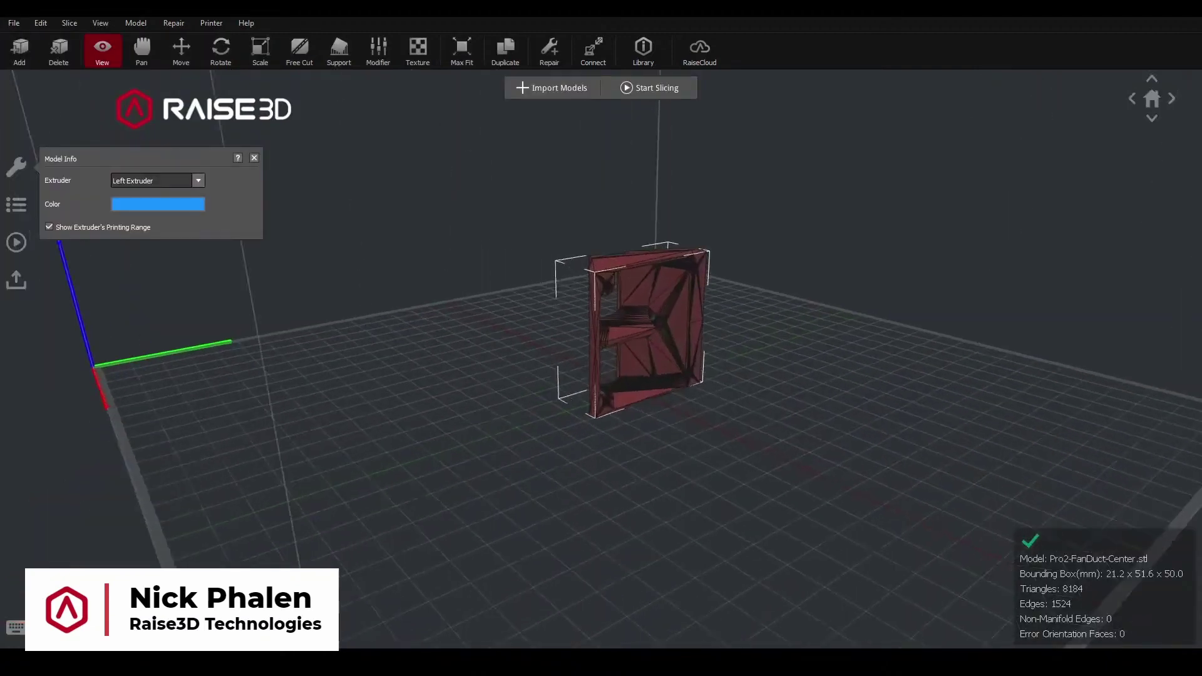
# Slice the fan duct with the Standard - Pro2 - PLA template and inspect its print preview from above.
pyautogui.click(649, 87)
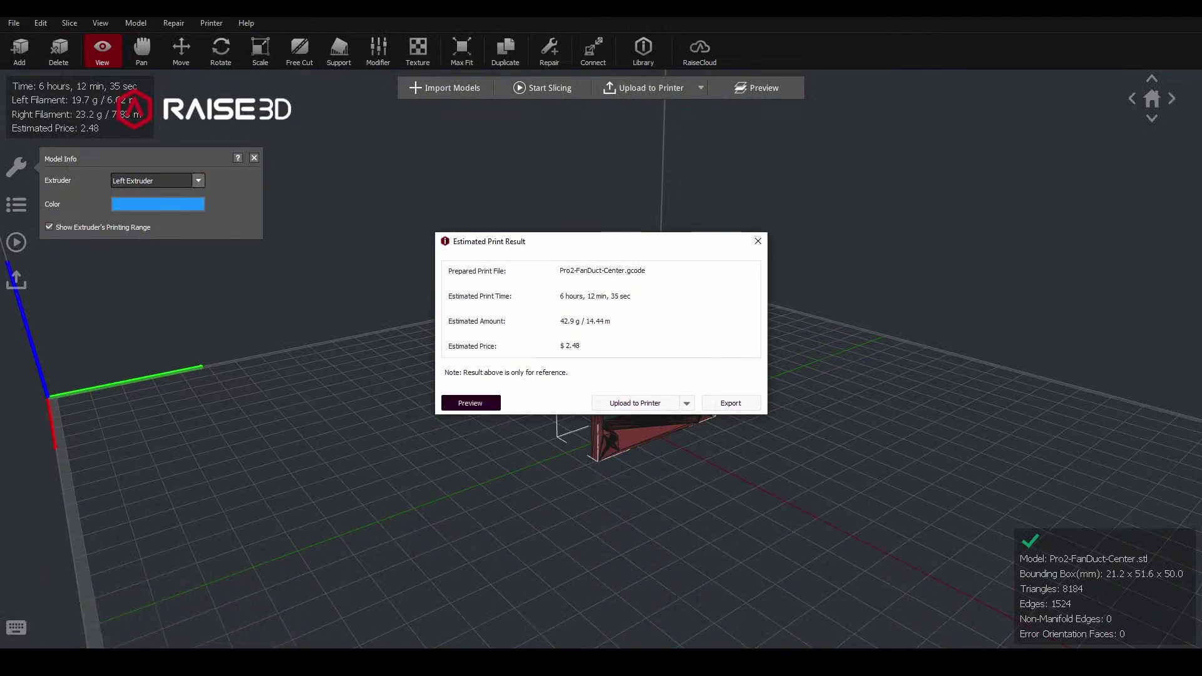
pyautogui.click(470, 403)
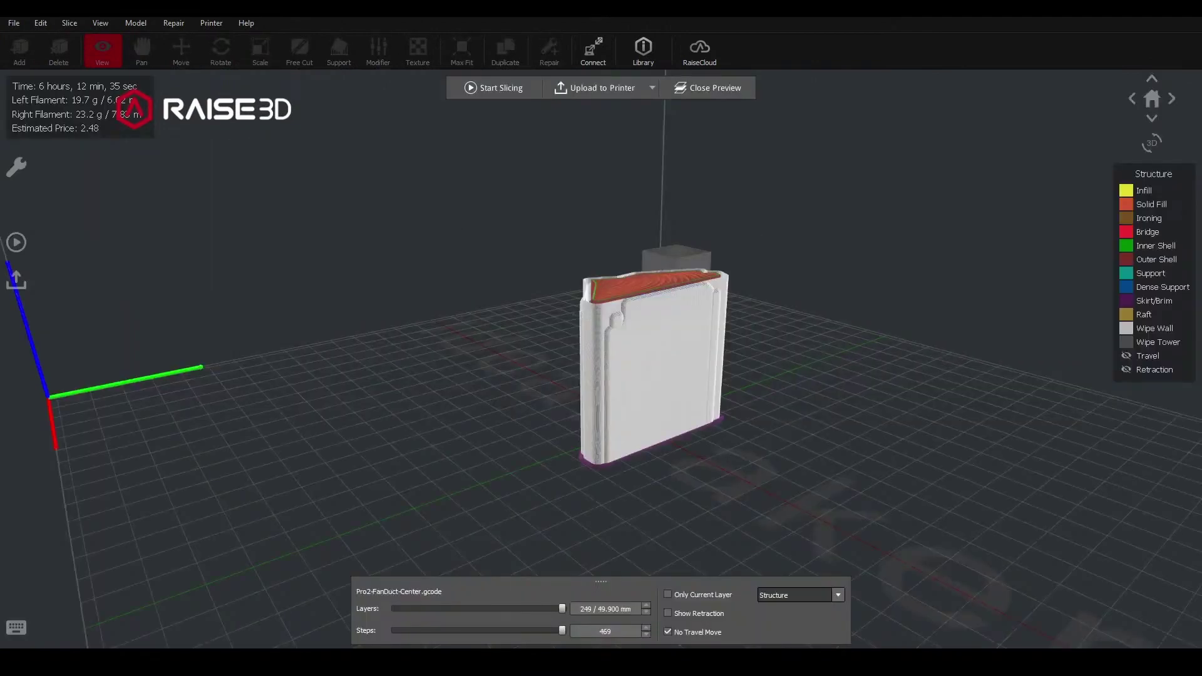
pyautogui.scroll(3, 601, 350)
pyautogui.moveTo(539, 325); pyautogui.dragTo(694, 388)
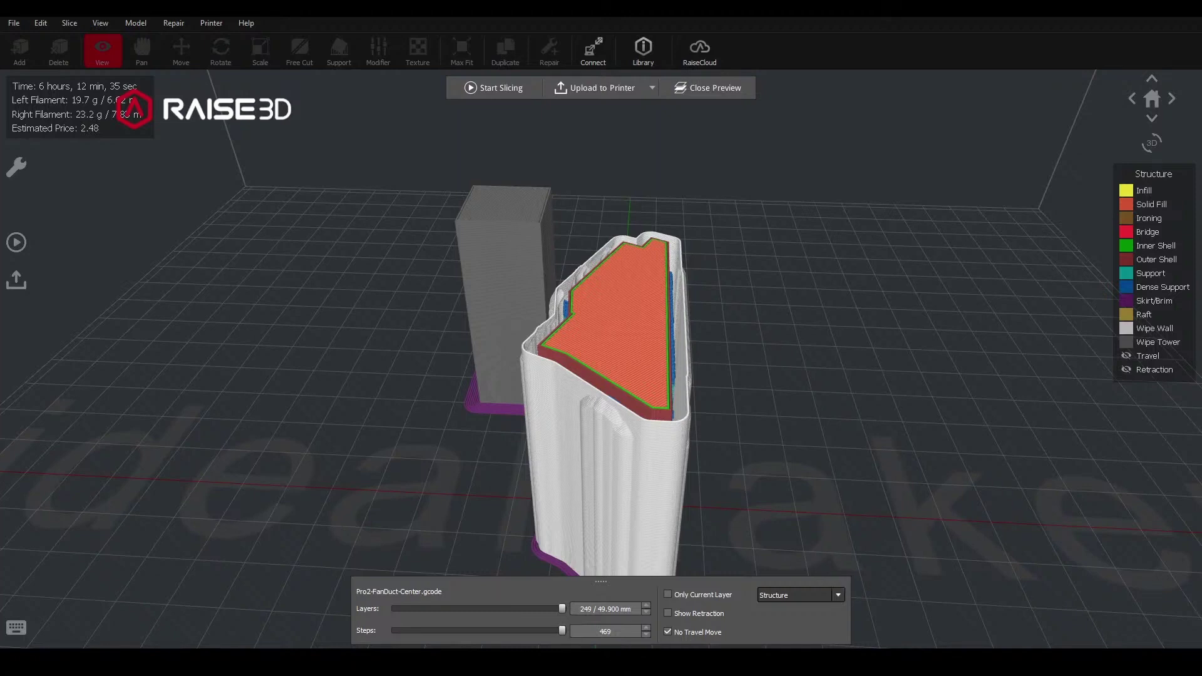
# Colour the slice preview by Extruder Color and view the model and supports from another angle.
pyautogui.click(838, 595)
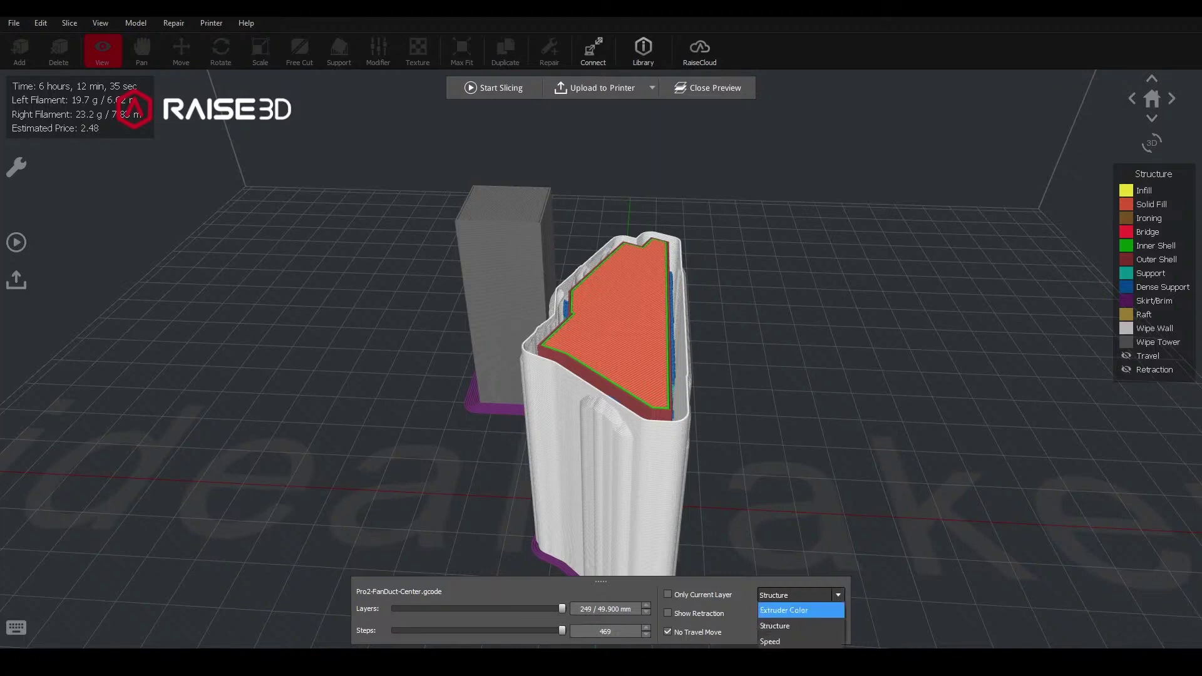
pyautogui.click(798, 609)
pyautogui.moveTo(707, 401); pyautogui.dragTo(582, 454)
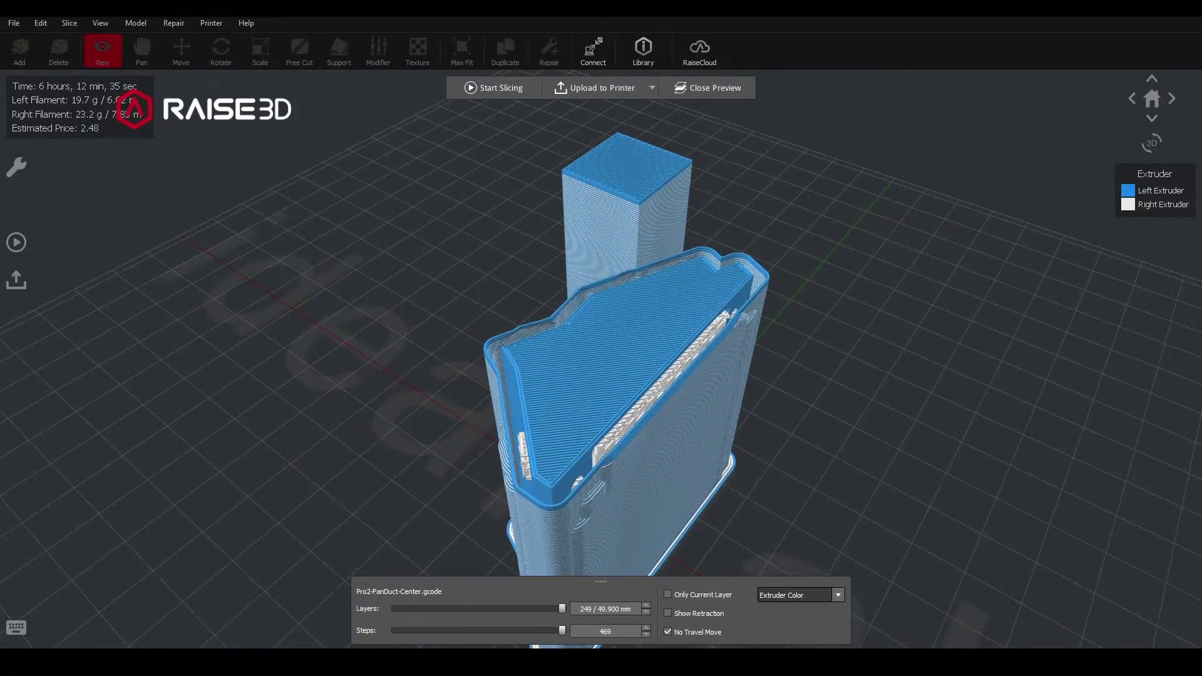
# Lower the preview to layer 139 (27.900 mm) and examine the support infill inside the fan duct.
pyautogui.moveTo(562, 608); pyautogui.dragTo(488, 609)
pyautogui.moveTo(601, 401); pyautogui.dragTo(574, 350)
pyautogui.scroll(2, 579, 363)
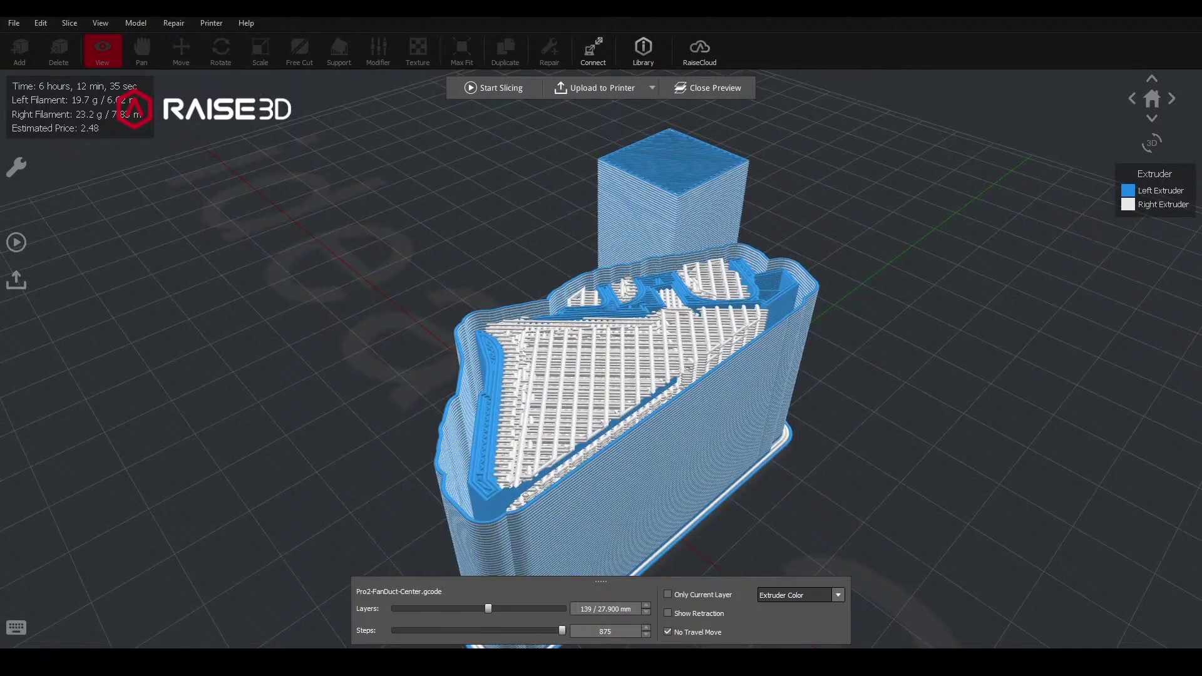
pyautogui.moveTo(574, 350); pyautogui.dragTo(585, 444)
pyautogui.scroll(2, 585, 444)
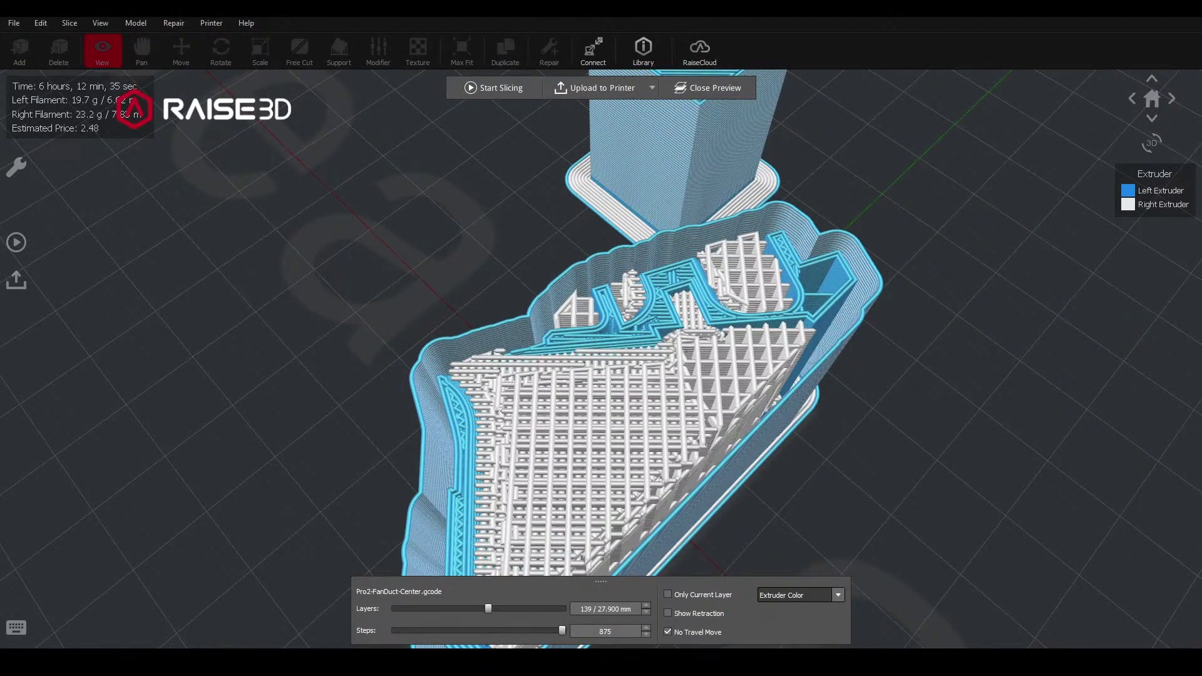
pyautogui.scroll(-3, 585, 438)
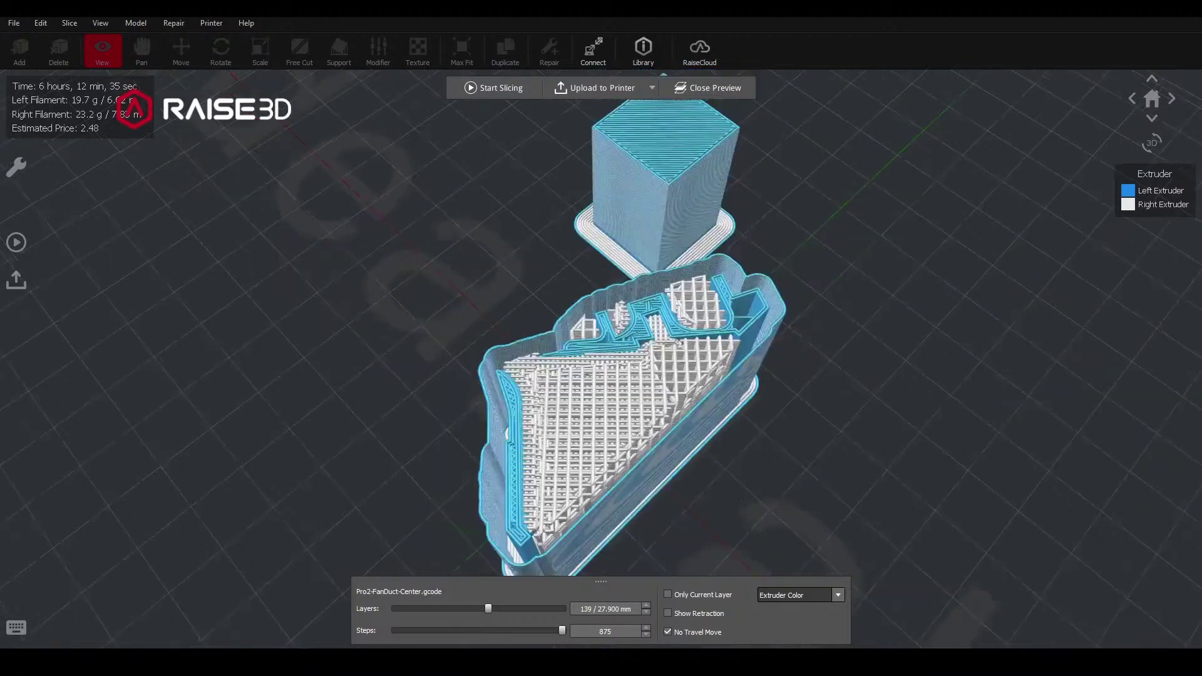
pyautogui.moveTo(585, 439); pyautogui.dragTo(567, 406)
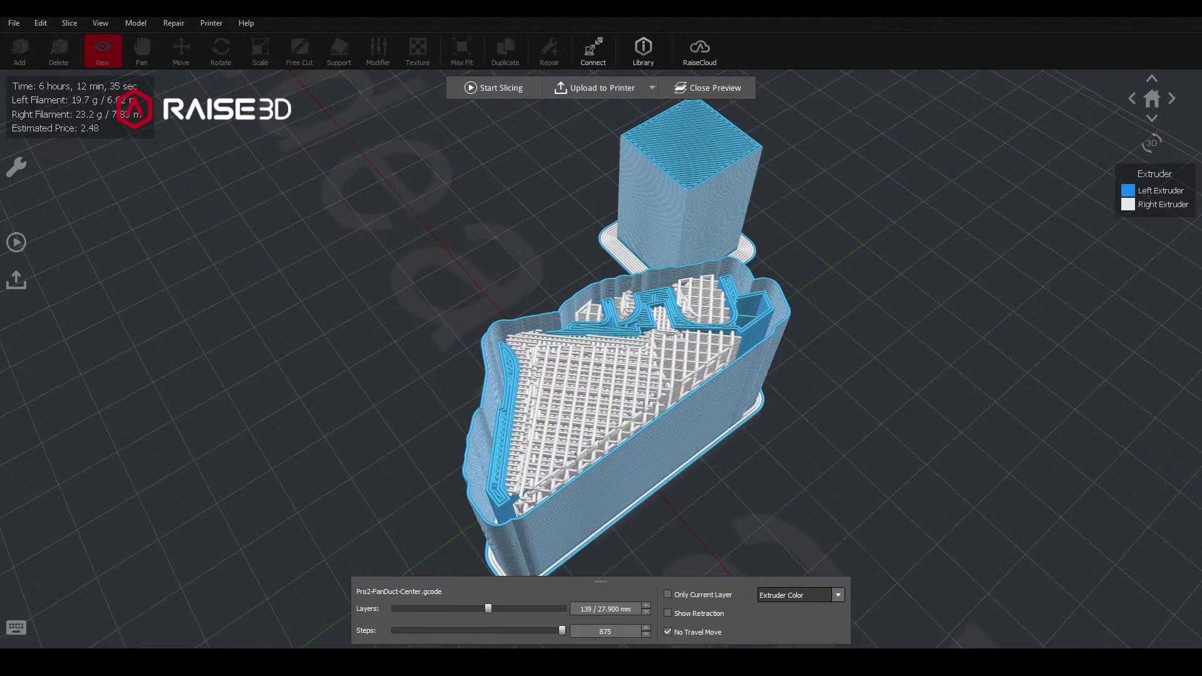
# Set the PVA filament's Support Infill Type override to Gyroid, check its wipe wall and tower overrides, and save the filament.
pyautogui.click(493, 87)
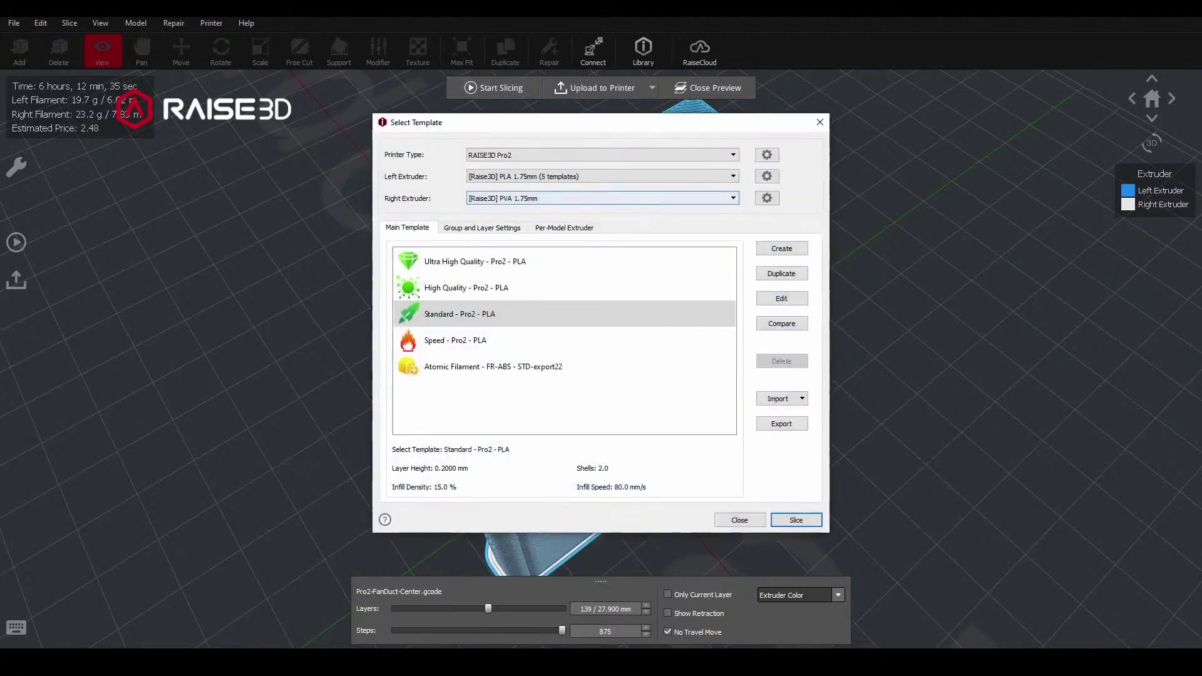
pyautogui.click(767, 198)
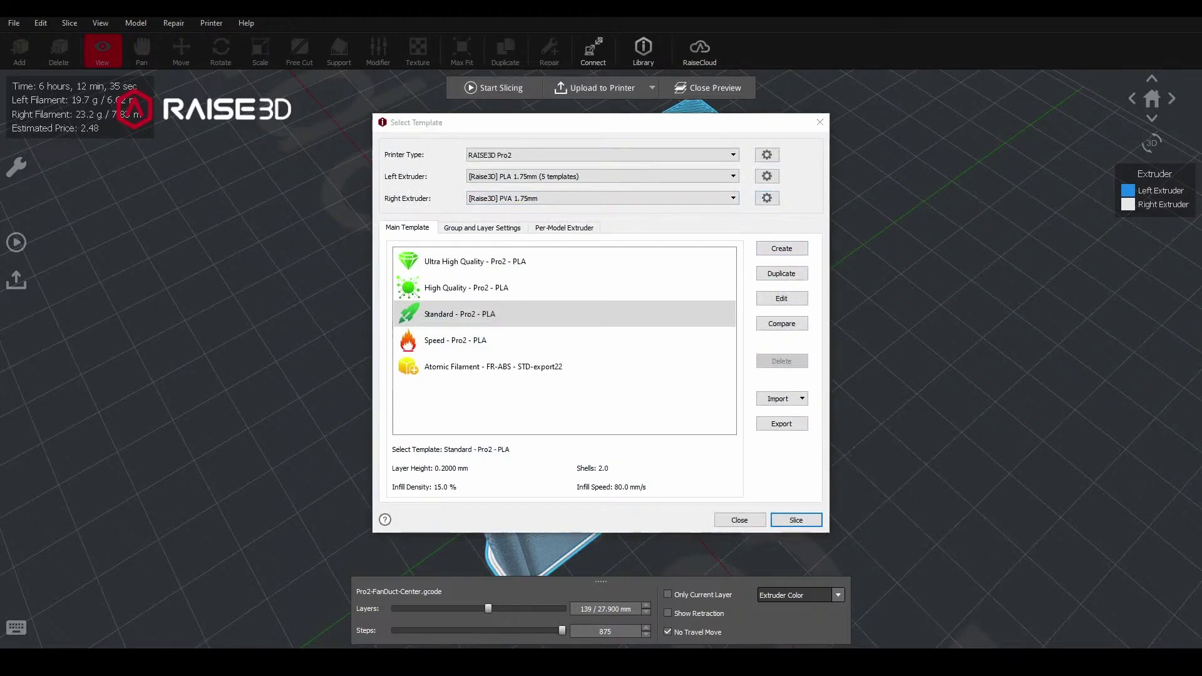
pyautogui.click(783, 281)
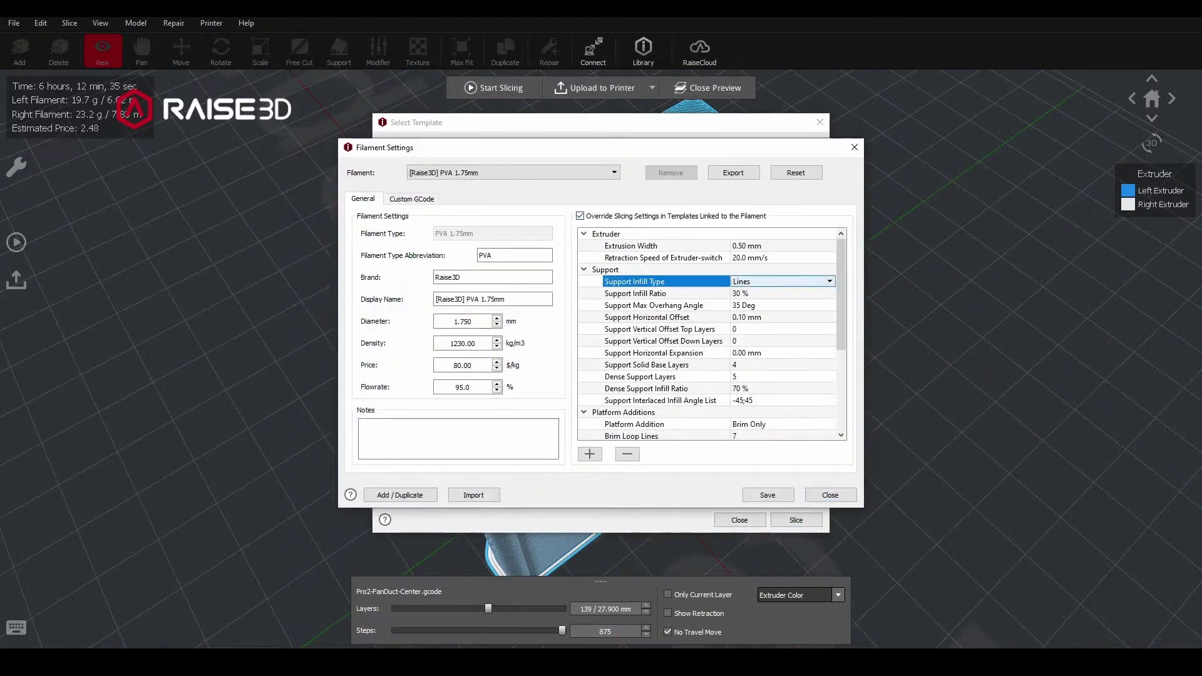
pyautogui.click(782, 281)
pyautogui.click(750, 345)
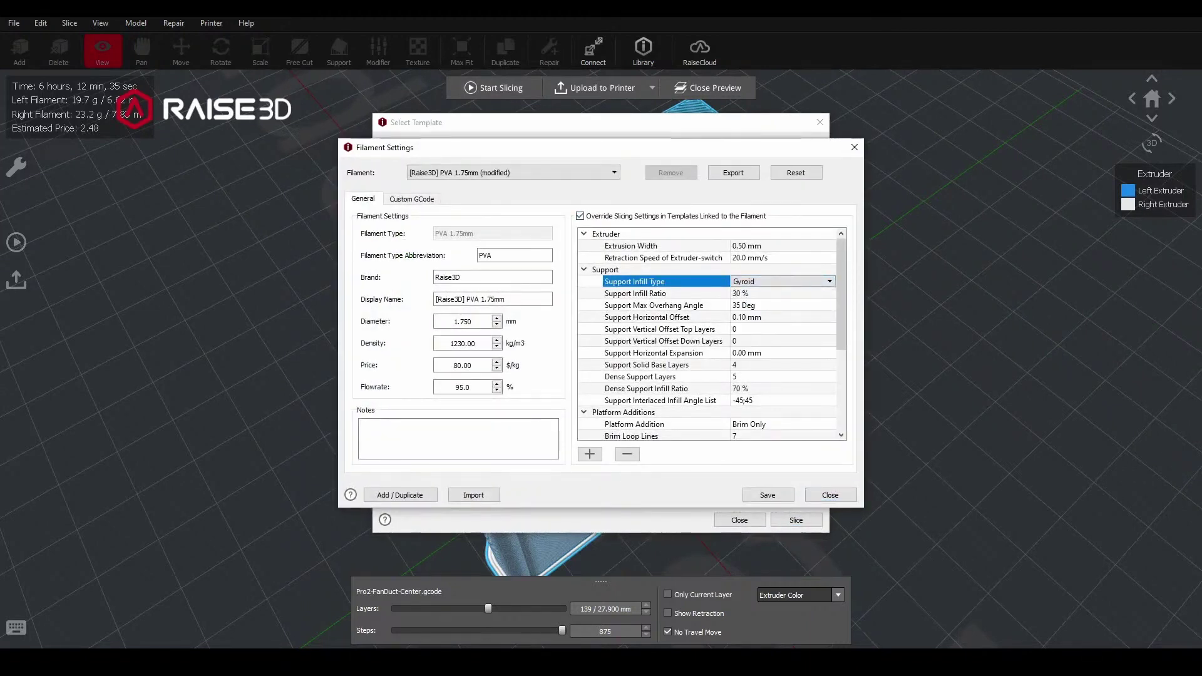
pyautogui.scroll(-3, 712, 335)
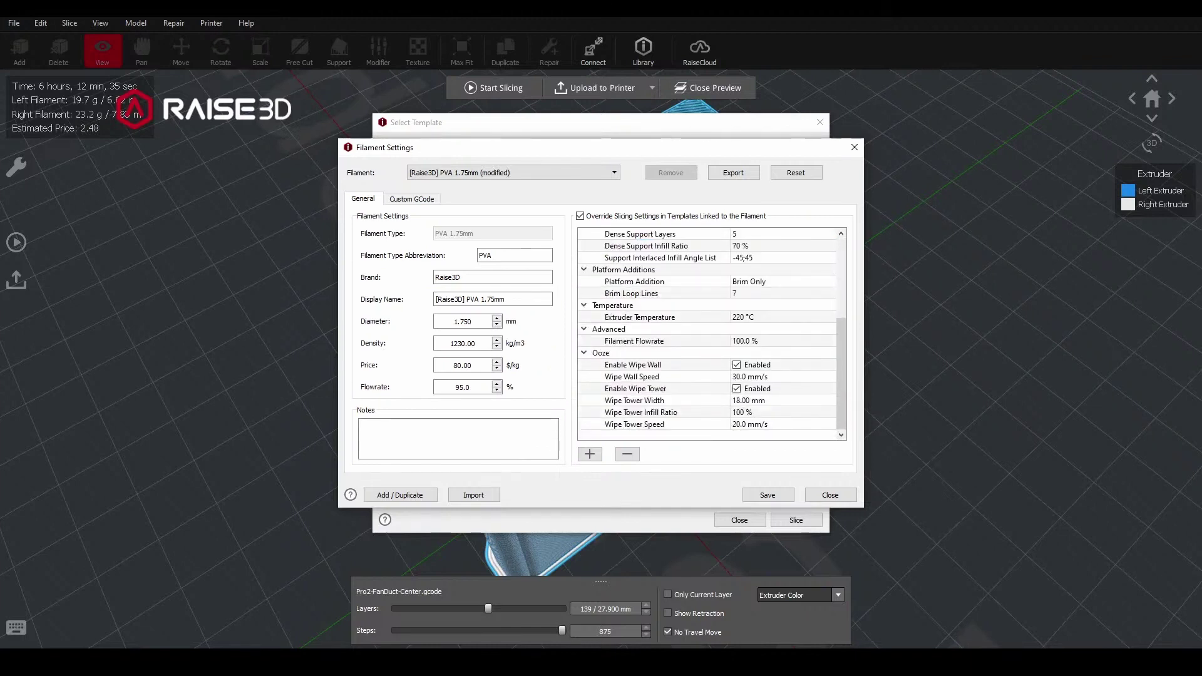
pyautogui.moveTo(776, 368)
pyautogui.click(768, 495)
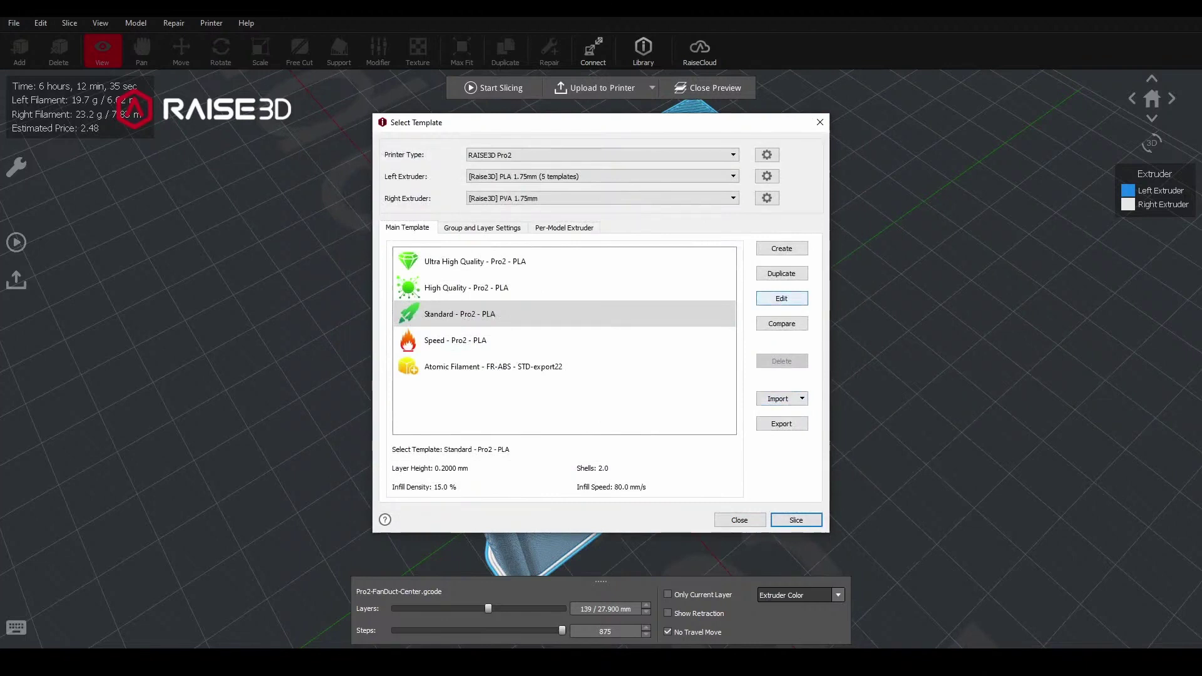
# Check the available Wipe Wall Type options in the Standard - Pro2 - PLA template's ooze settings and close the dialogs without changes.
pyautogui.moveTo(501, 122); pyautogui.dragTo(880, 108)
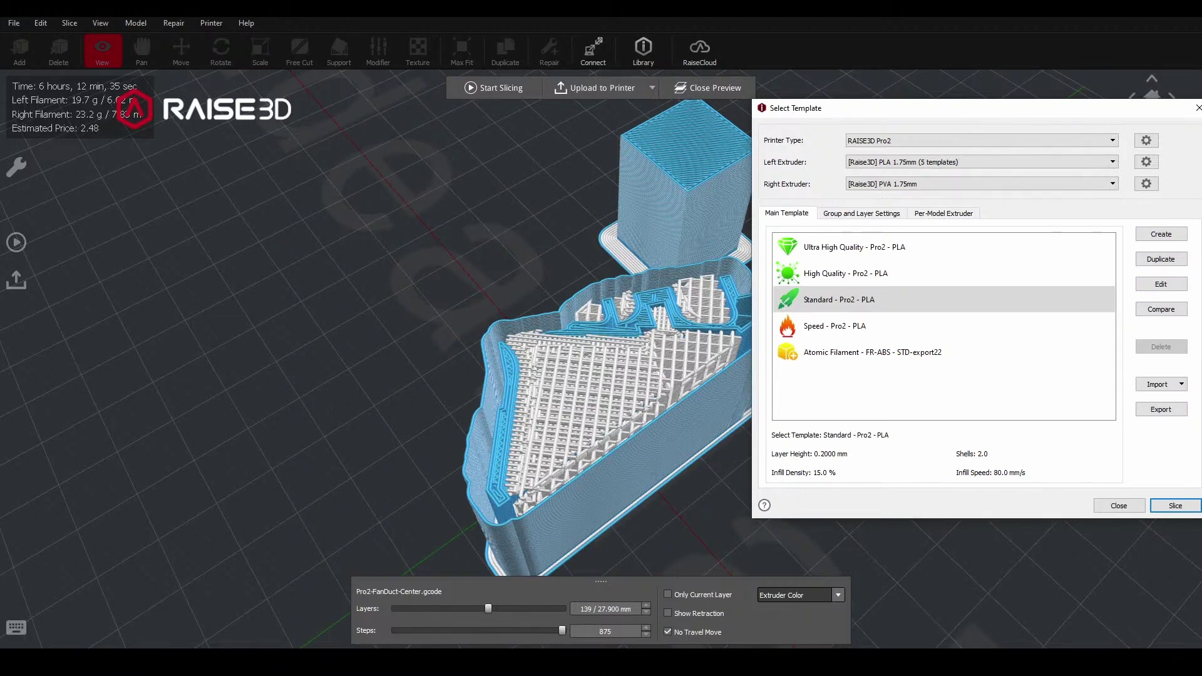
pyautogui.moveTo(946, 107); pyautogui.dragTo(508, 107)
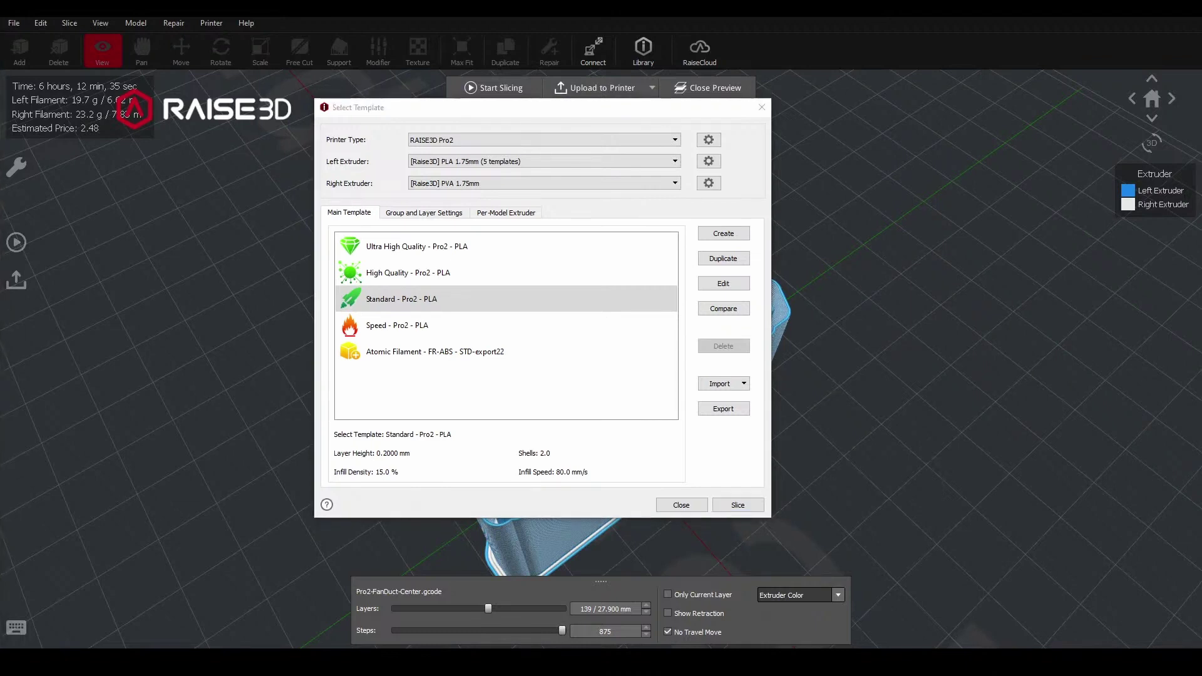
pyautogui.click(723, 283)
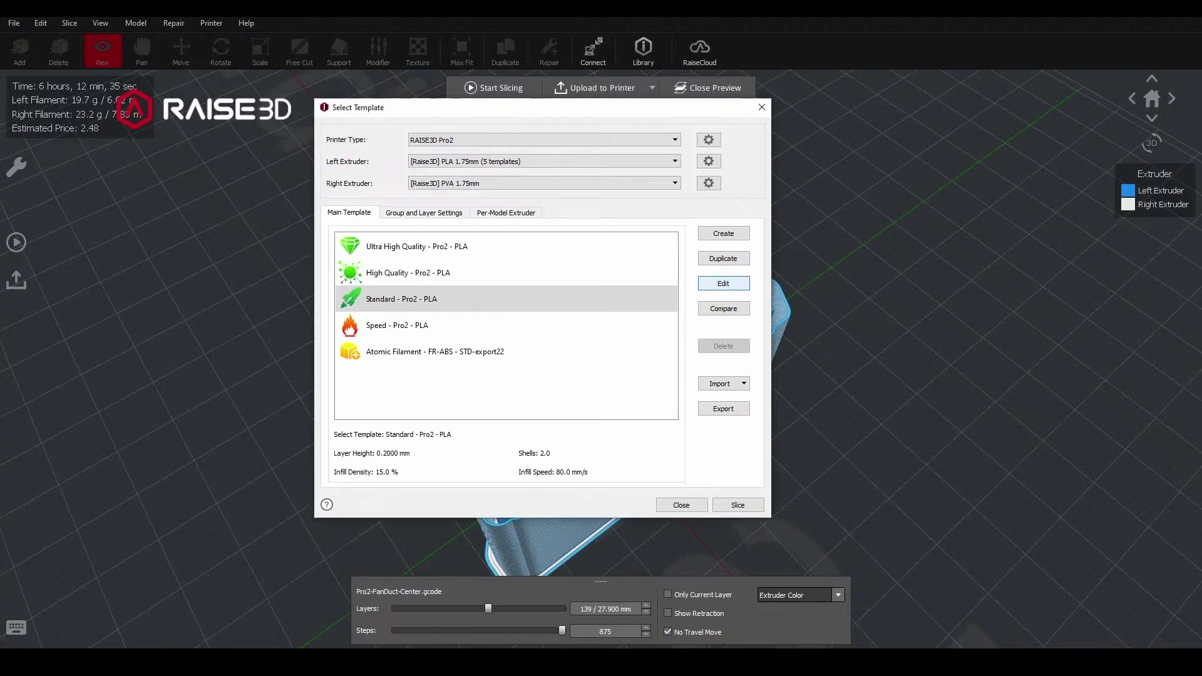
pyautogui.press('Return')
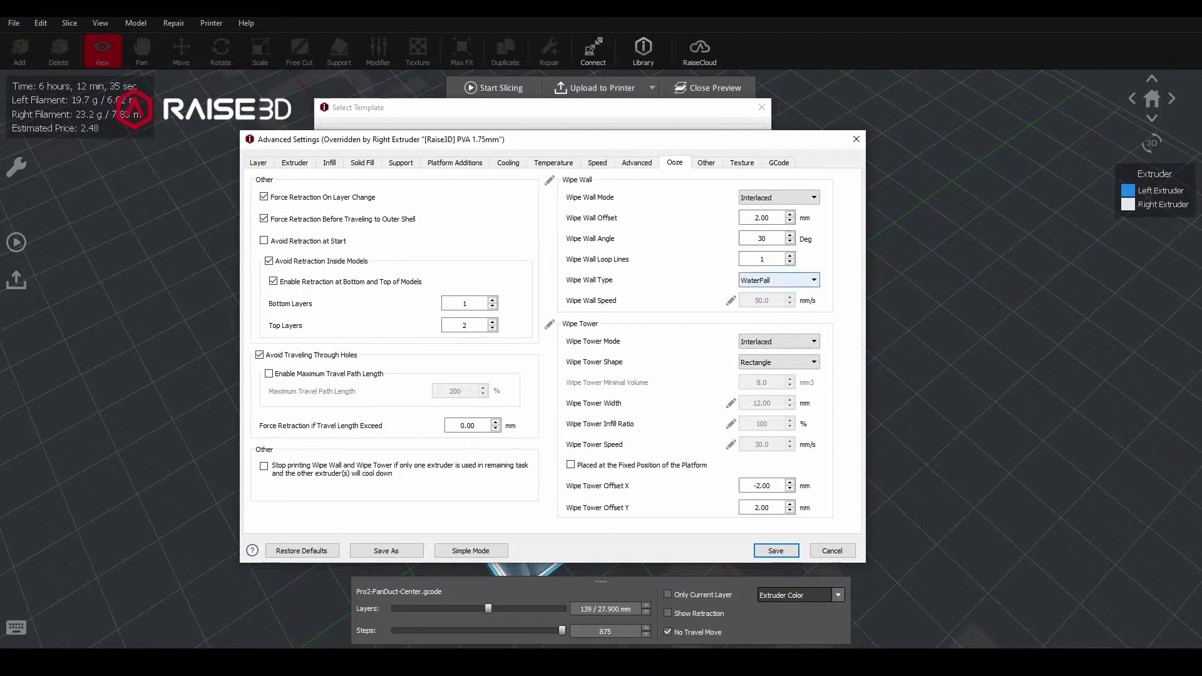
pyautogui.click(779, 280)
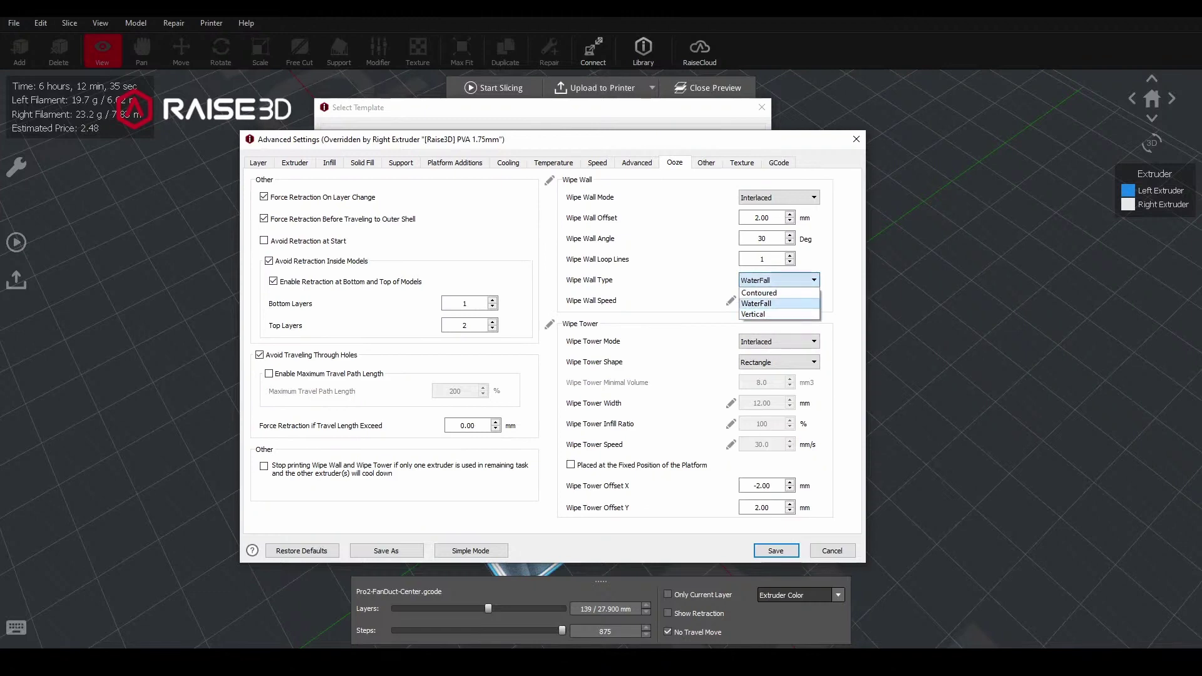
pyautogui.click(779, 280)
pyautogui.click(856, 139)
pyautogui.click(761, 107)
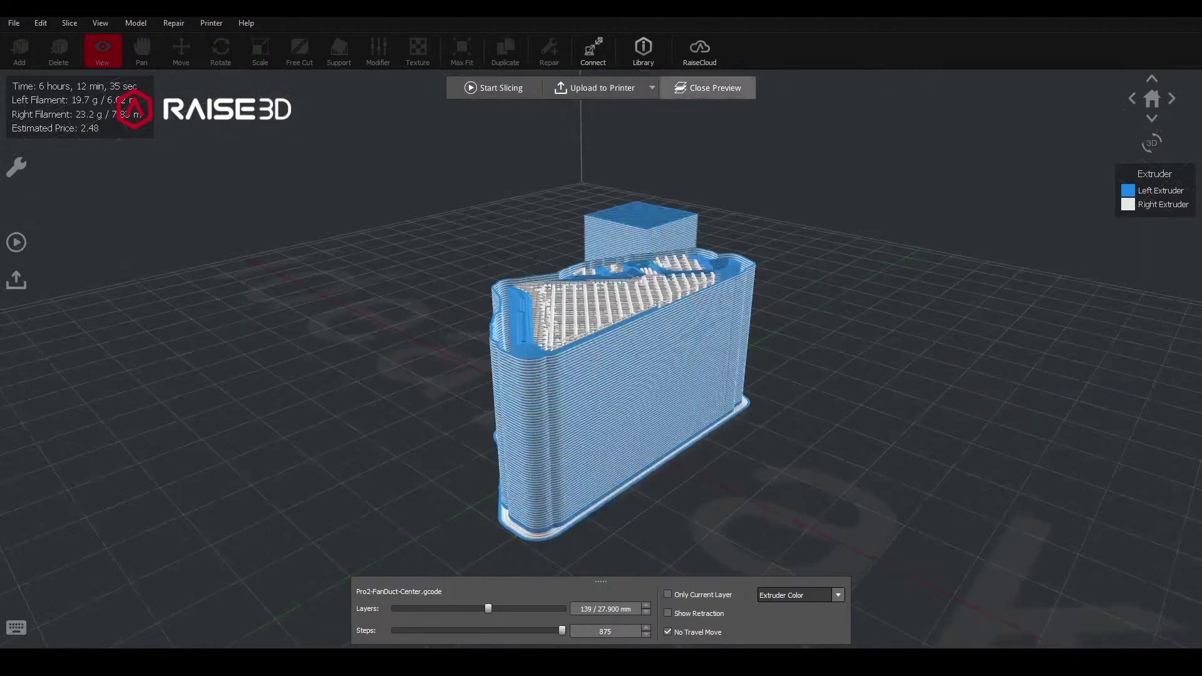
# Close the slice preview and delete the fan duct model from the build plate.
pyautogui.click(707, 87)
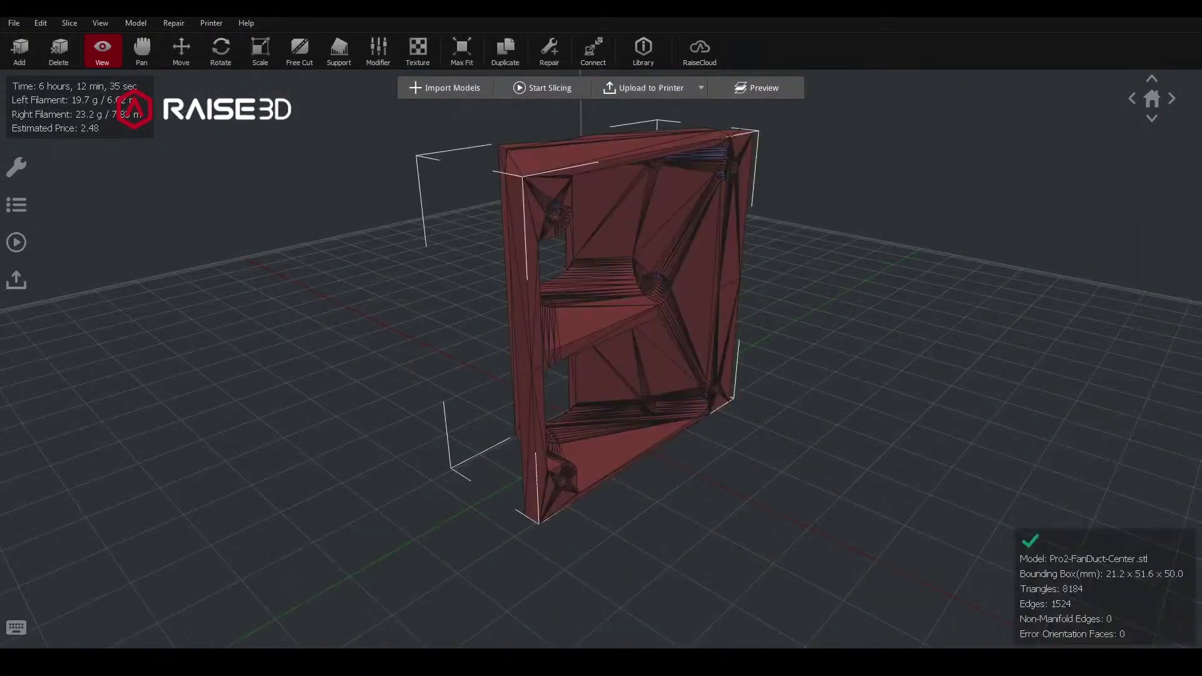
pyautogui.press('Delete')
pyautogui.press('Return')
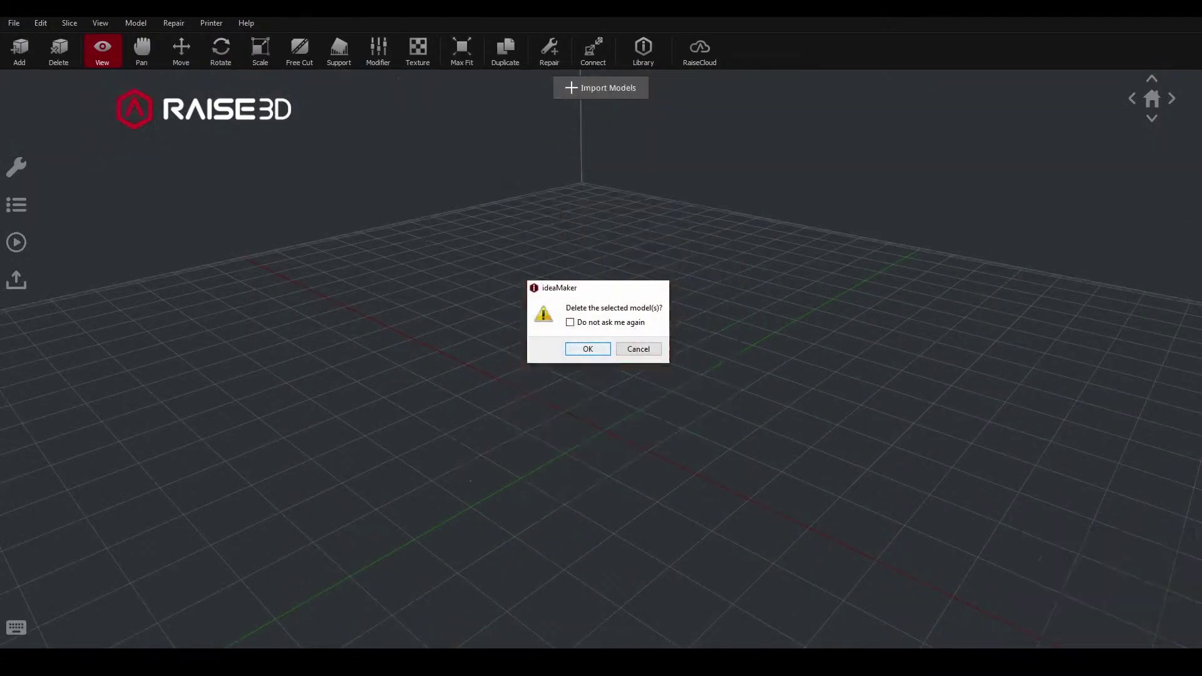
# Add the example model Webcam-support-N1.STL from the N-Series STLs to the build plate.
pyautogui.click(14, 23)
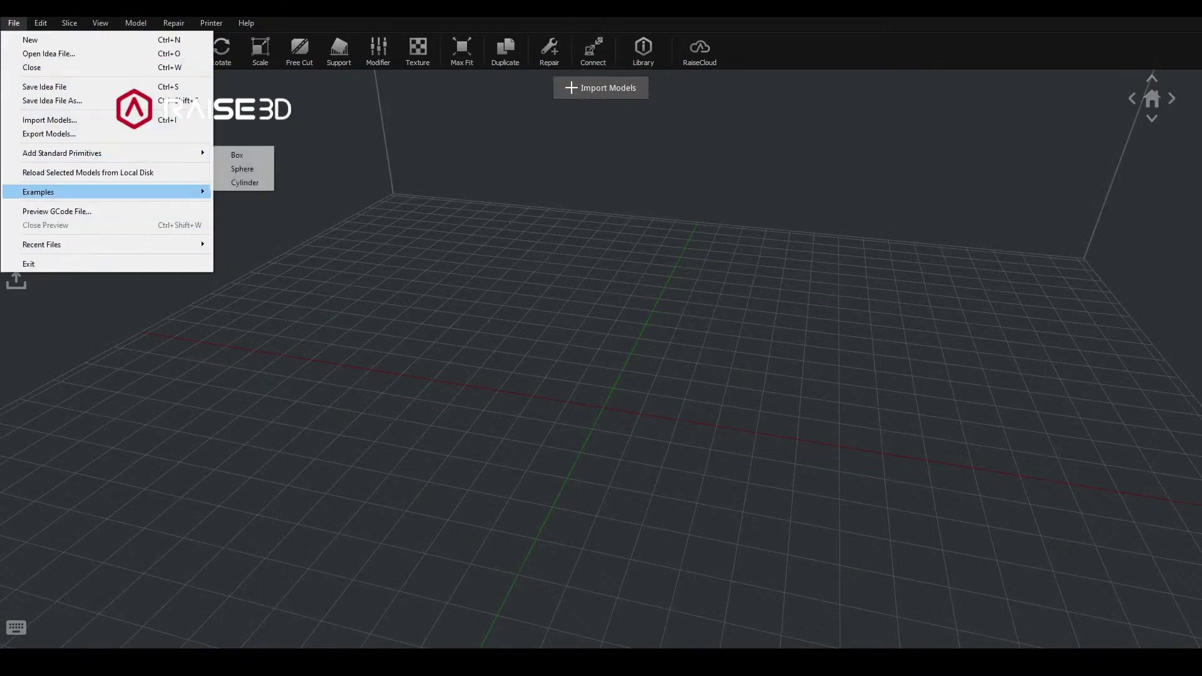
pyautogui.moveTo(81, 193)
pyautogui.press('Right')
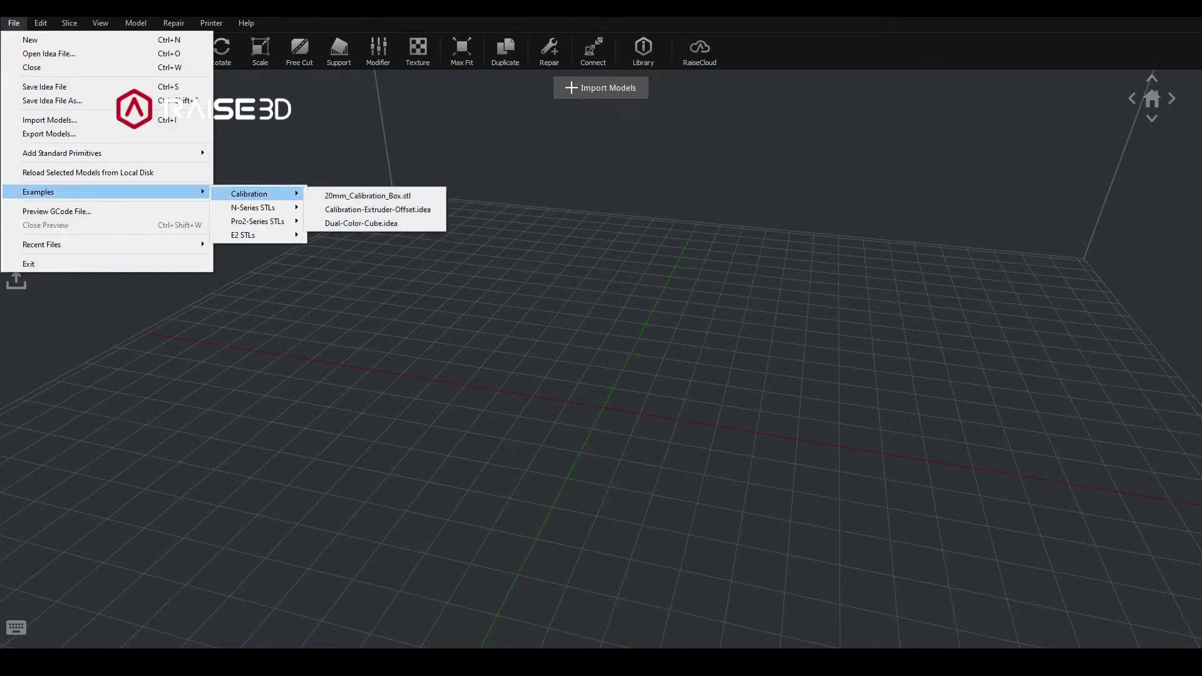
pyautogui.press('Down')
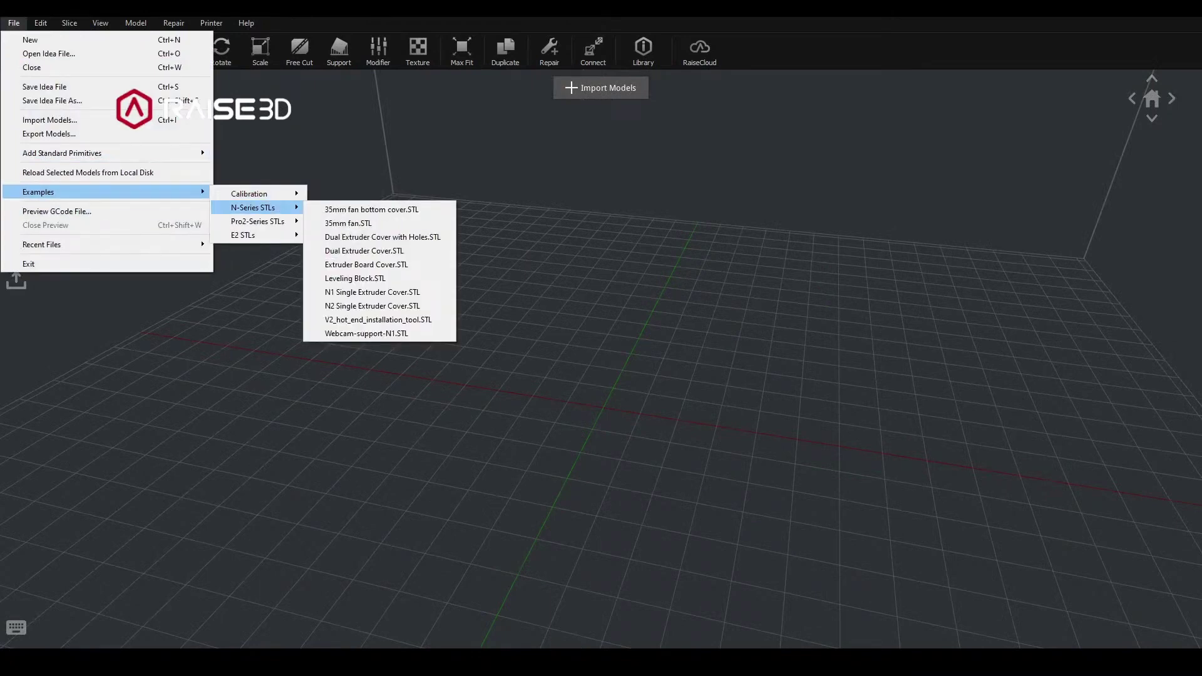
pyautogui.click(270, 281)
pyautogui.click(14, 23)
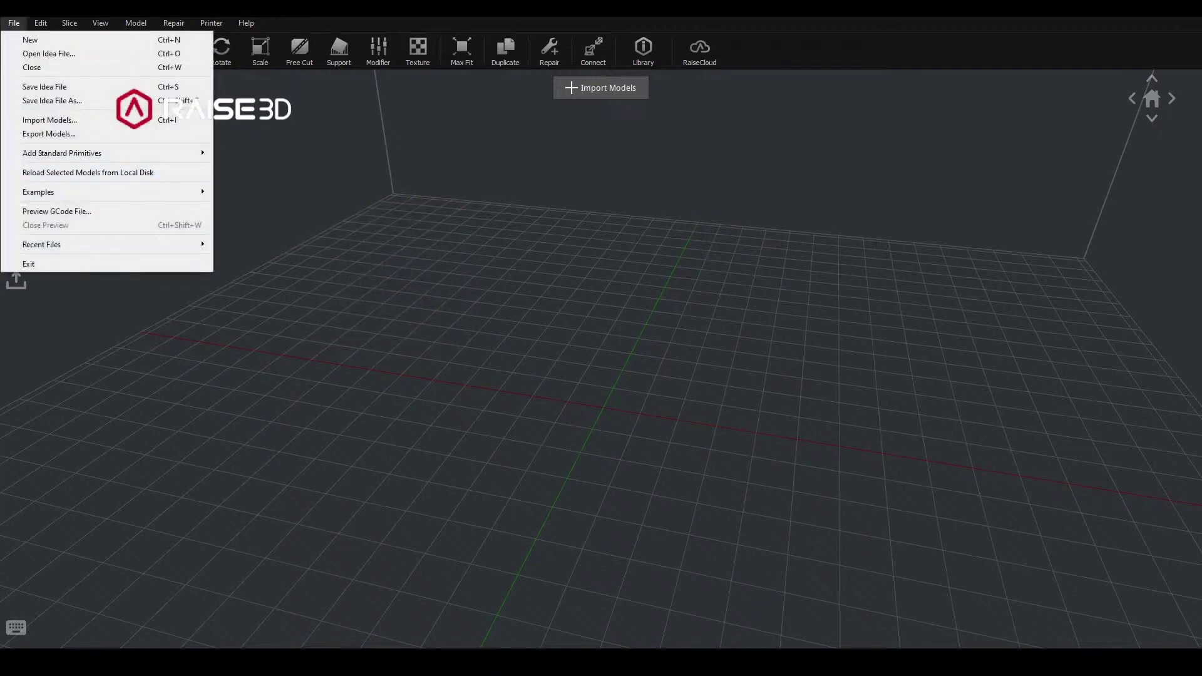
pyautogui.moveTo(113, 192)
pyautogui.moveTo(256, 206)
pyautogui.click(379, 333)
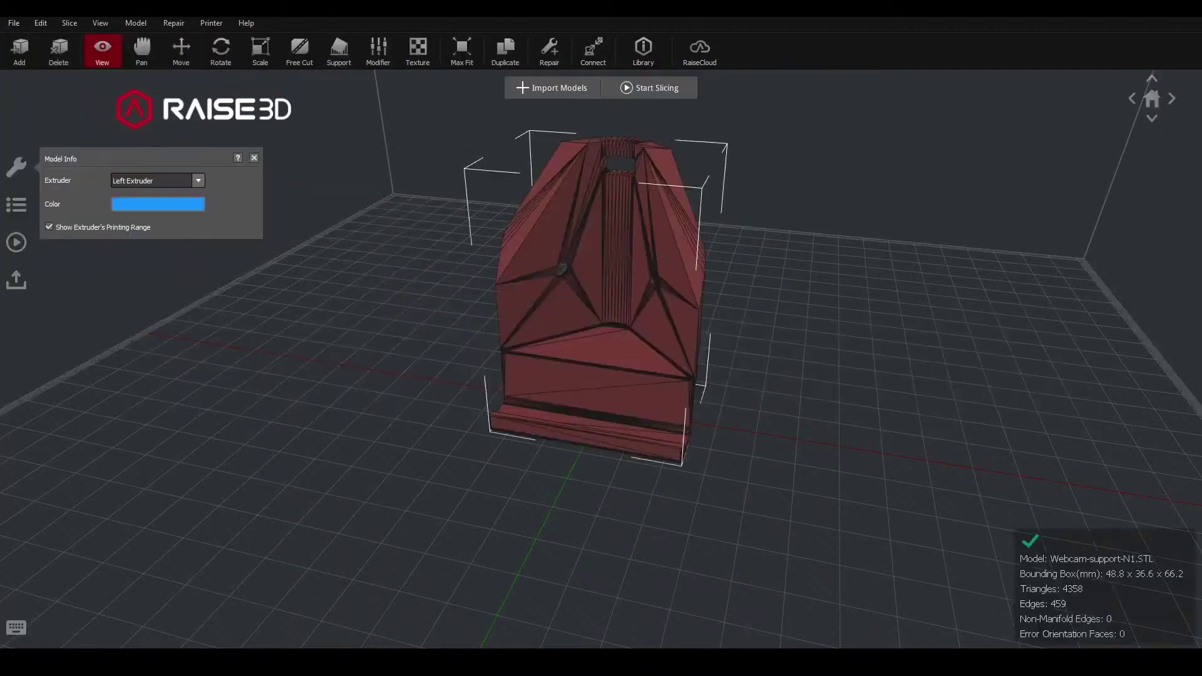
# Slice the webcam support with the Standard - Pro2 - PLA template and open the slice preview.
pyautogui.moveTo(782, 375); pyautogui.dragTo(695, 341)
pyautogui.click(649, 88)
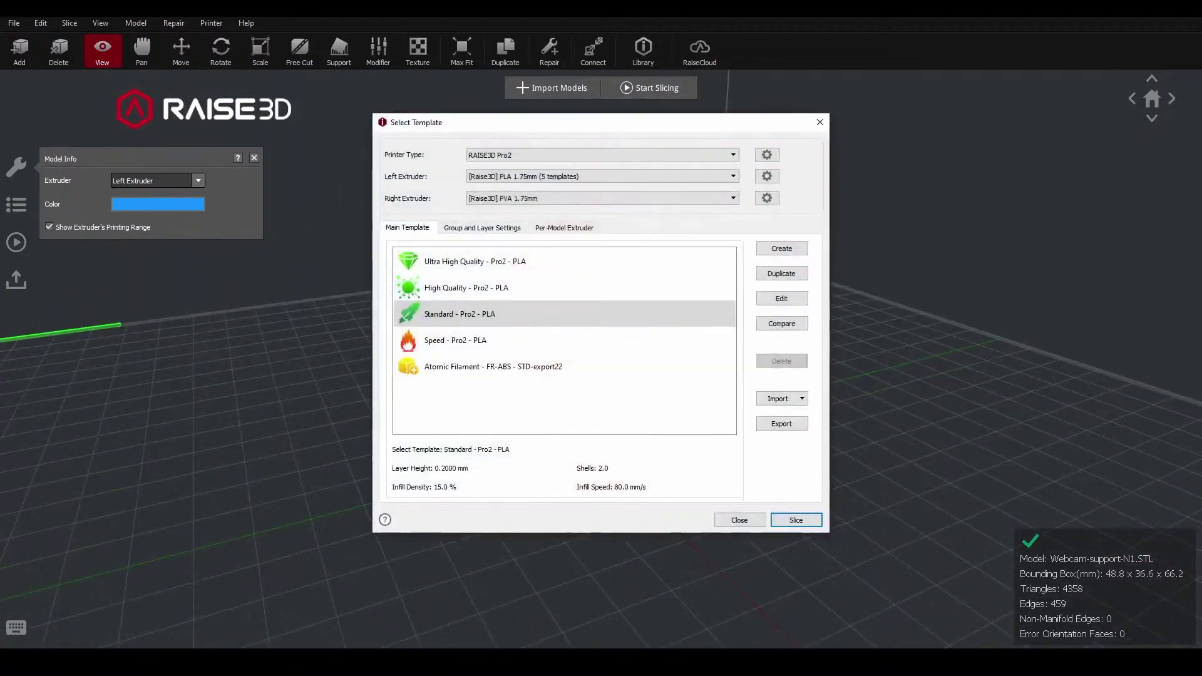
pyautogui.press('Return')
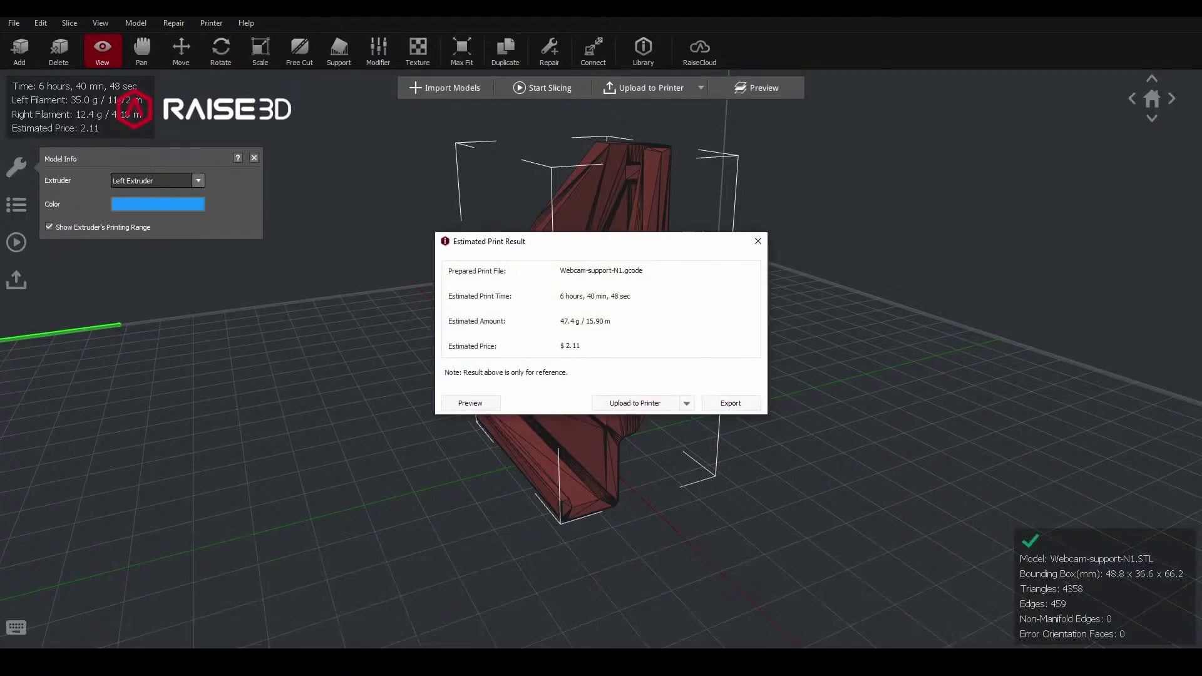
pyautogui.click(474, 406)
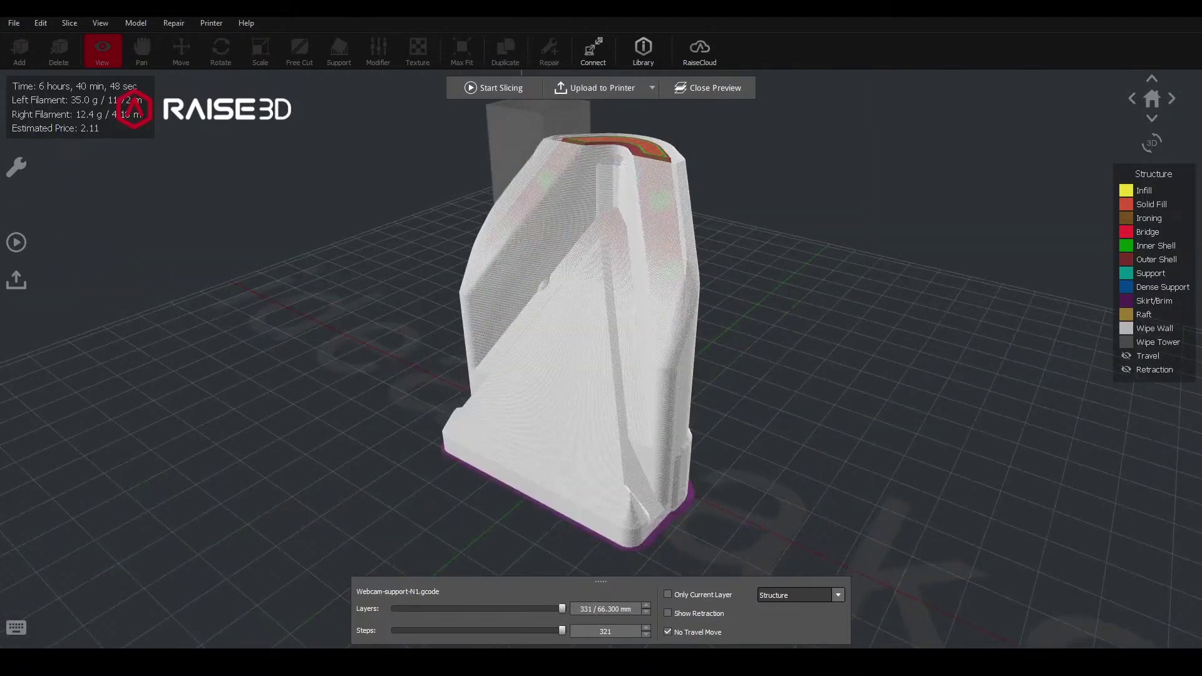
# Lower the preview to layer 121 (24.300 mm) and examine the wipe wall around the webcam support.
pyautogui.moveTo(475, 326); pyautogui.dragTo(694, 326)
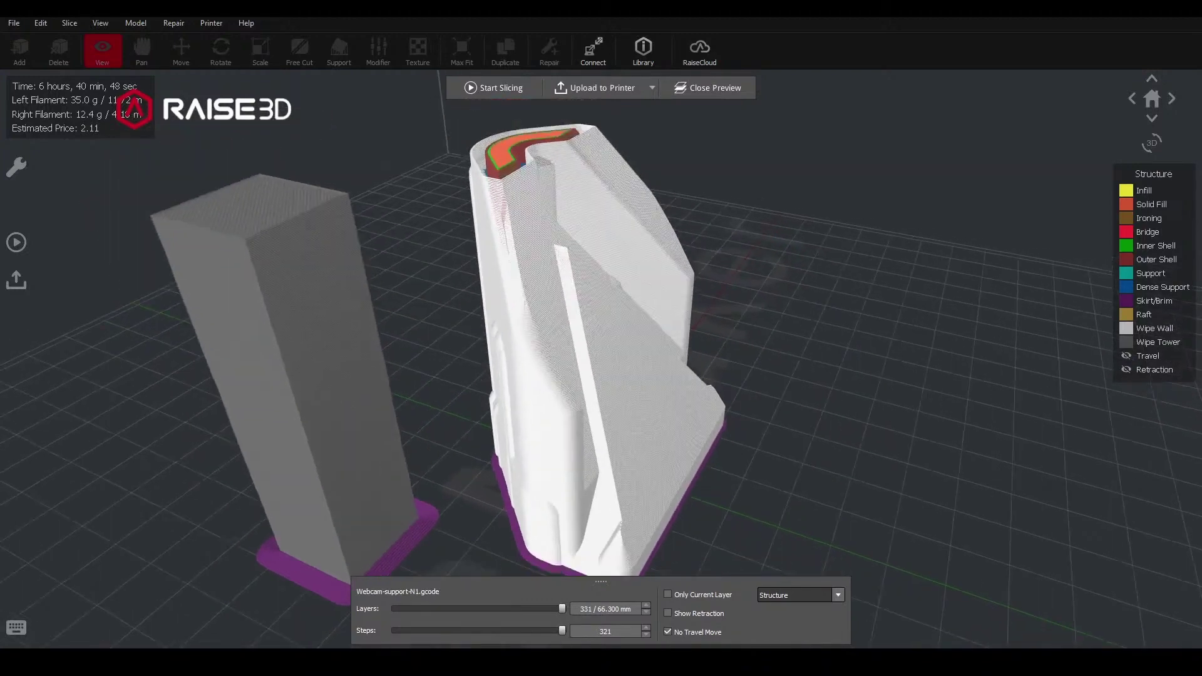
pyautogui.moveTo(561, 608); pyautogui.dragTo(456, 608)
pyautogui.moveTo(489, 488); pyautogui.dragTo(594, 501)
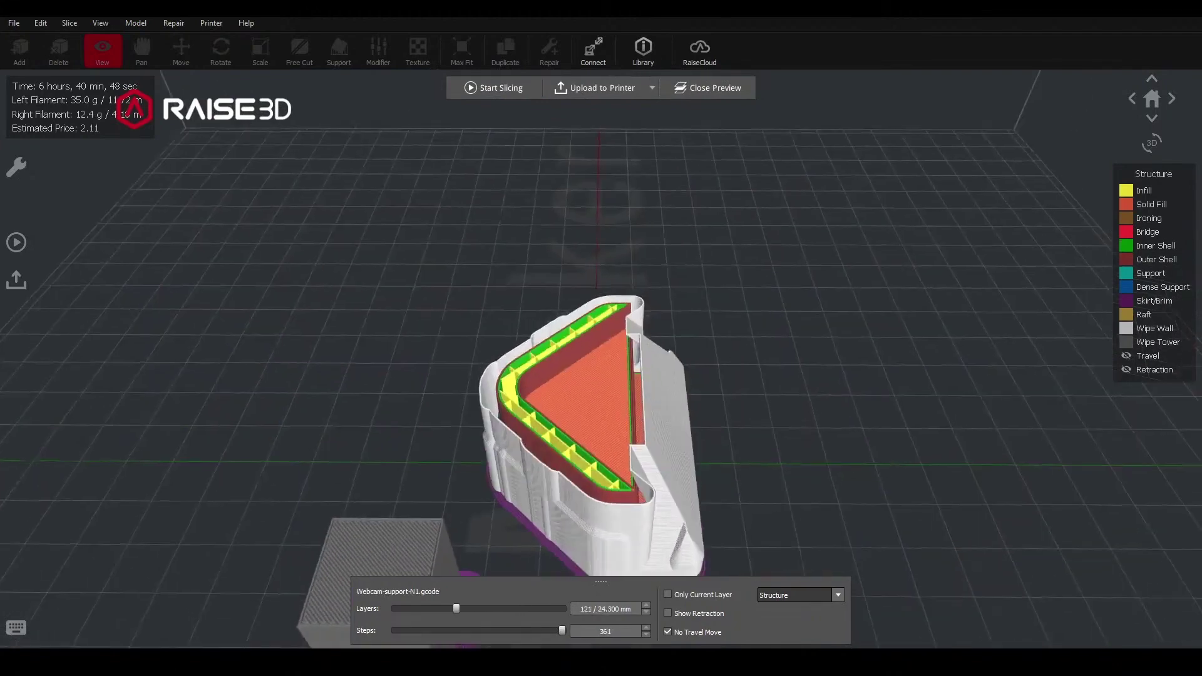
# Set the Standard - Pro2 - PLA template's Wipe Wall Type to Contoured, save it, and re-slice the webcam support for preview.
pyautogui.click(494, 88)
pyautogui.click(781, 298)
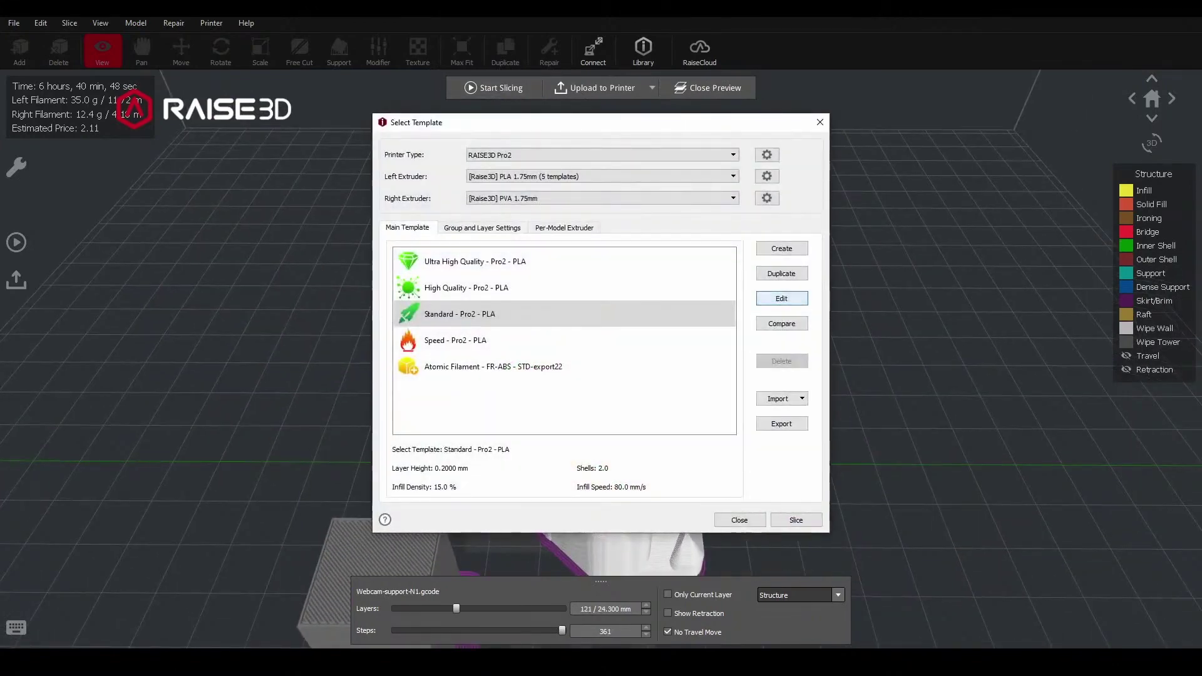
pyautogui.click(781, 297)
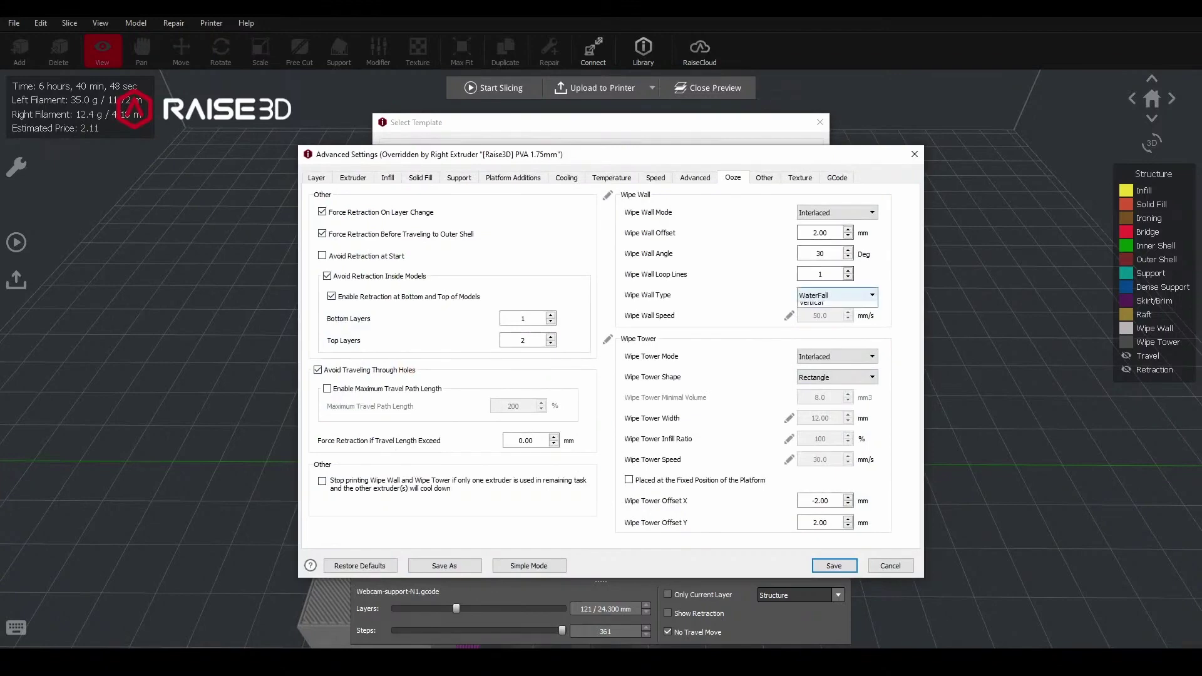
pyautogui.click(836, 295)
pyautogui.click(817, 307)
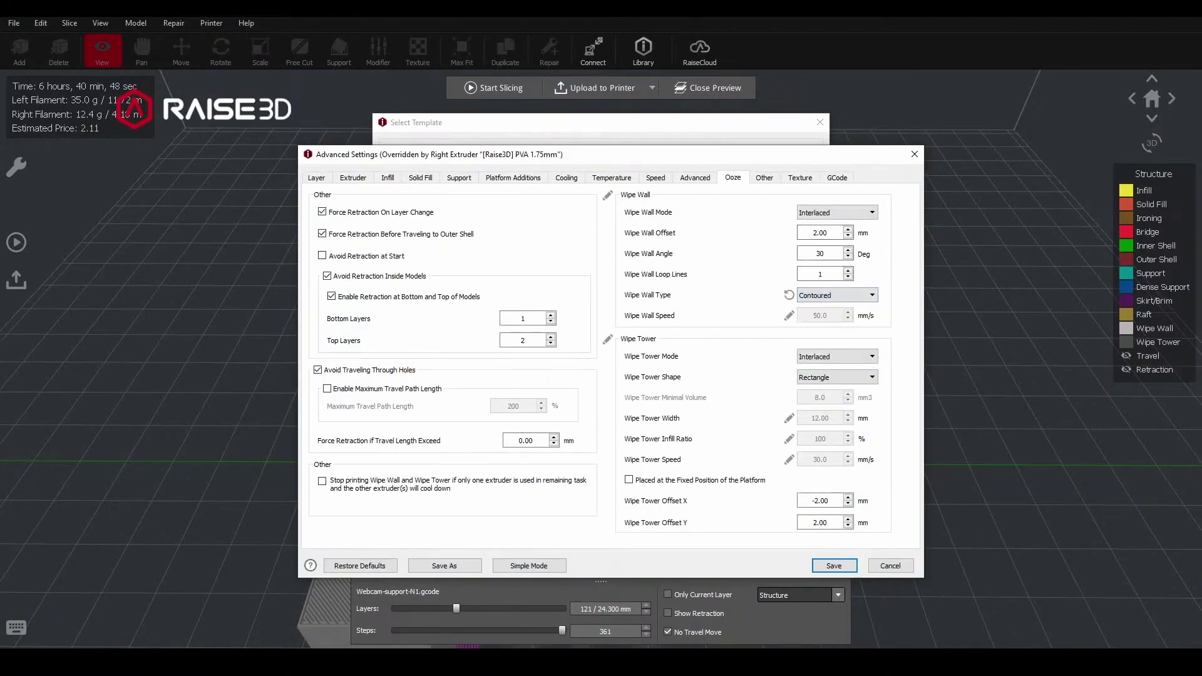
pyautogui.click(834, 566)
pyautogui.click(796, 520)
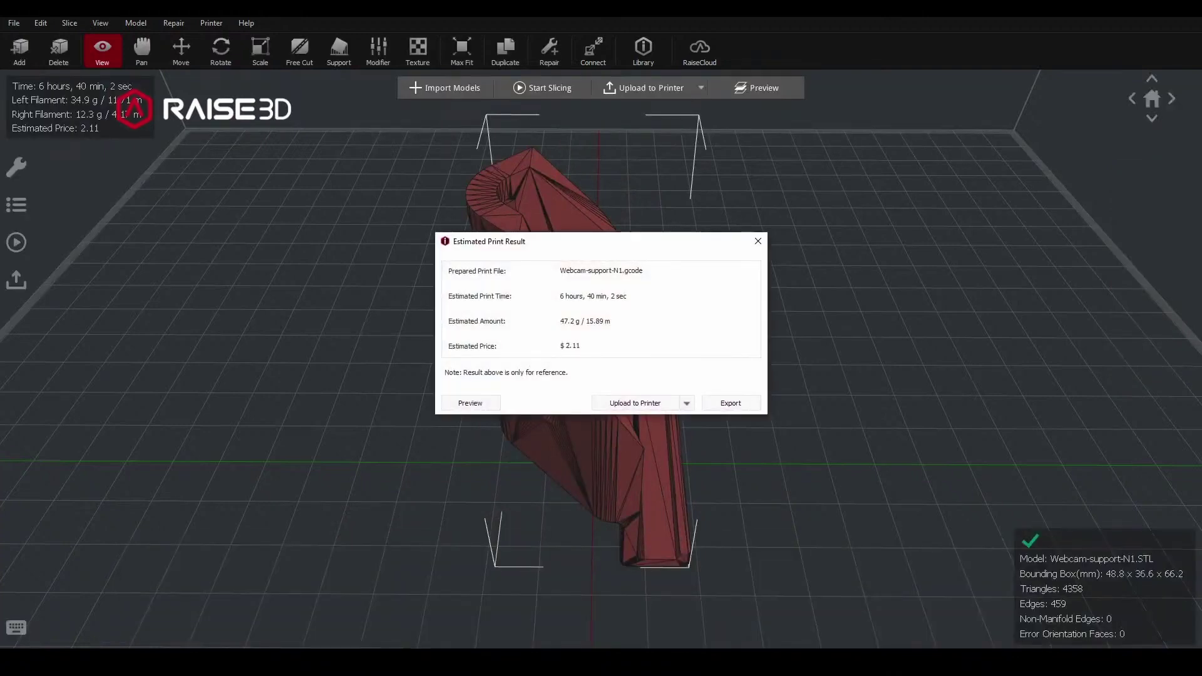
pyautogui.click(470, 403)
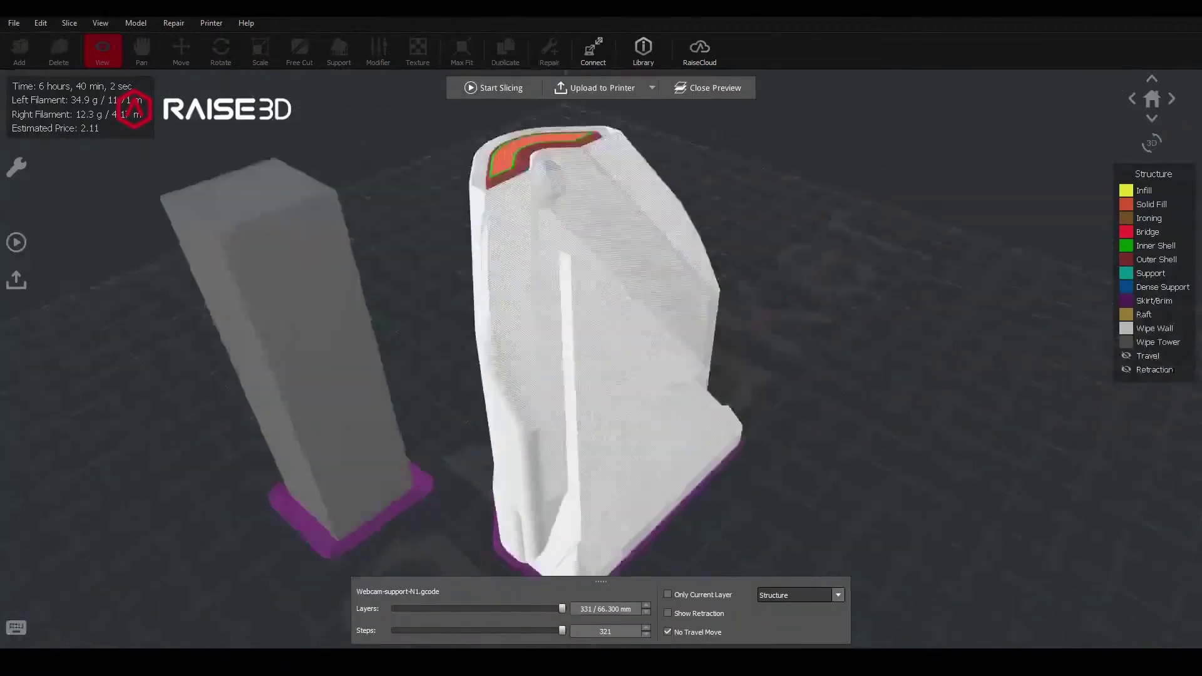
# Examine the contoured wipe wall around the webcam support from several sides in the slice preview.
pyautogui.moveTo(476, 350); pyautogui.dragTo(625, 338)
pyautogui.scroll(3, 601, 338)
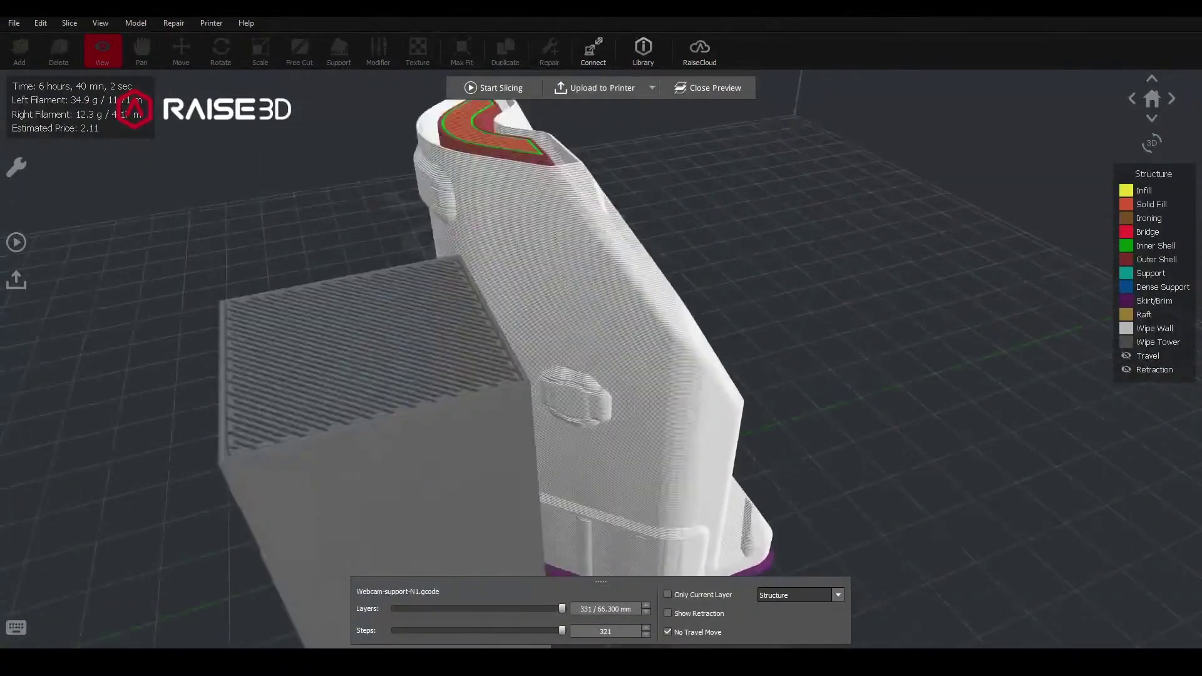
pyautogui.moveTo(500, 338); pyautogui.dragTo(751, 331)
pyautogui.scroll(3, 600, 338)
pyautogui.scroll(-2, 601, 338)
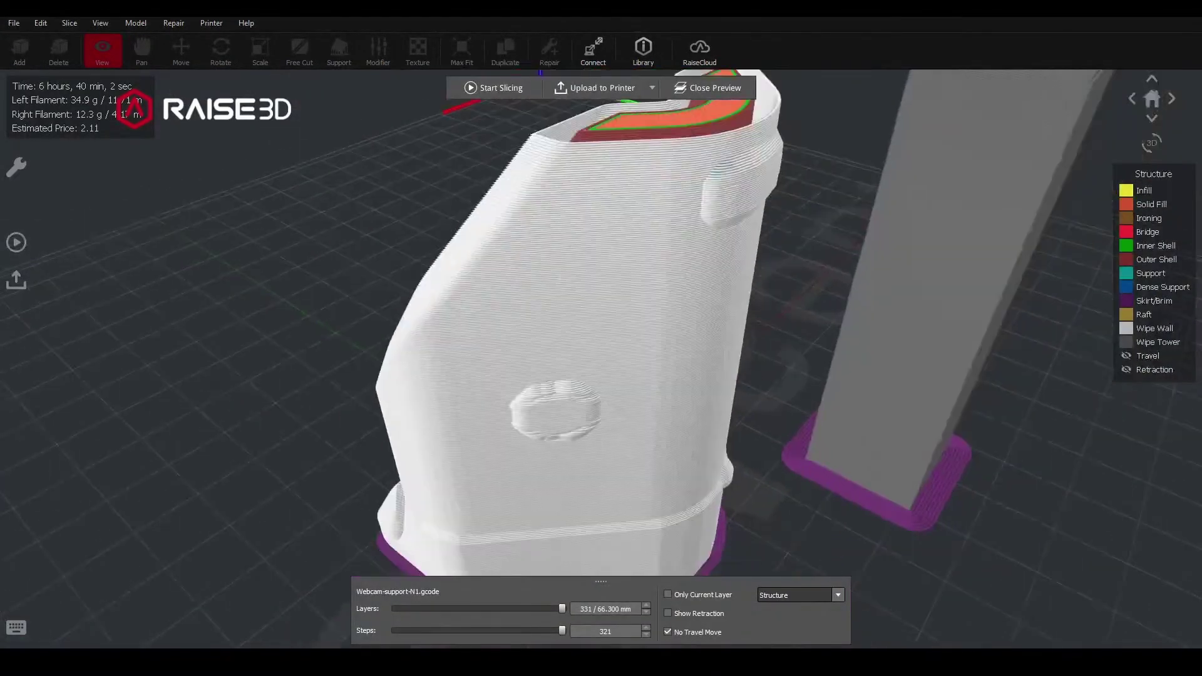
pyautogui.moveTo(538, 350); pyautogui.dragTo(670, 344)
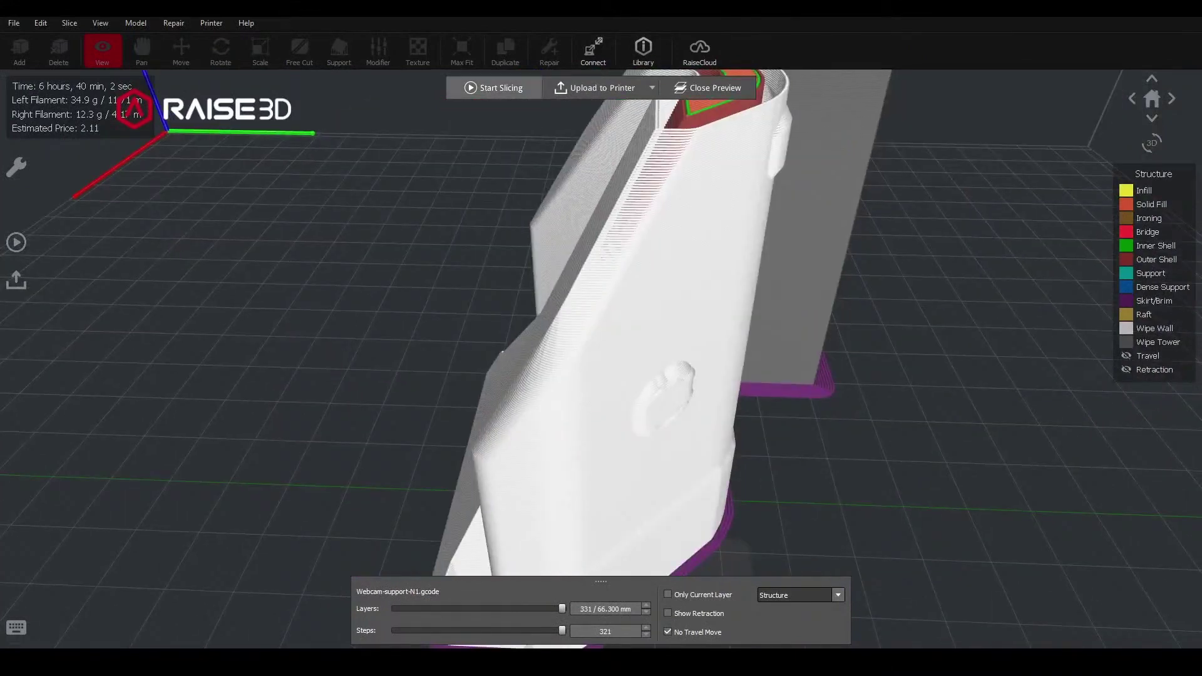
# Set the Standard - Pro2 - PLA template's Wipe Wall Type to Vertical, save it, and re-slice the webcam support for preview.
pyautogui.click(494, 88)
pyautogui.click(781, 298)
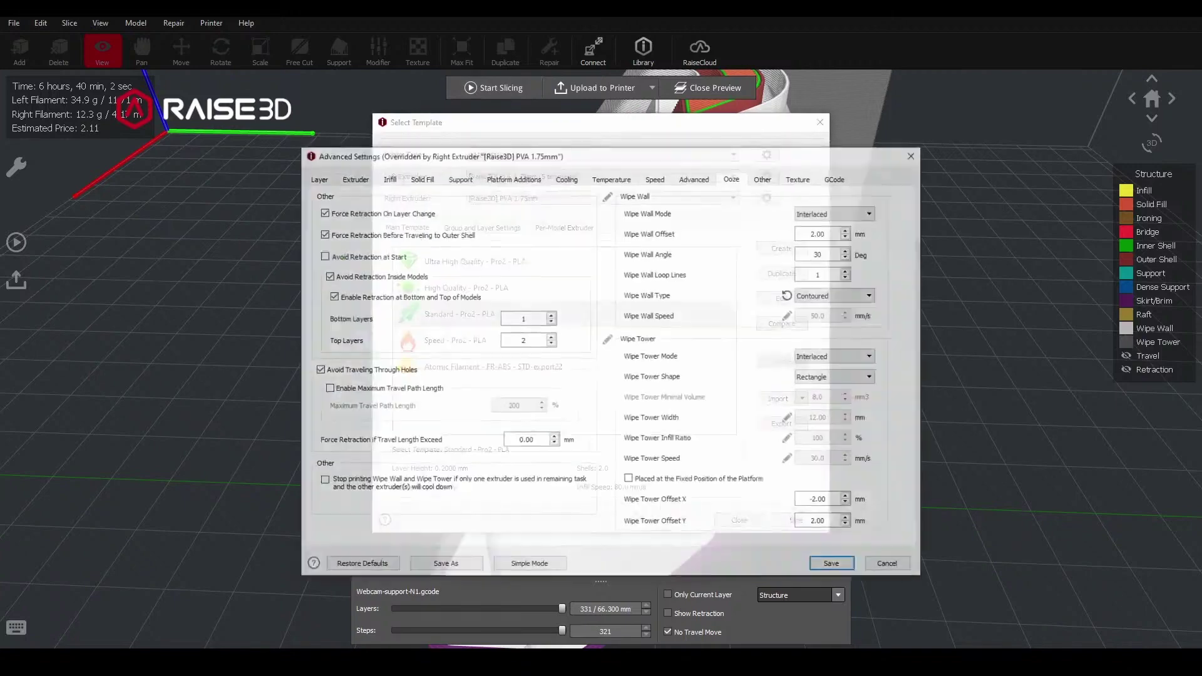
pyautogui.click(837, 295)
pyautogui.click(811, 329)
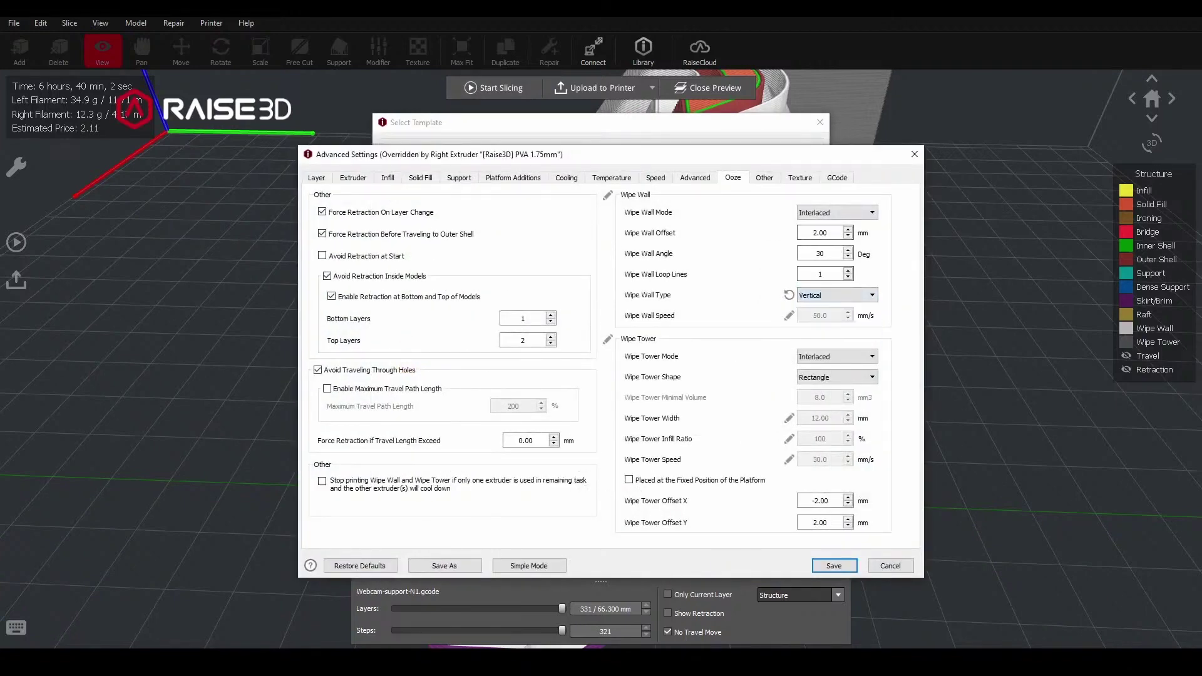
pyautogui.click(833, 565)
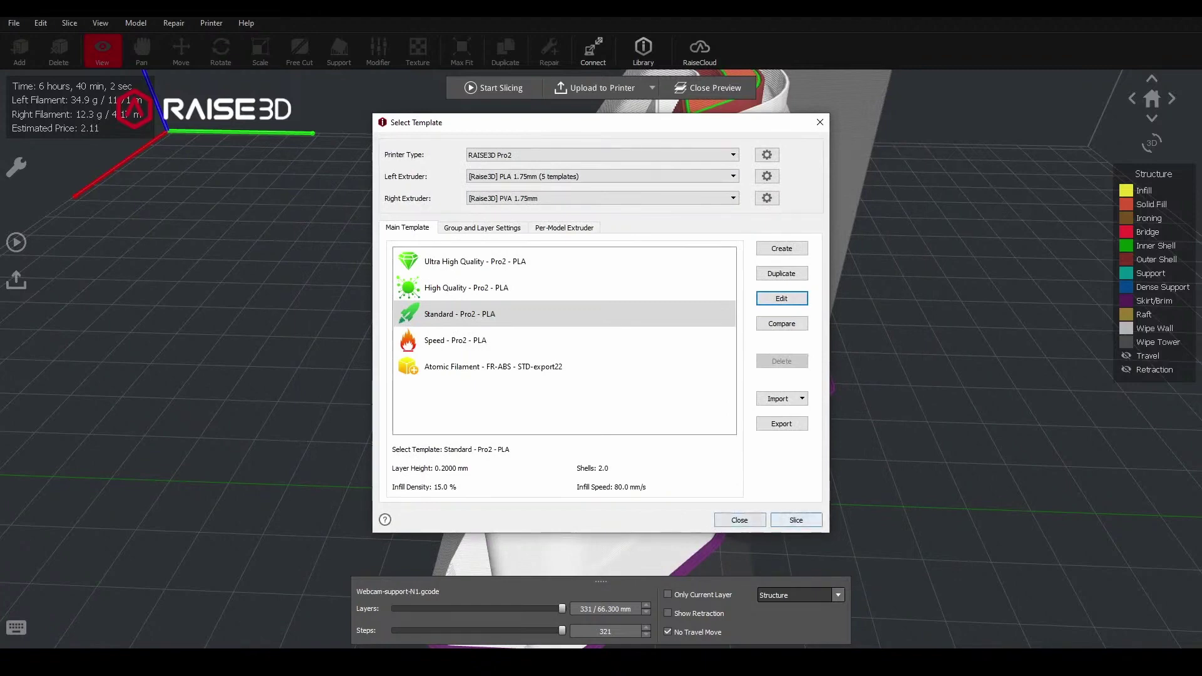
pyautogui.click(795, 520)
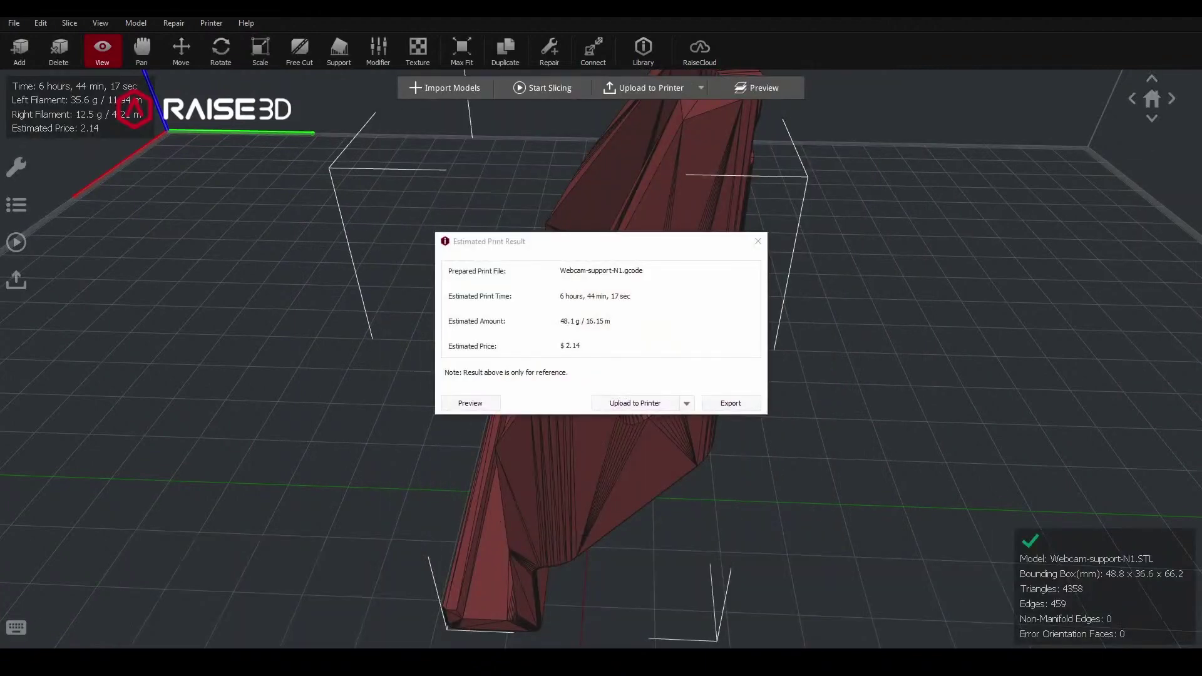
pyautogui.click(470, 403)
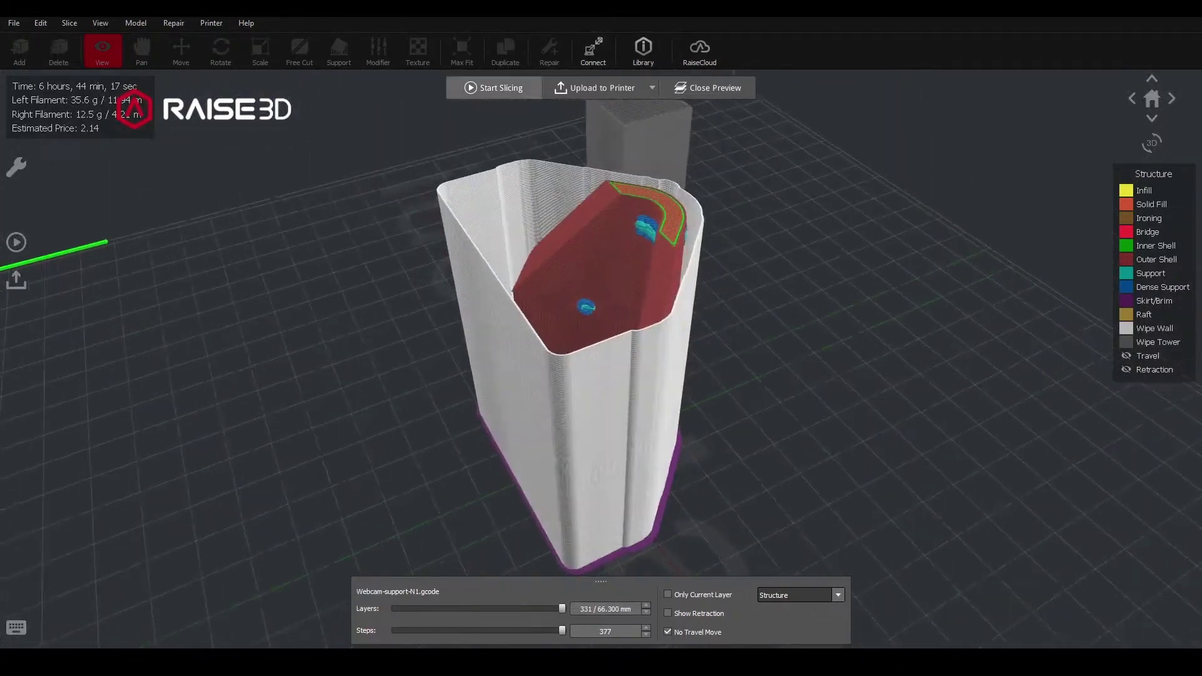
# In the Standard - Pro2 - PLA template's ooze settings, set Wipe Wall Type to WaterFall and Wipe Wall Mode to Nested.
pyautogui.click(494, 87)
pyautogui.click(781, 298)
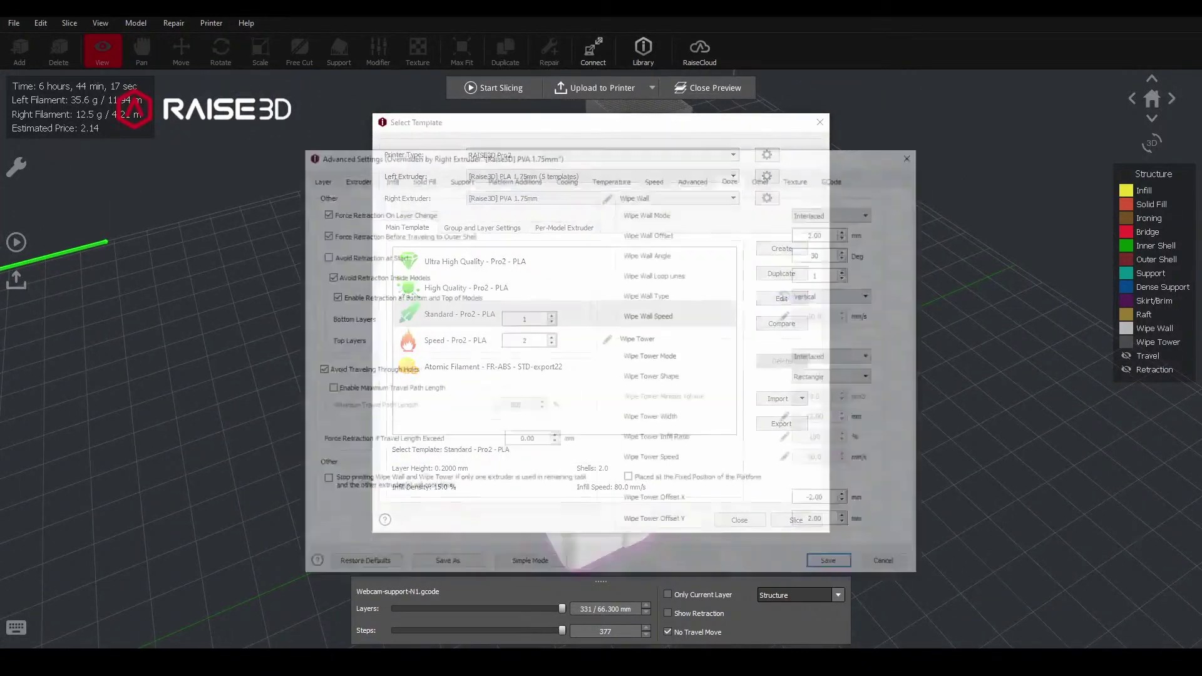
pyautogui.click(837, 295)
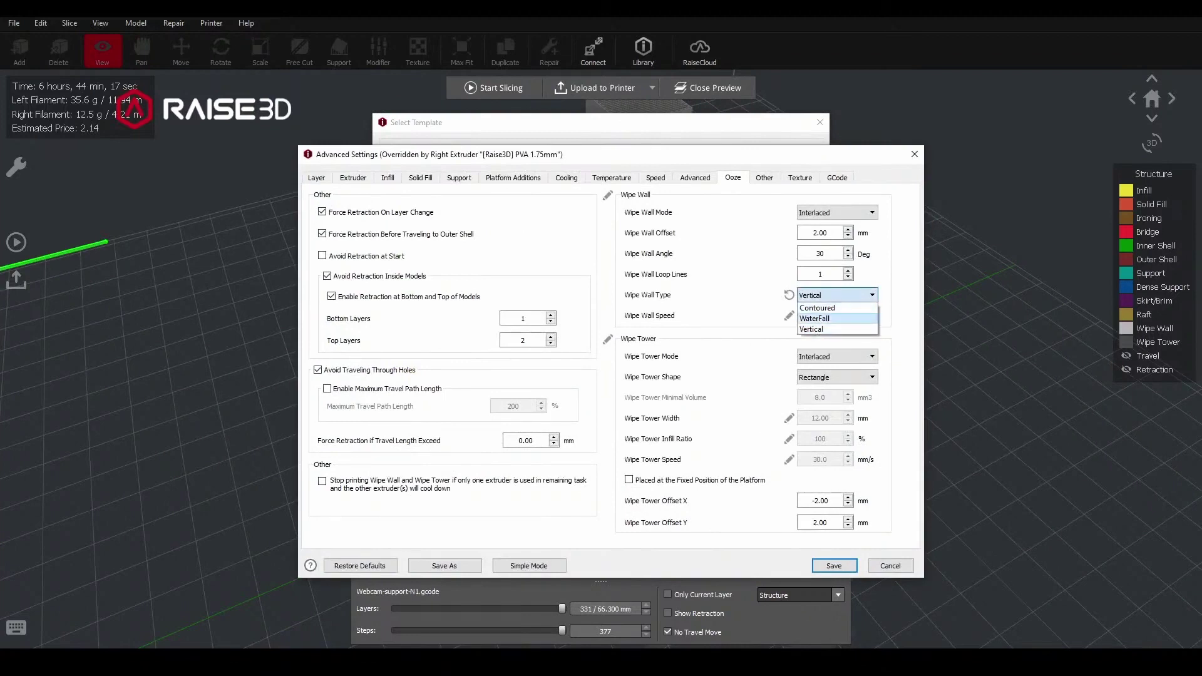
pyautogui.click(837, 317)
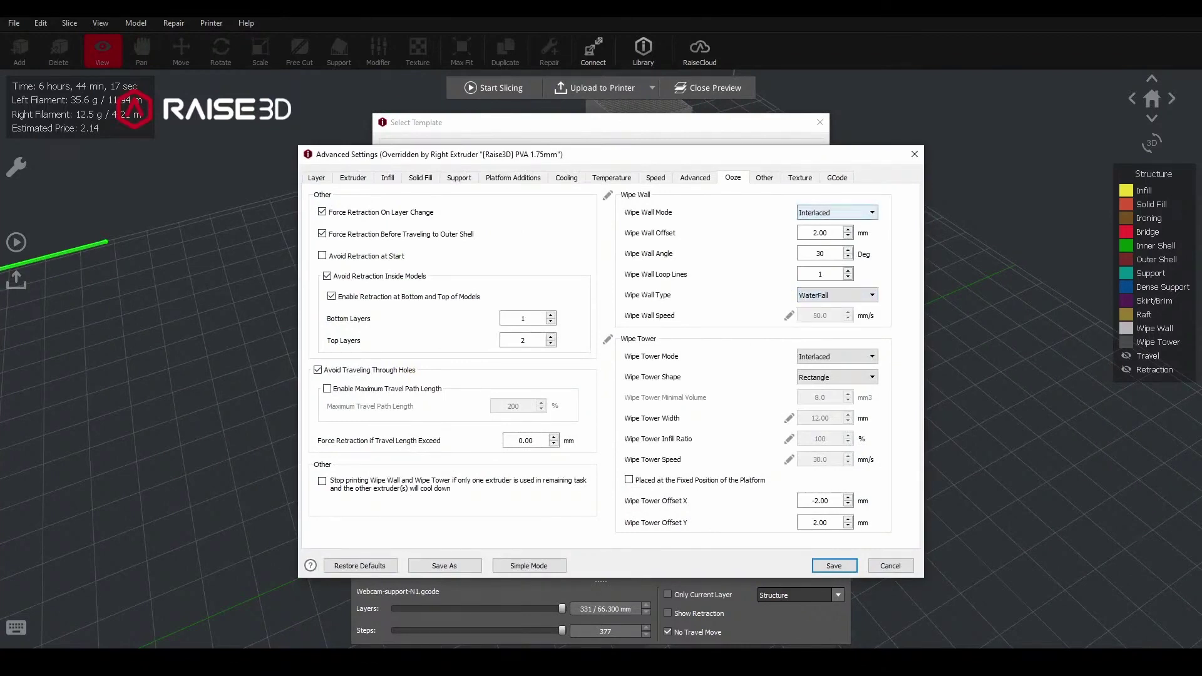
pyautogui.click(836, 212)
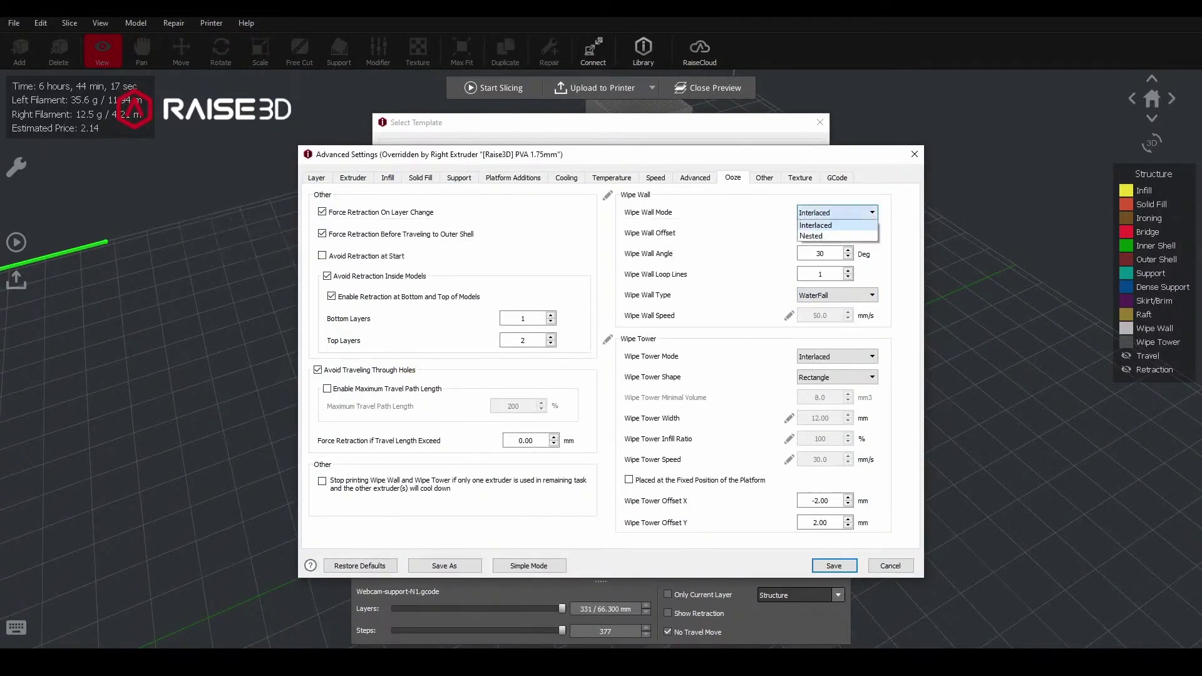
pyautogui.click(836, 236)
# Set the Wipe Tower Mode to Nested, save the template, and re-slice the webcam support for preview.
pyautogui.click(836, 357)
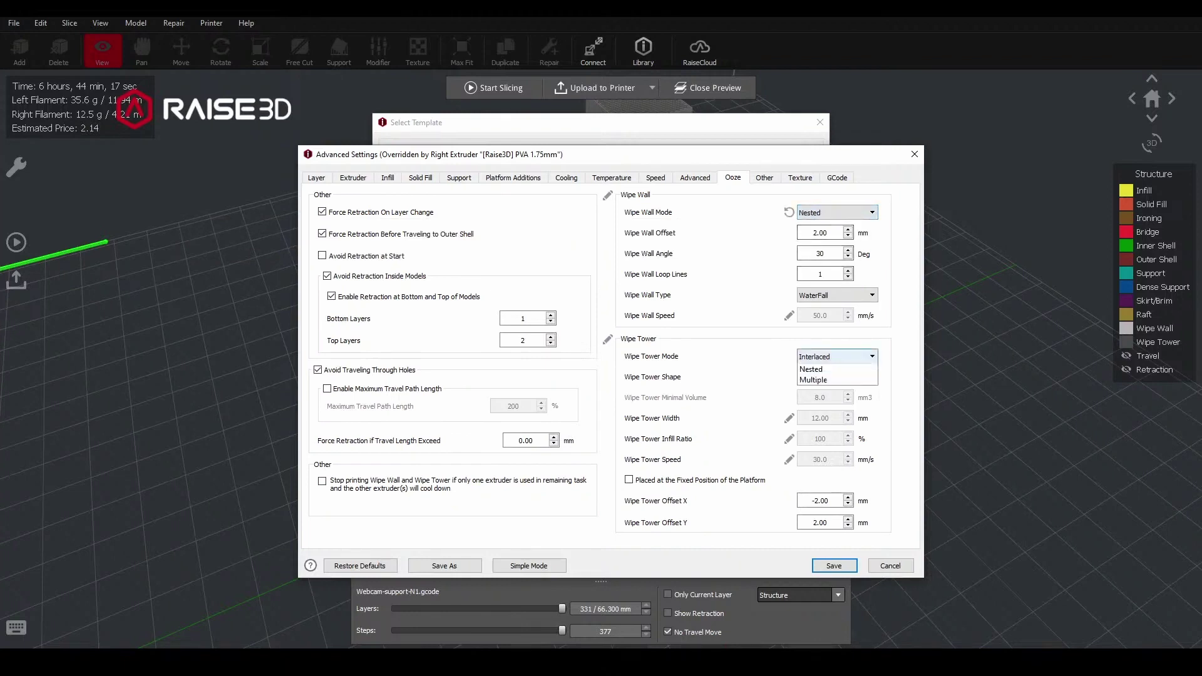
pyautogui.click(811, 379)
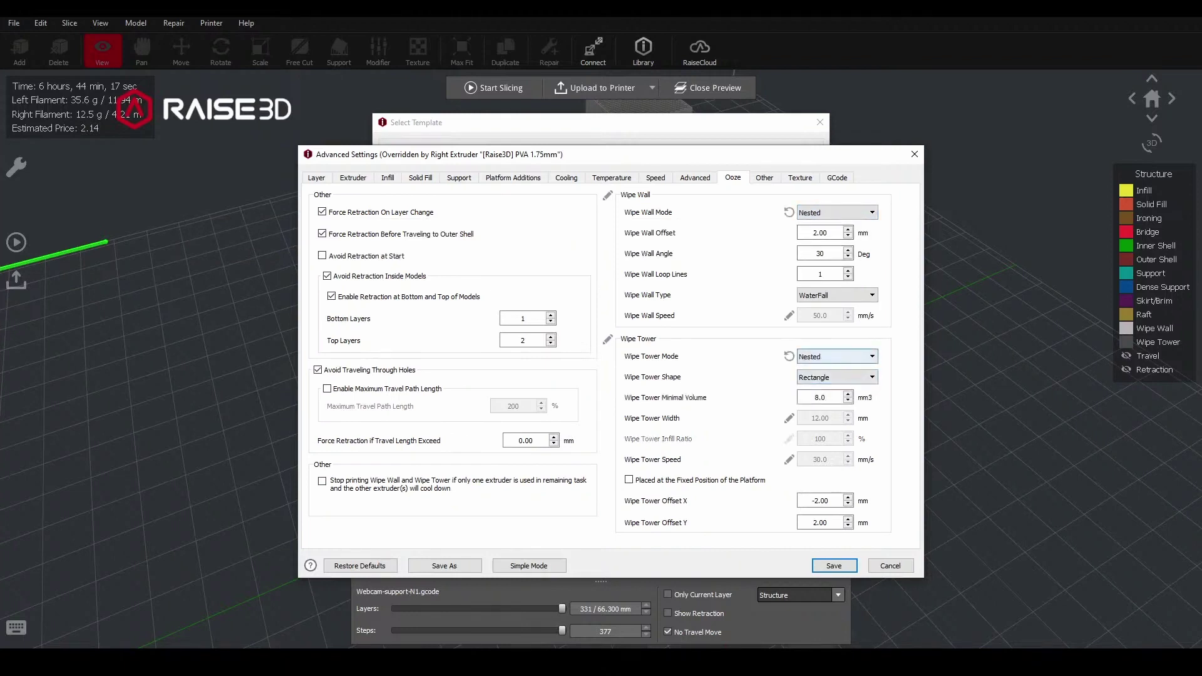
pyautogui.click(836, 356)
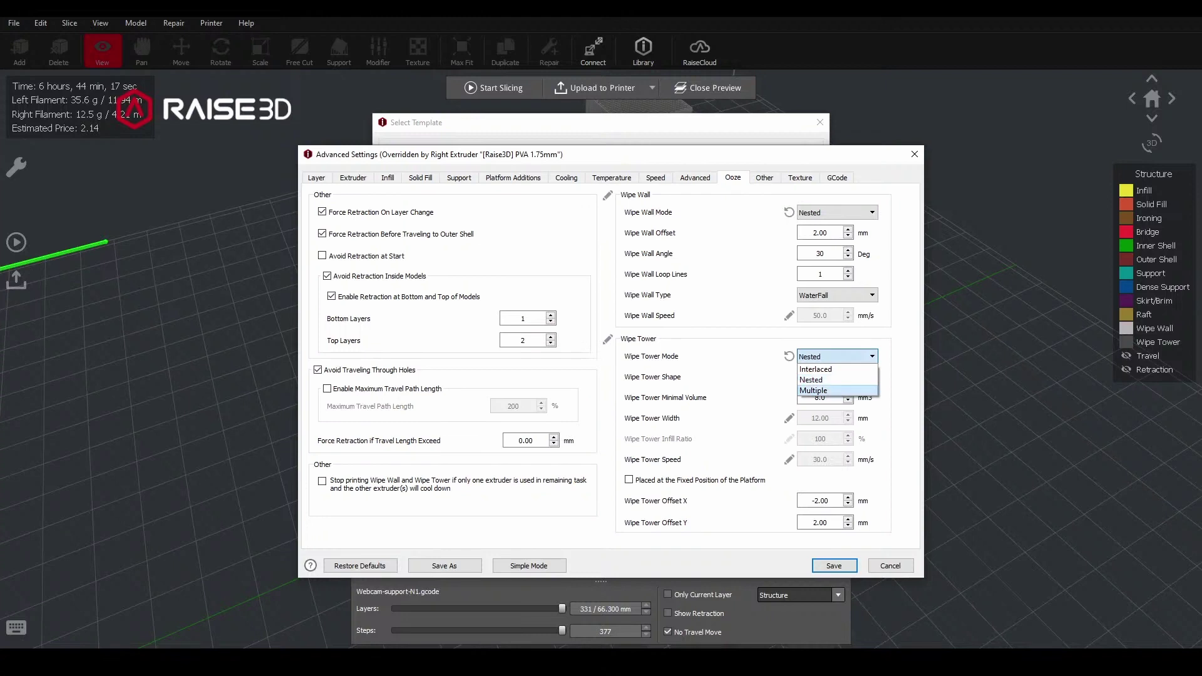
pyautogui.click(811, 379)
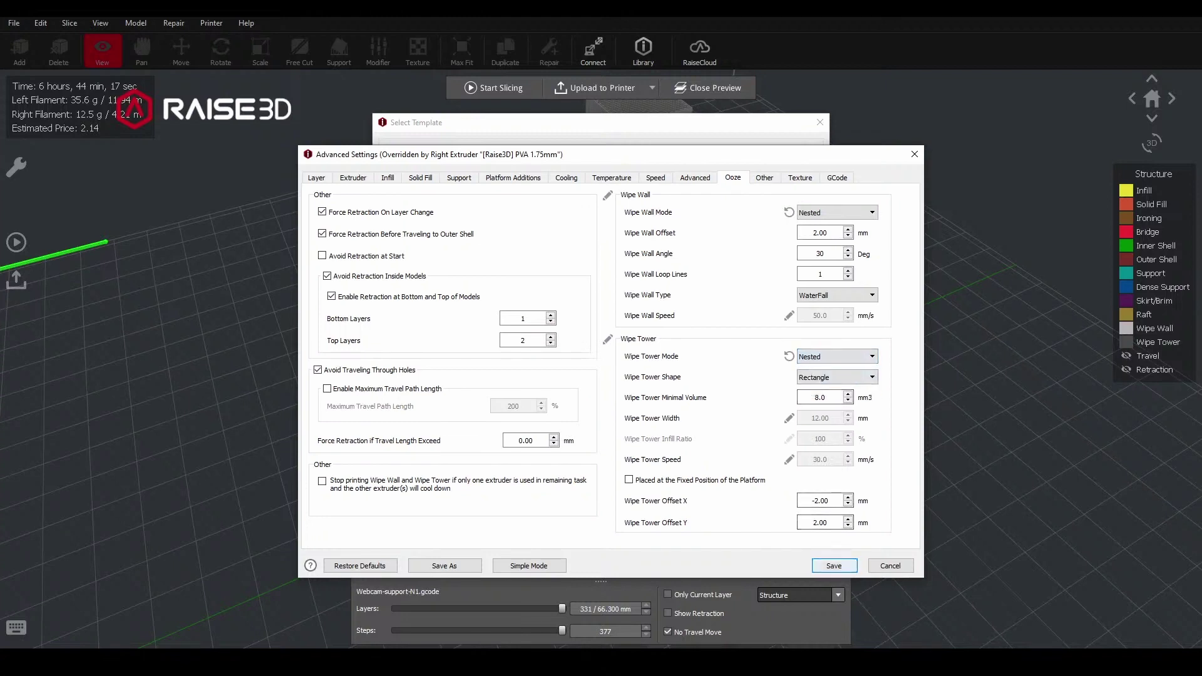
pyautogui.click(832, 376)
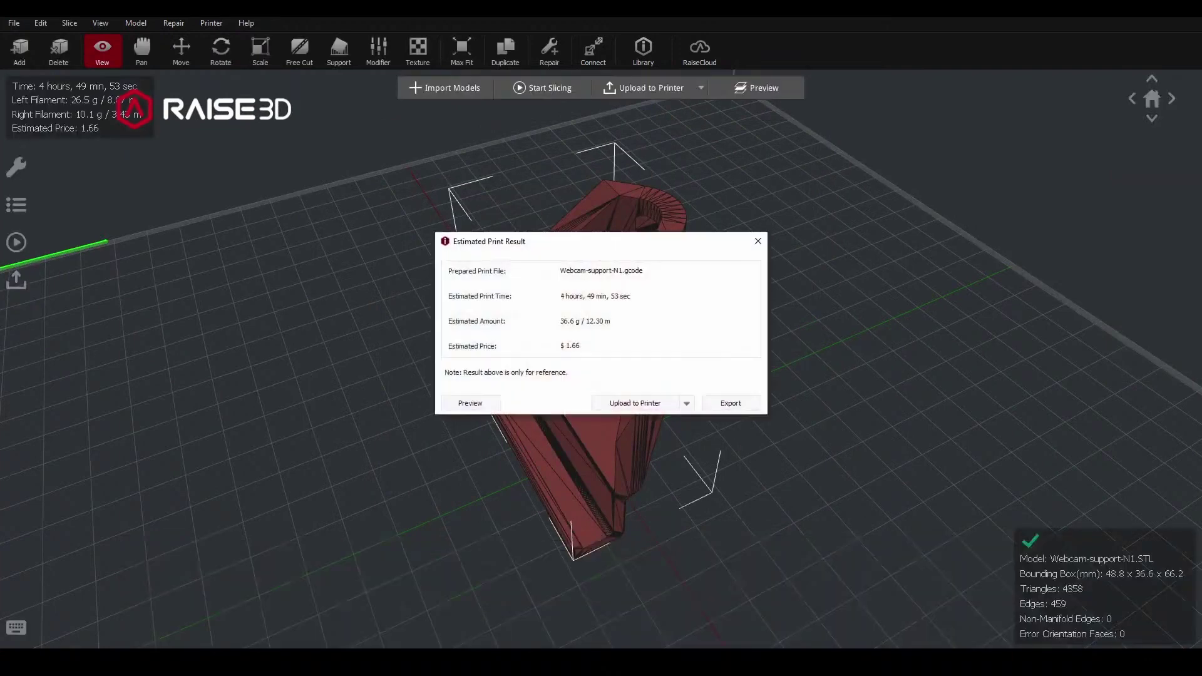
pyautogui.click(470, 402)
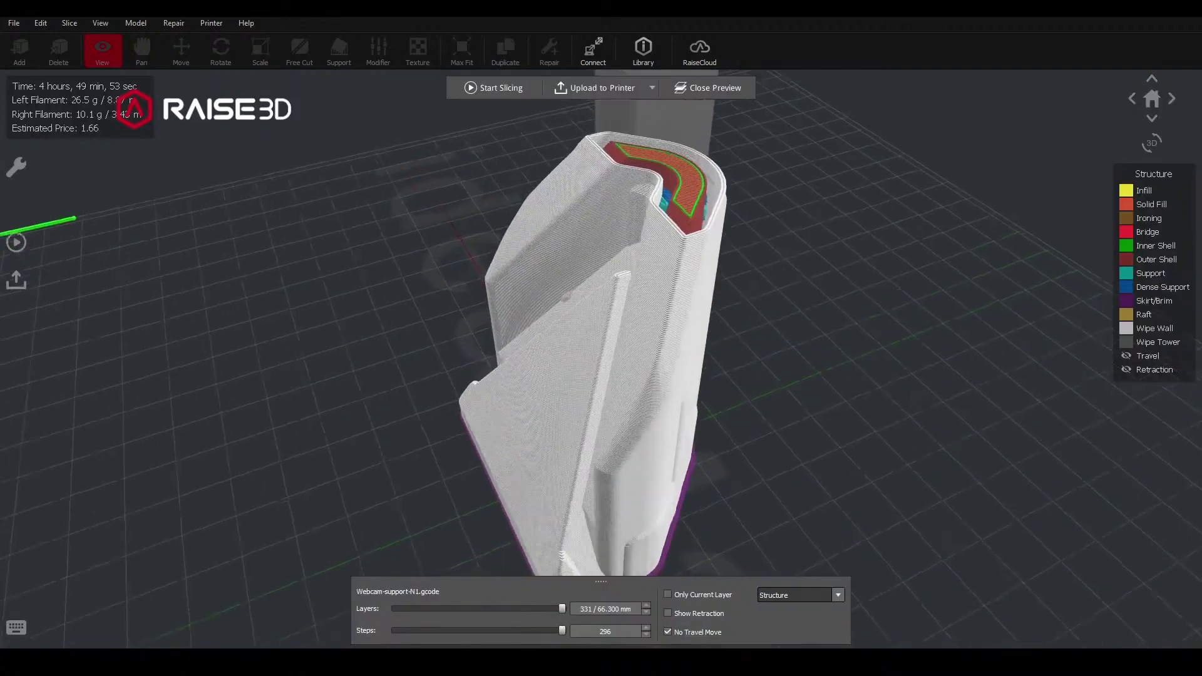
# Color the preview by Extruder Color, lower it to layer 296 (59.300 mm), and examine the nested wipe wall and tower.
pyautogui.click(837, 595)
pyautogui.click(784, 610)
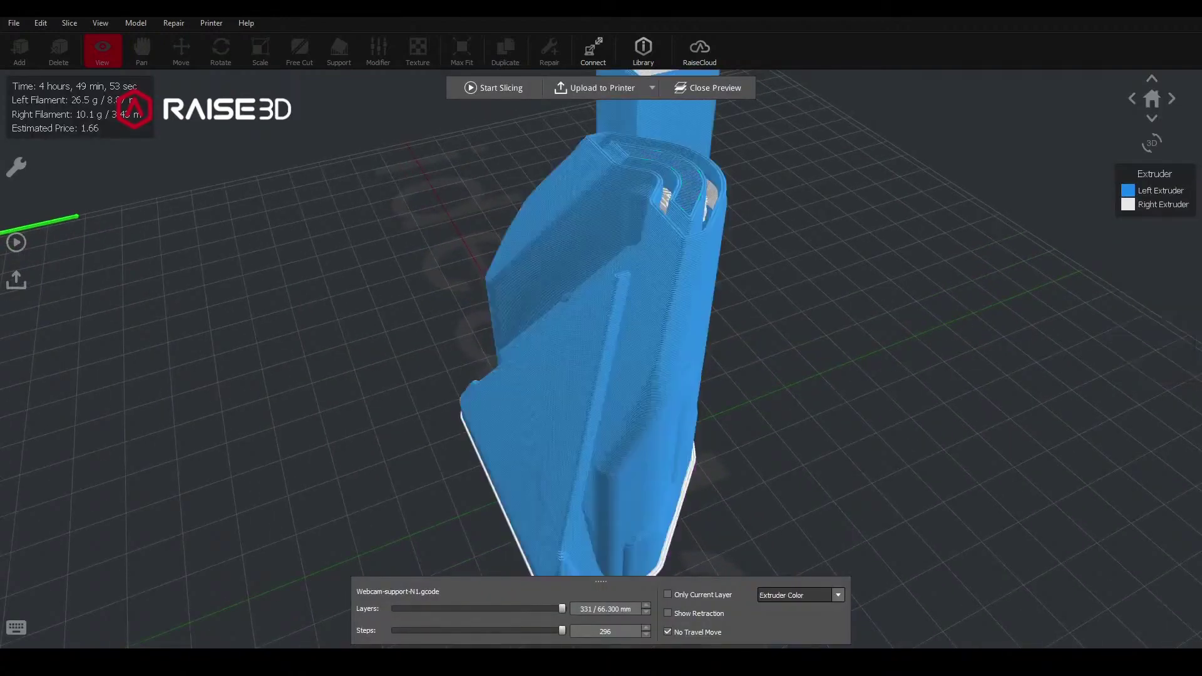
pyautogui.moveTo(600, 351); pyautogui.dragTo(876, 475)
pyautogui.moveTo(562, 609); pyautogui.dragTo(545, 608)
pyautogui.moveTo(626, 388); pyautogui.dragTo(586, 335, button='middle')
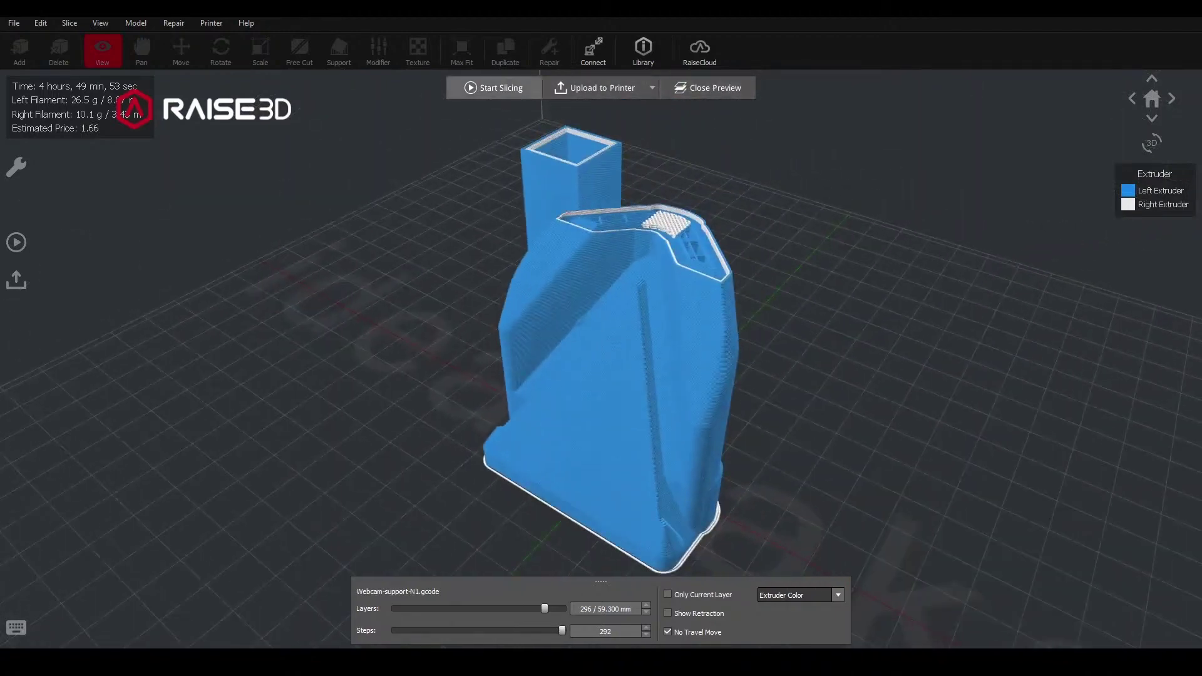
# From the Standard - Pro2 - PLA template's ooze settings, open the PVA 1.75mm filament overrides and disable the wipe wall.
pyautogui.click(493, 88)
pyautogui.click(781, 298)
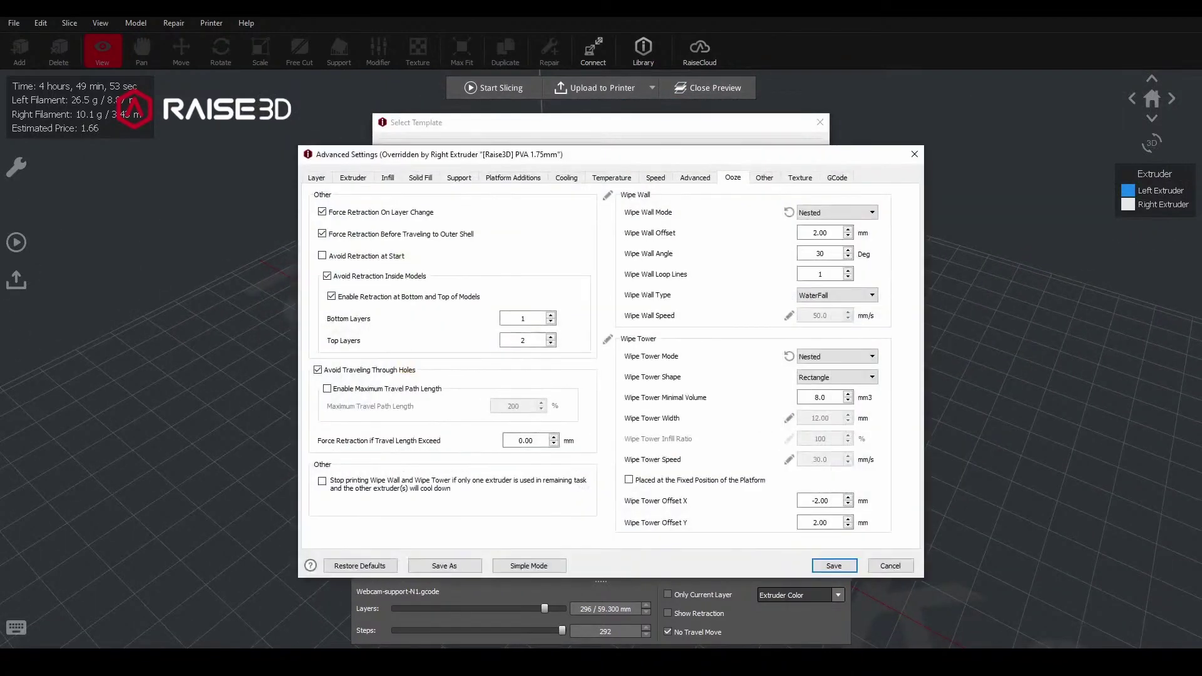
pyautogui.click(607, 339)
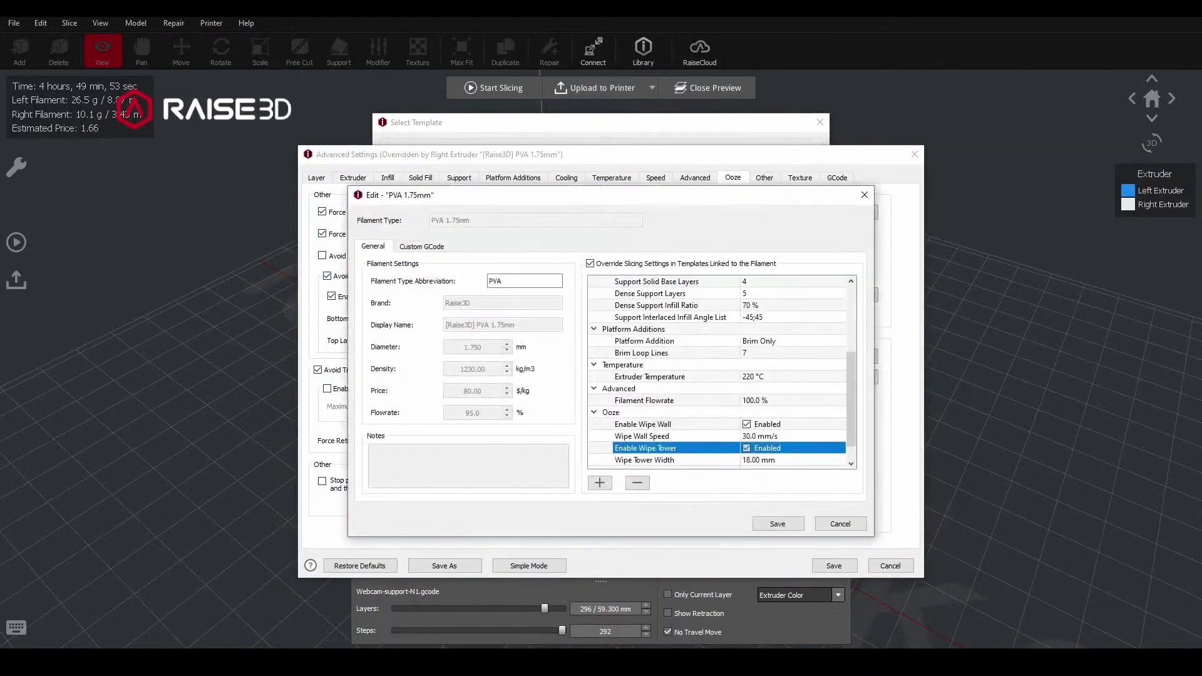
pyautogui.click(747, 424)
pyautogui.click(746, 424)
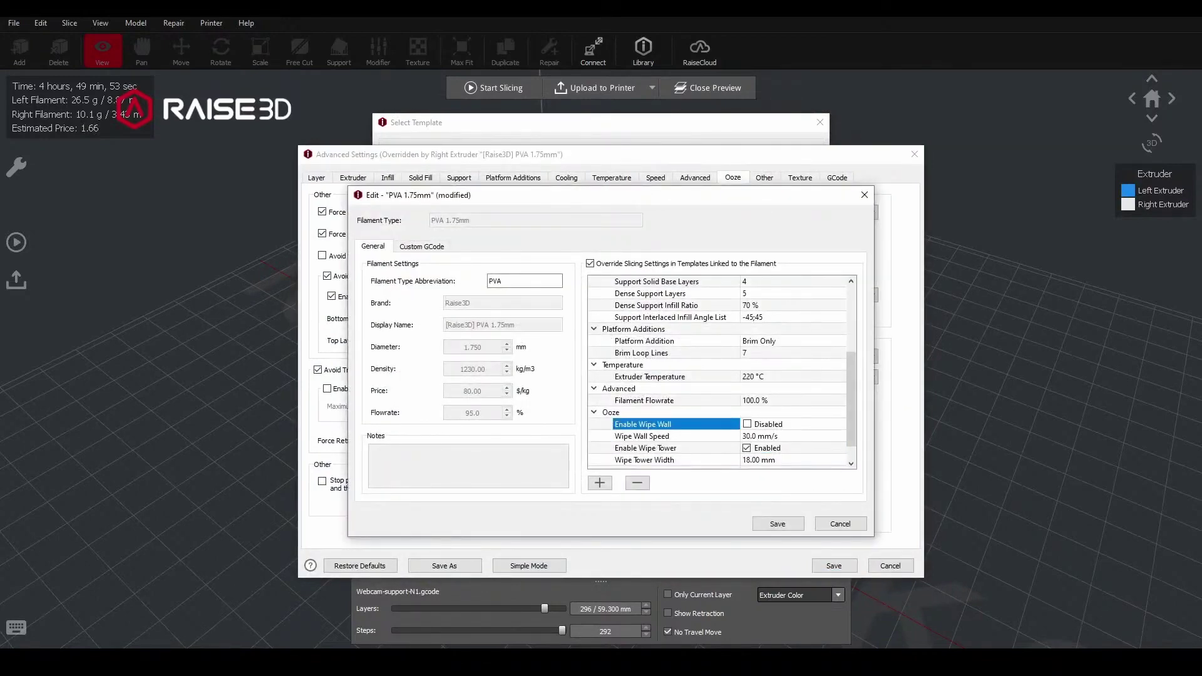
# Review the PVA support overrides, save the filament and template changes, and re-slice the webcam support for preview.
pyautogui.scroll(4, 746, 424)
pyautogui.click(776, 330)
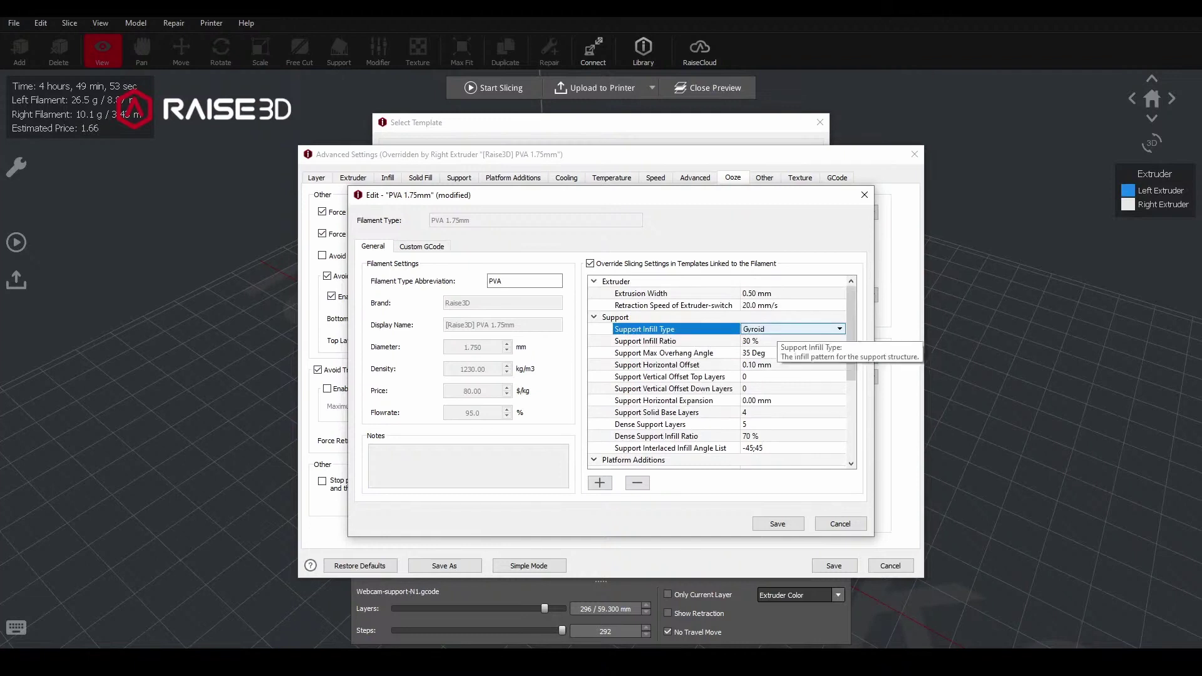
pyautogui.scroll(-1, 775, 329)
pyautogui.scroll(1, 775, 329)
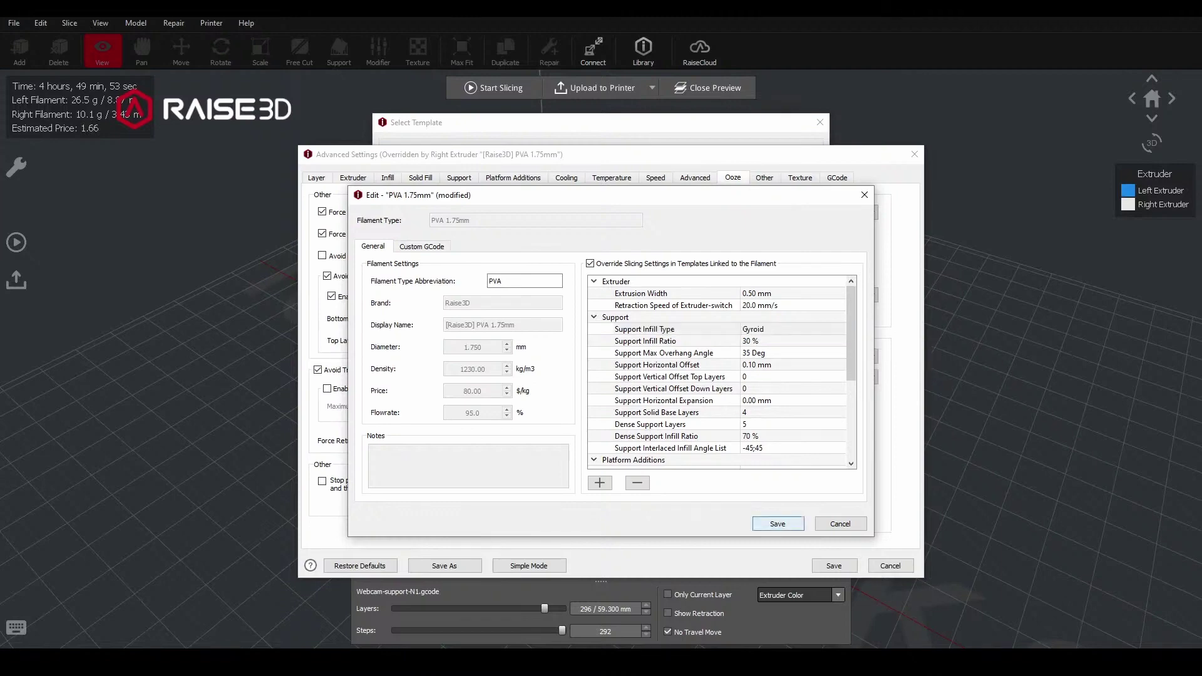
pyautogui.click(778, 523)
pyautogui.click(834, 565)
pyautogui.click(795, 520)
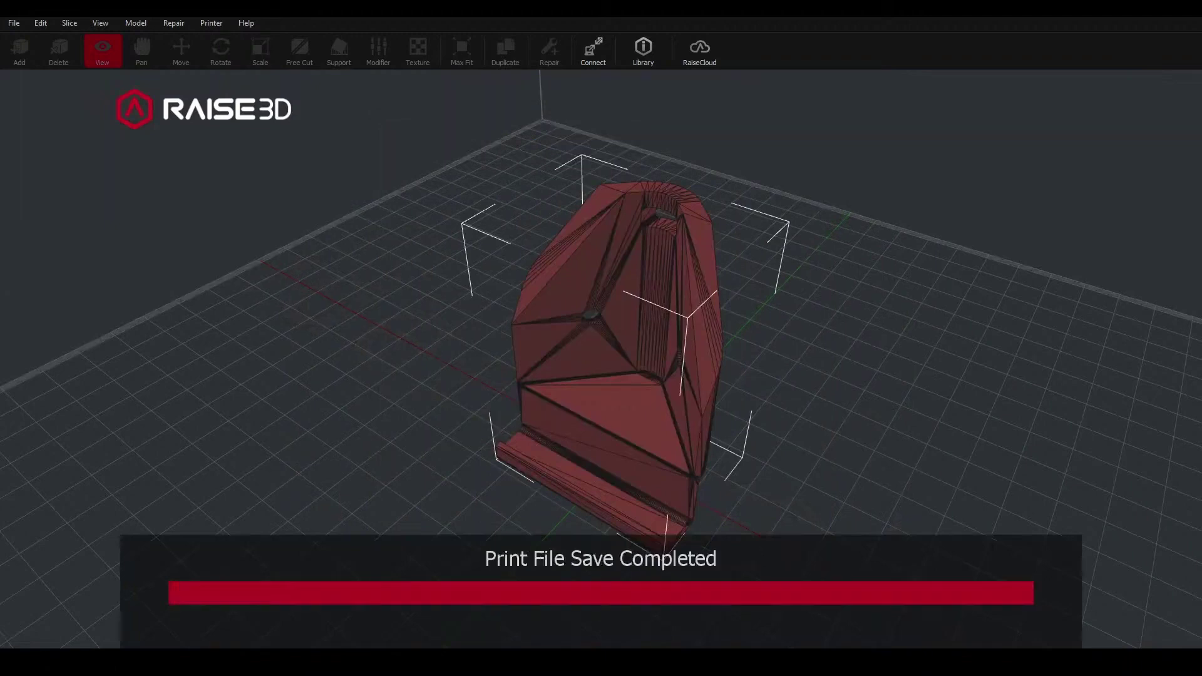
pyautogui.click(470, 402)
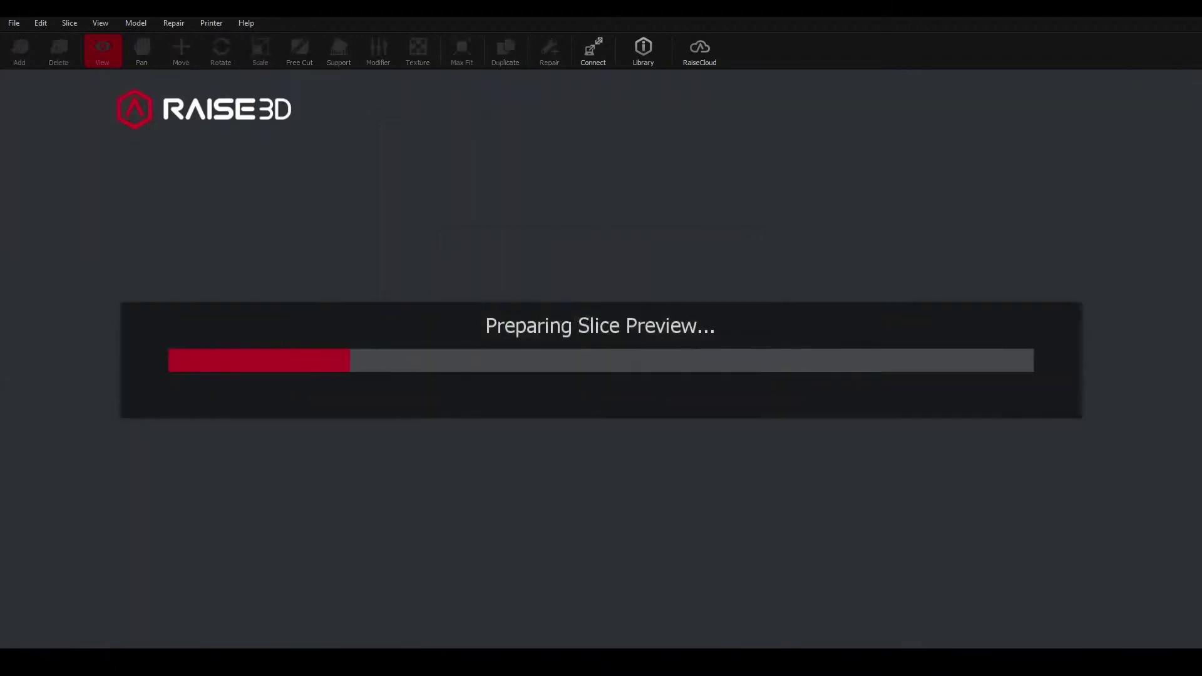
# Examine the sliced webcam support's support structures and separate wipe tower from the side and close up.
pyautogui.scroll(3, 600, 360)
pyautogui.moveTo(720, 351); pyautogui.dragTo(470, 287)
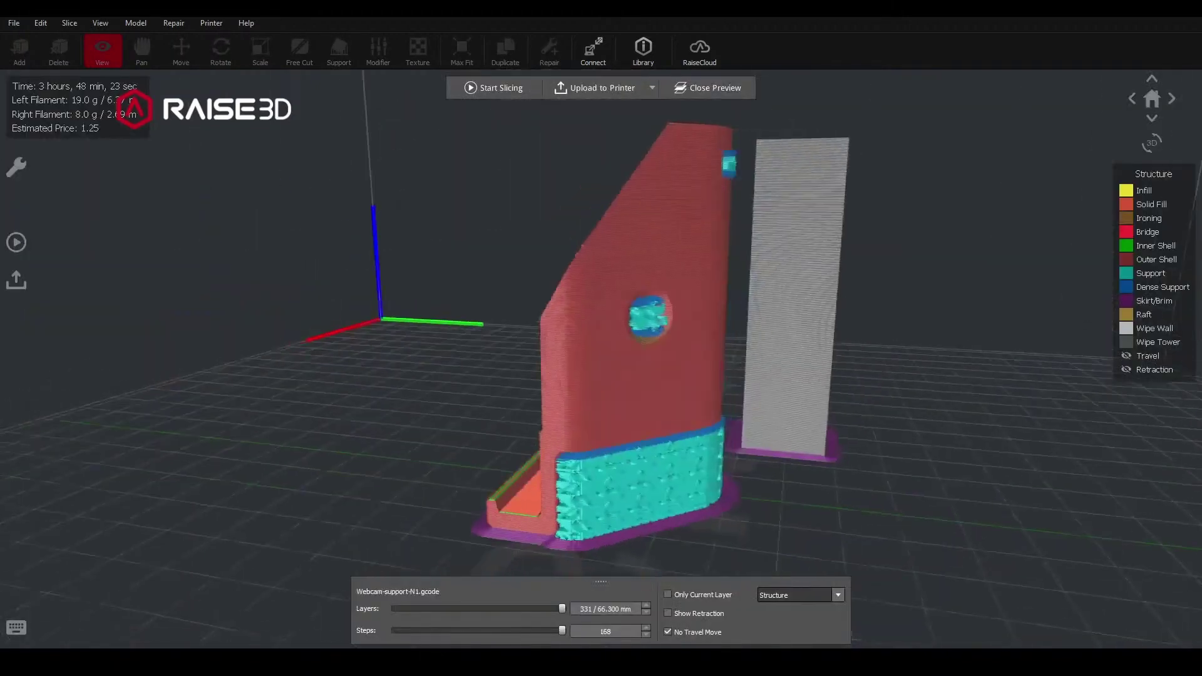
pyautogui.moveTo(601, 438); pyautogui.dragTo(595, 312, button='middle')
pyautogui.scroll(2, 600, 360)
pyautogui.scroll(2, 601, 360)
pyautogui.moveTo(720, 350); pyautogui.dragTo(488, 419)
# Lower the preview to layer 63 (12.700 mm) and on to layer 16 (3.300 mm), examining the gyroid support infill and wipe tower.
pyautogui.moveTo(562, 608); pyautogui.dragTo(427, 608)
pyautogui.moveTo(563, 313); pyautogui.dragTo(682, 379)
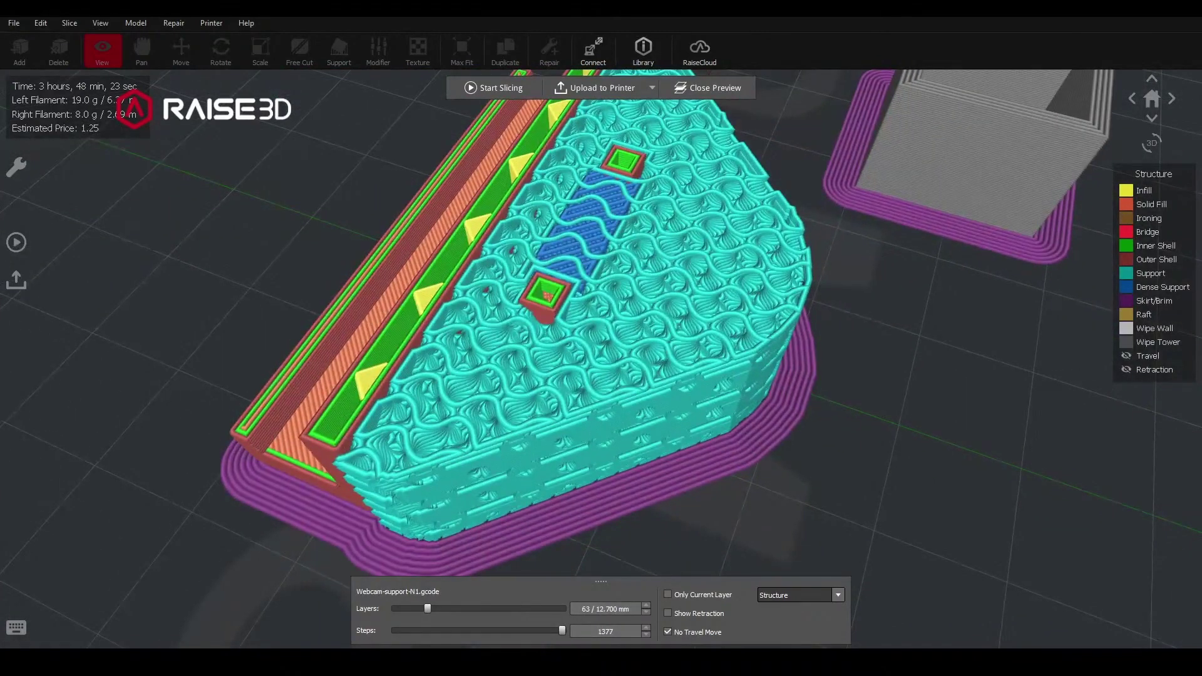
pyautogui.moveTo(427, 608); pyautogui.dragTo(403, 608)
pyautogui.scroll(-3, 538, 350)
pyautogui.moveTo(538, 351); pyautogui.dragTo(701, 344)
pyautogui.scroll(-3, 701, 344)
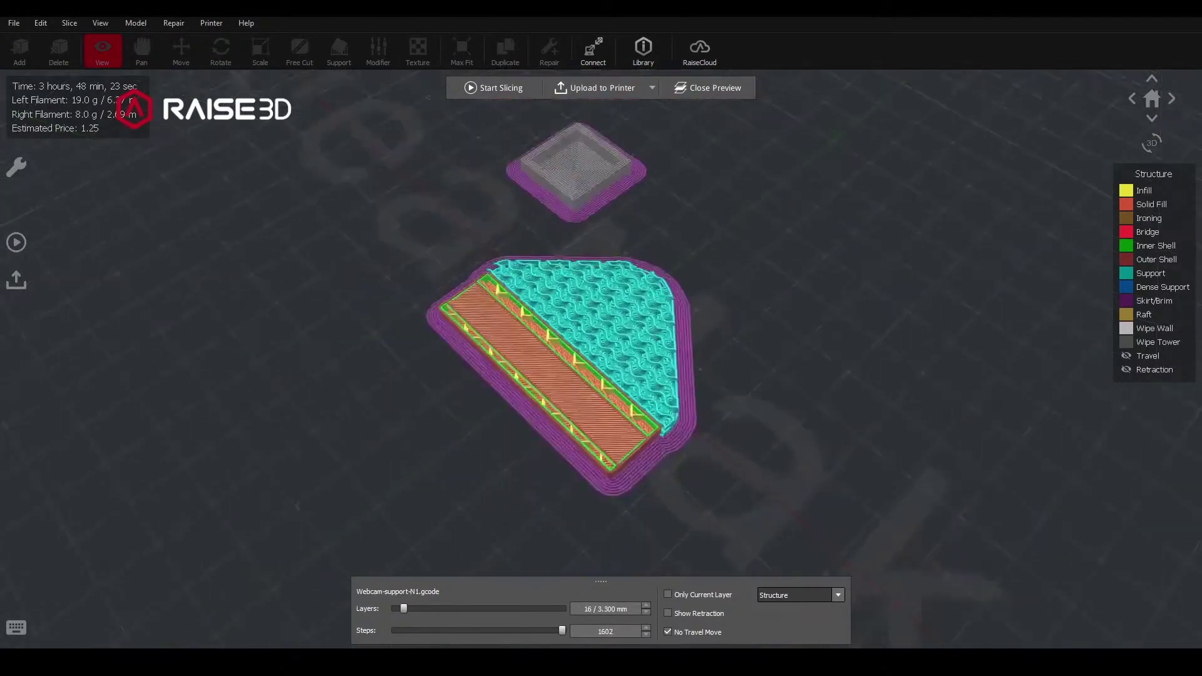
# Close the slice preview and delete the webcam support model from the build plate.
pyautogui.click(708, 87)
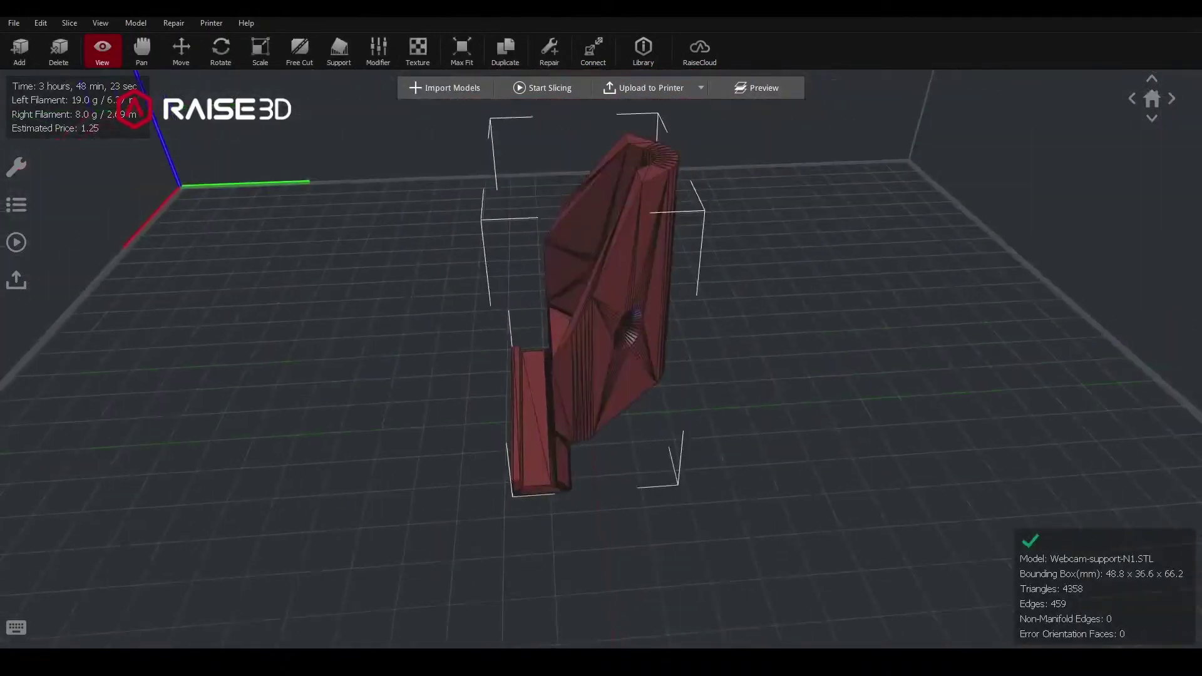
pyautogui.press('Delete')
pyautogui.press('Return')
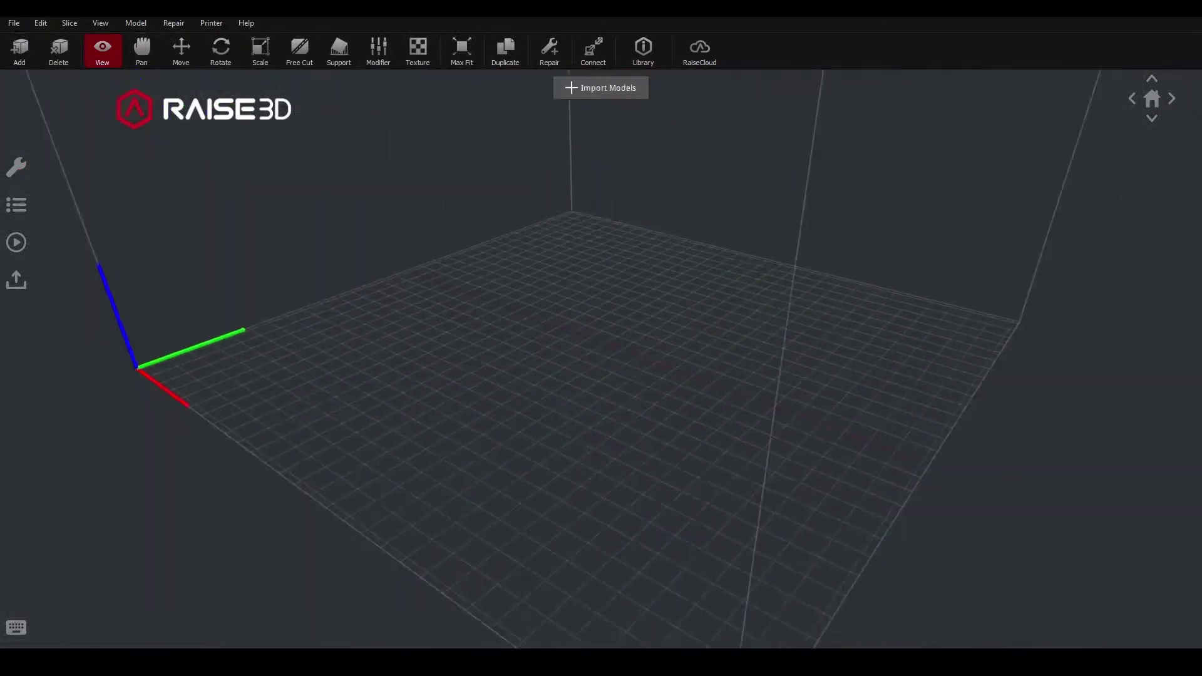
# Load the Pro2-FanDuct-Center.stl example model from the Pro2-Series STLs.
pyautogui.click(14, 23)
pyautogui.moveTo(57, 192)
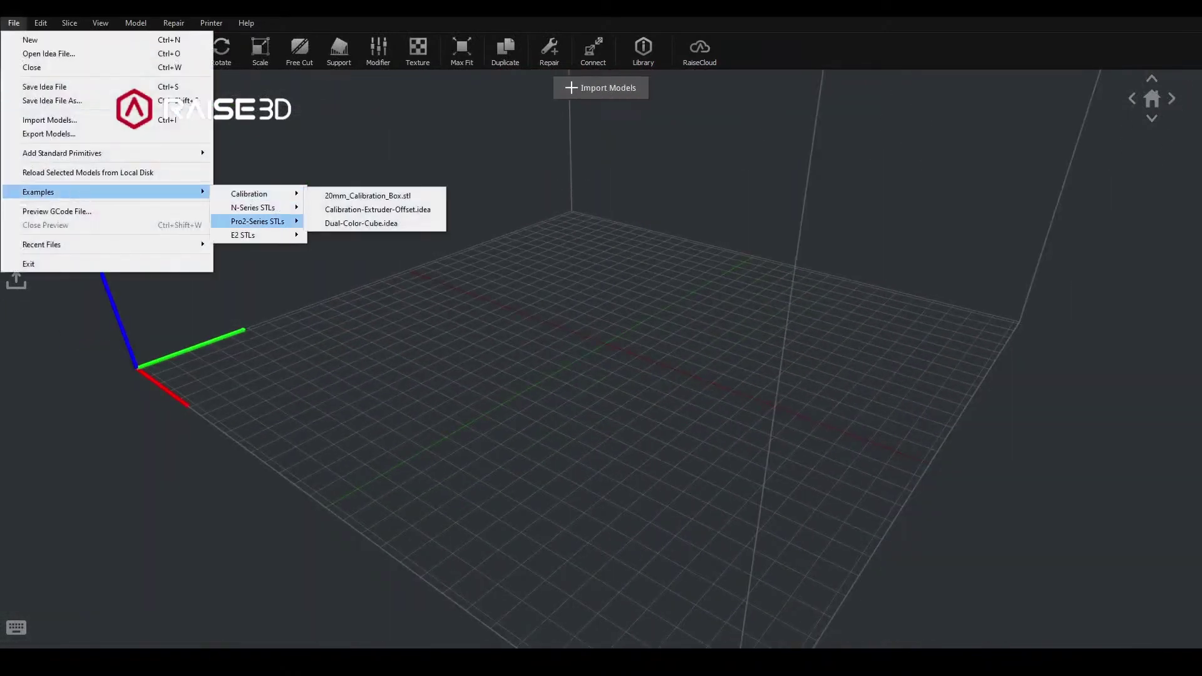
pyautogui.click(366, 260)
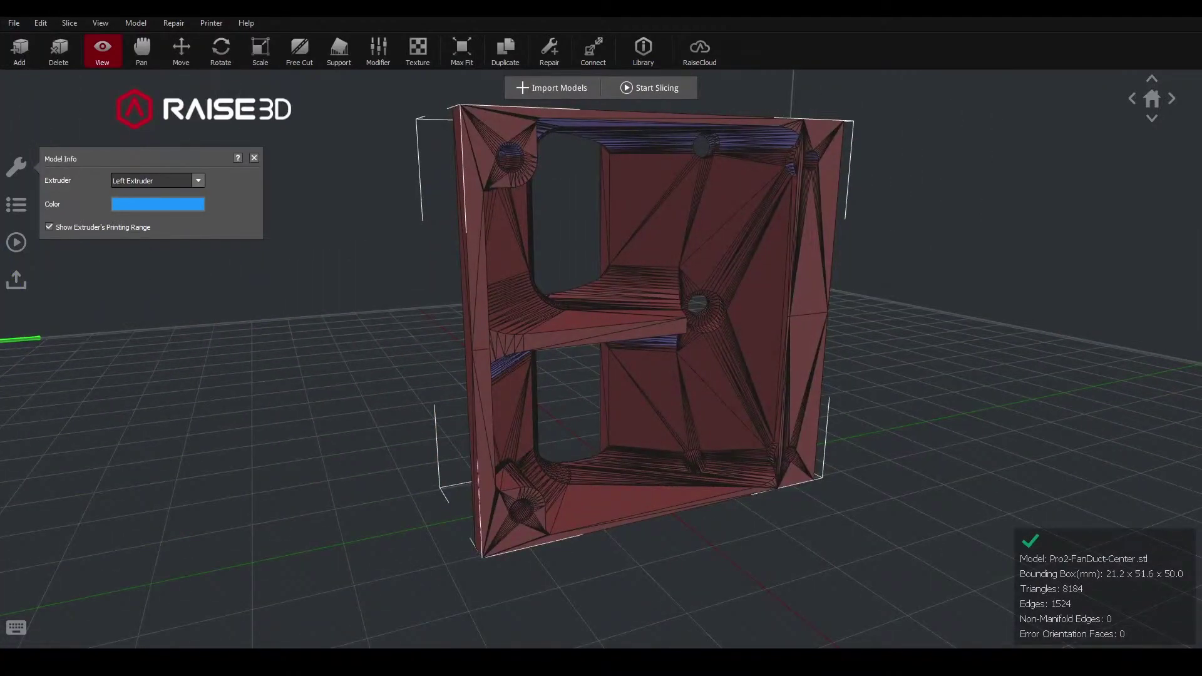
pyautogui.moveTo(601, 338); pyautogui.dragTo(638, 363)
pyautogui.scroll(-3, 601, 338)
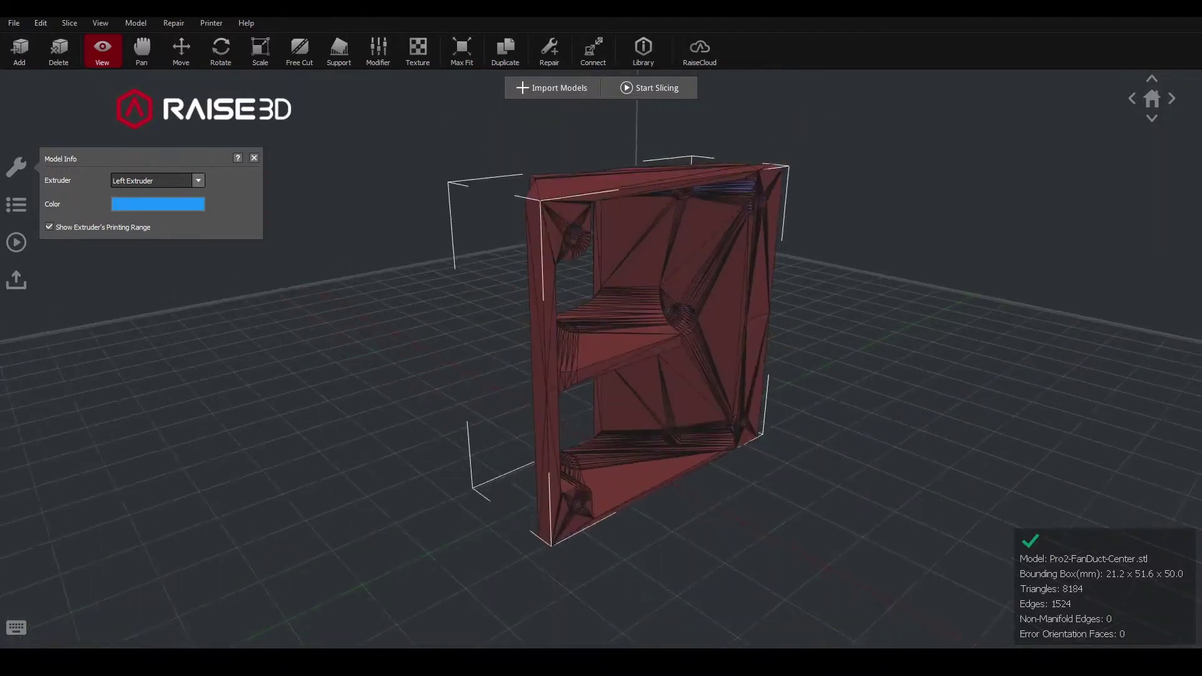
# Edit the Standard - Pro2 - PLA template and set its Support Extruder to Left Extruder.
pyautogui.click(649, 88)
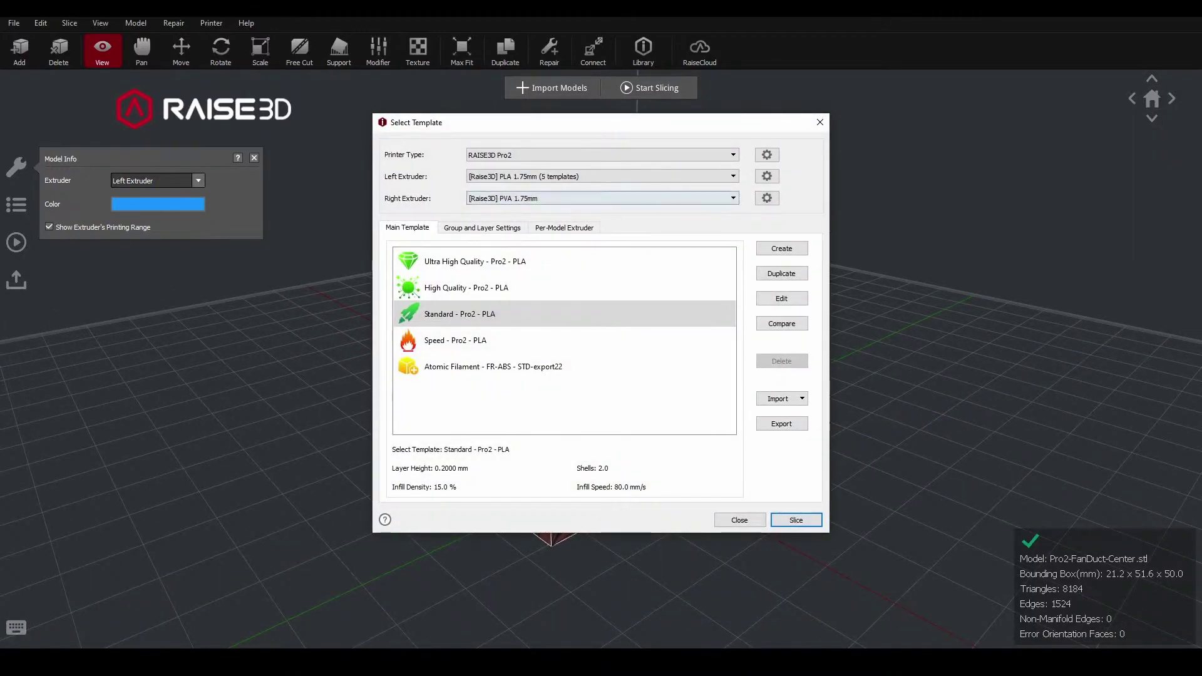
pyautogui.click(781, 299)
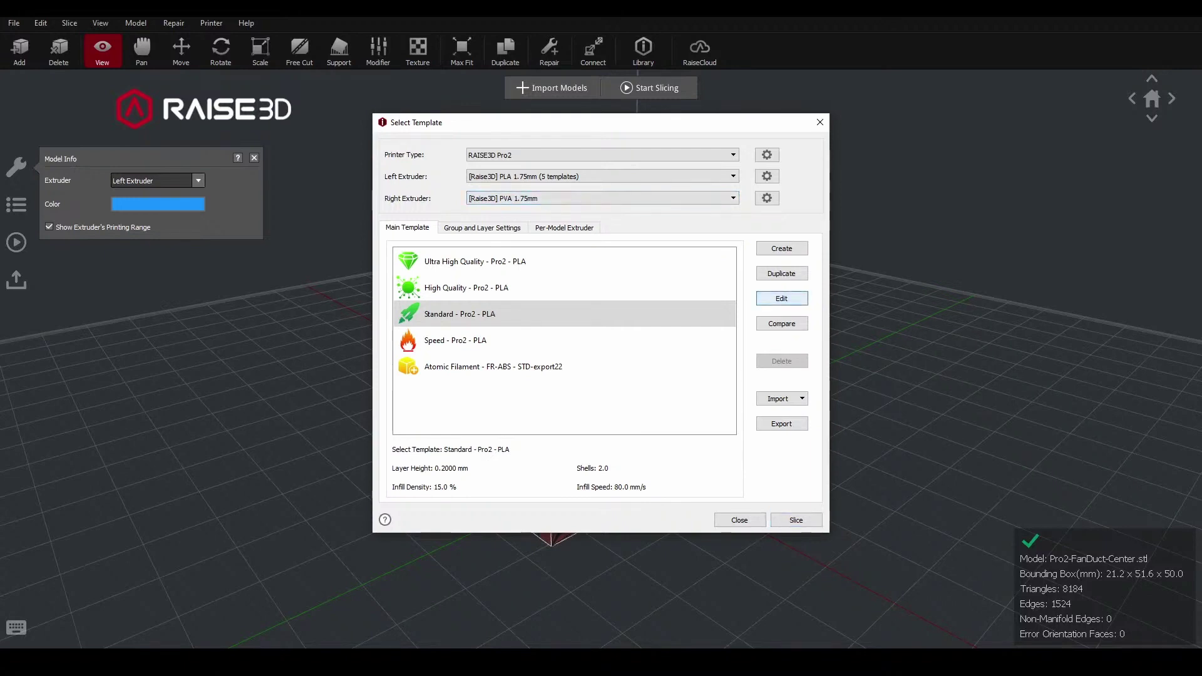
pyautogui.press('Return')
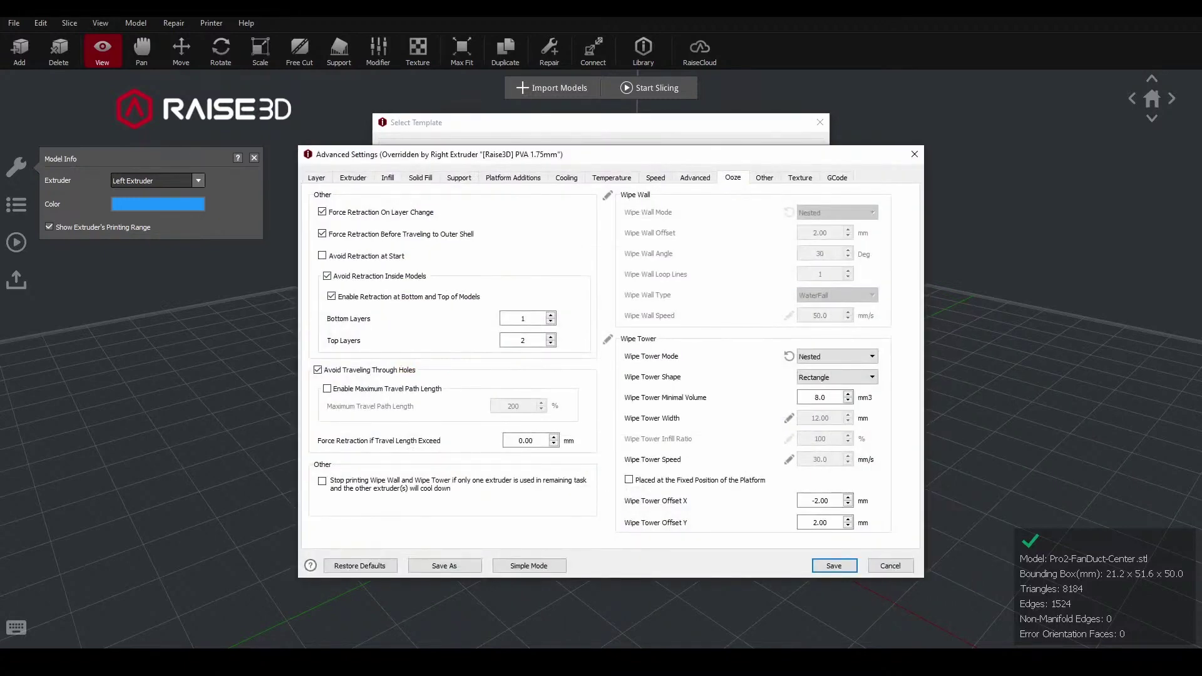
pyautogui.click(459, 178)
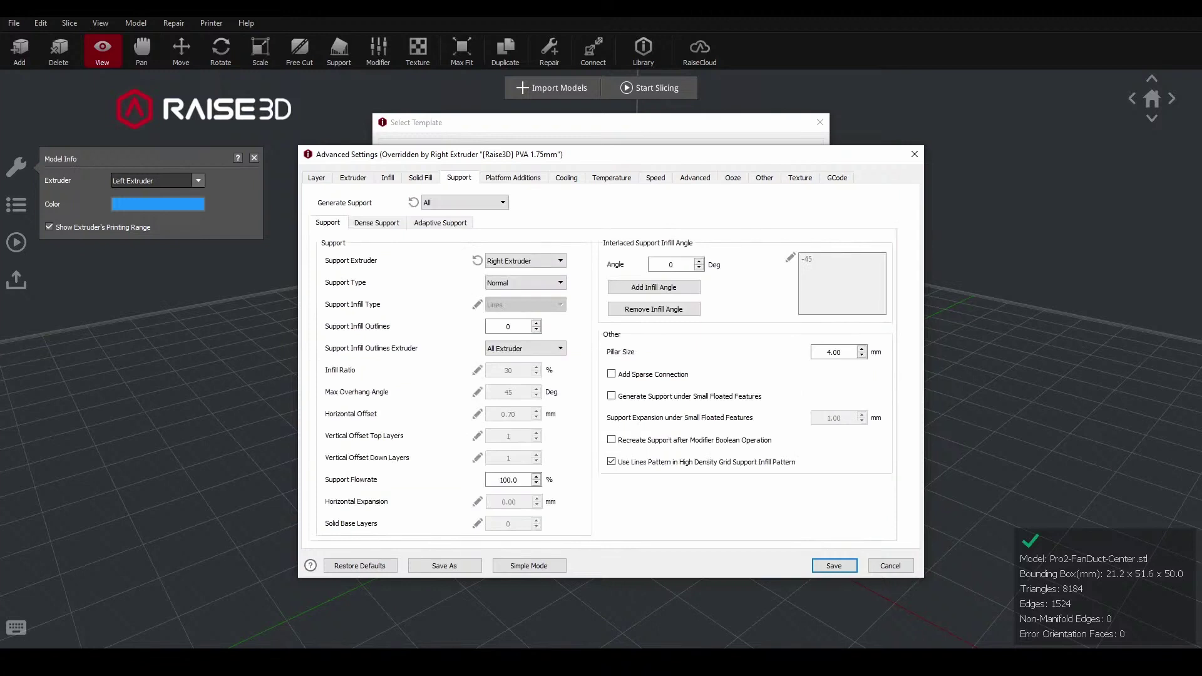
pyautogui.click(526, 261)
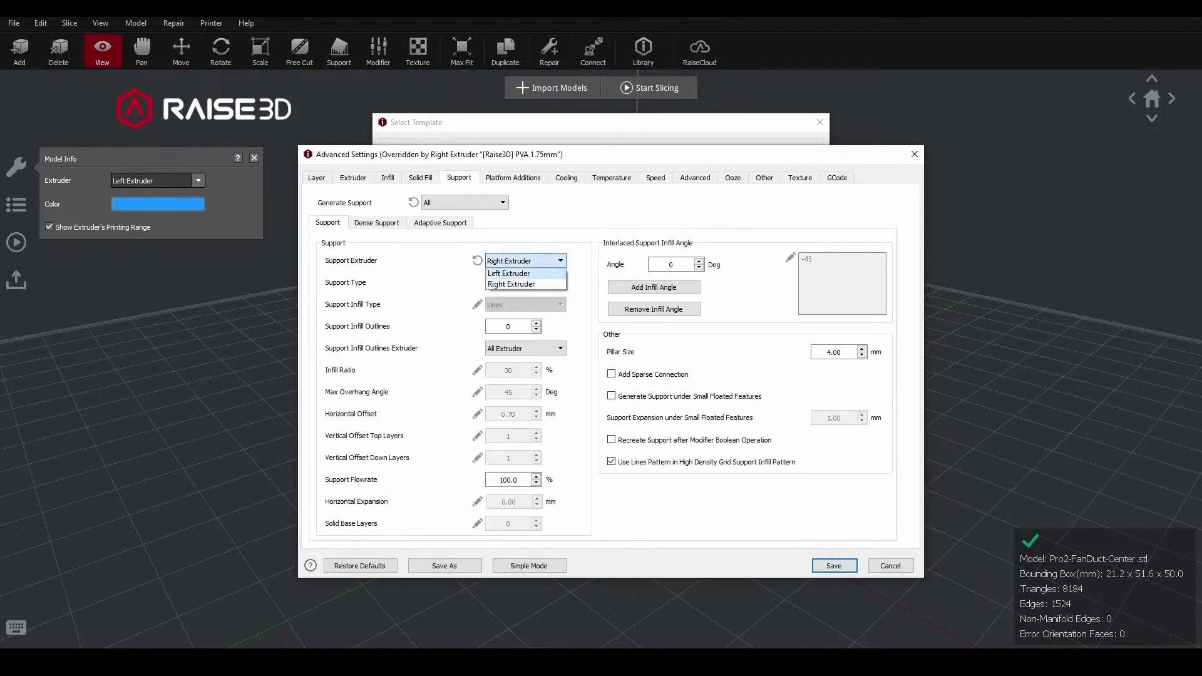
pyautogui.click(510, 273)
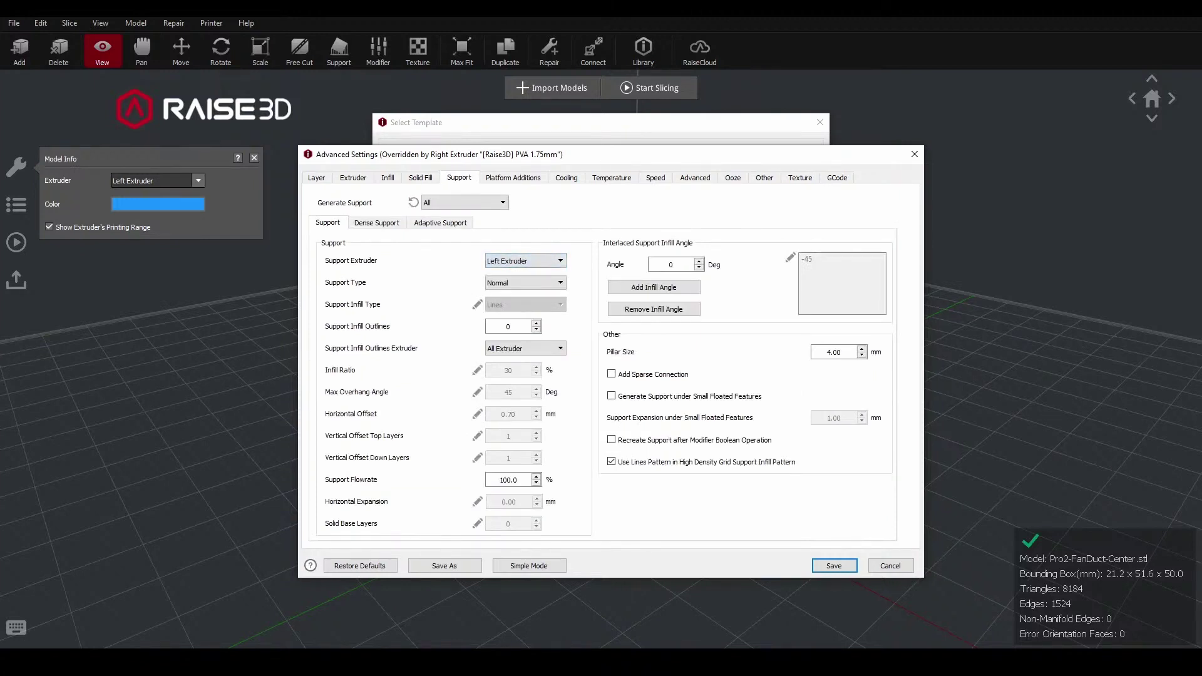
# Review the dense support settings and set Support Horizontal Offset to 0.30 mm in the PVA 1.75mm filament overrides.
pyautogui.click(376, 223)
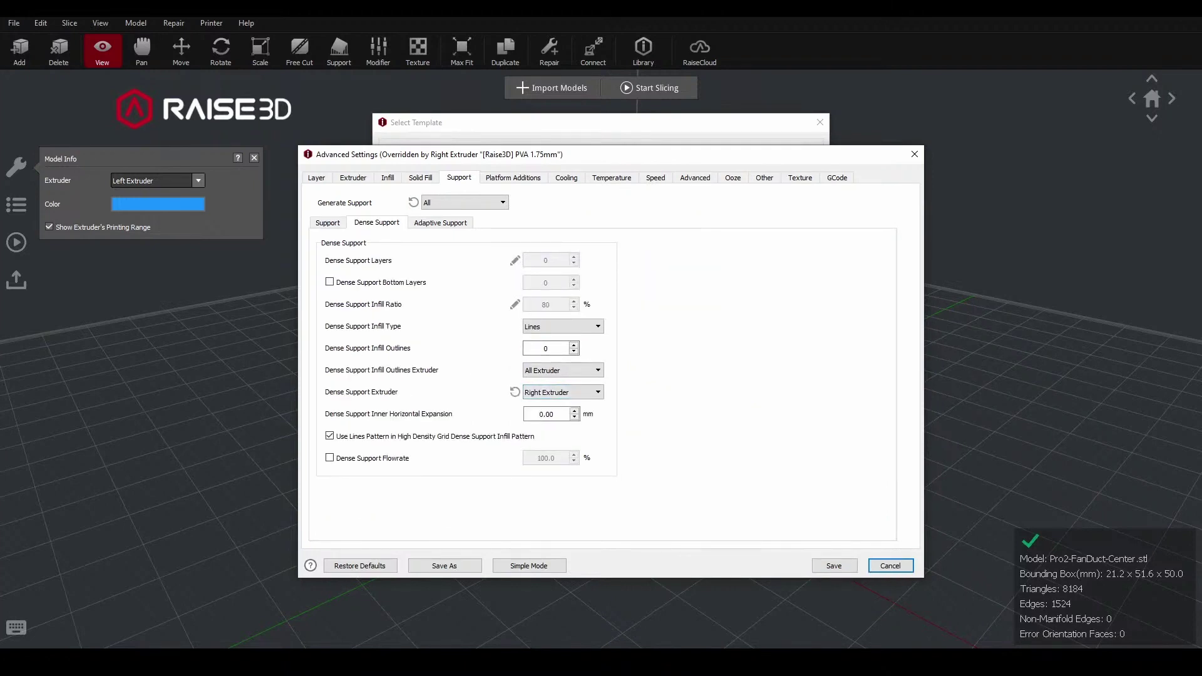
pyautogui.click(514, 260)
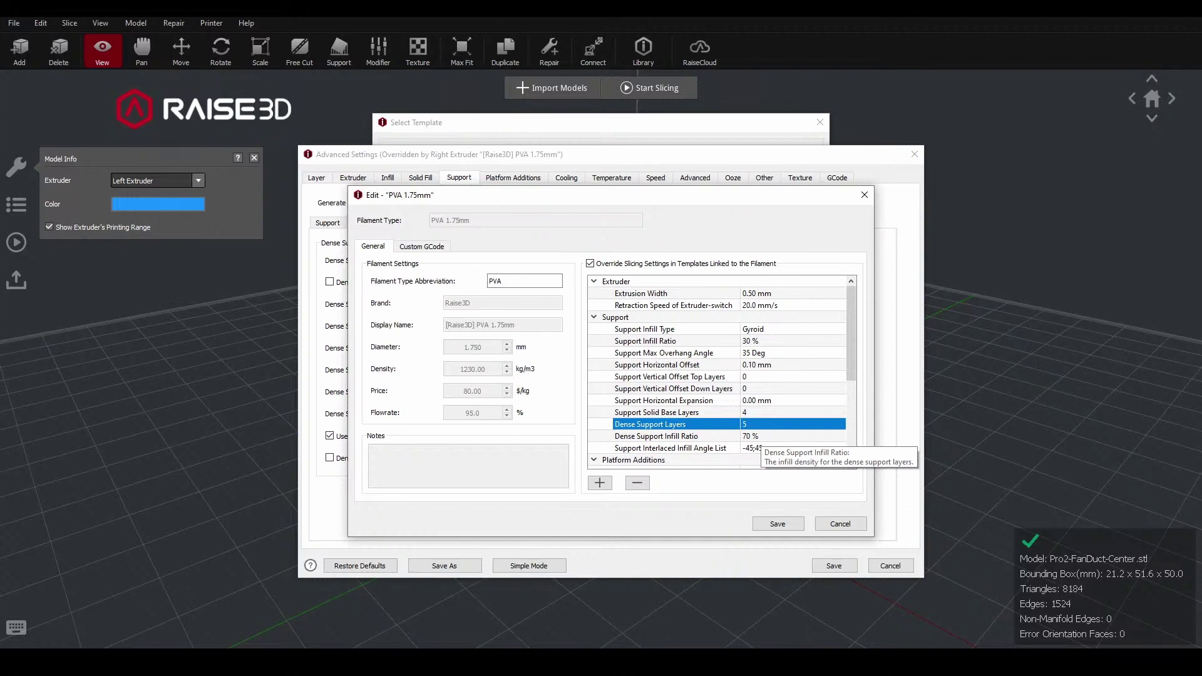
pyautogui.doubleClick(759, 365)
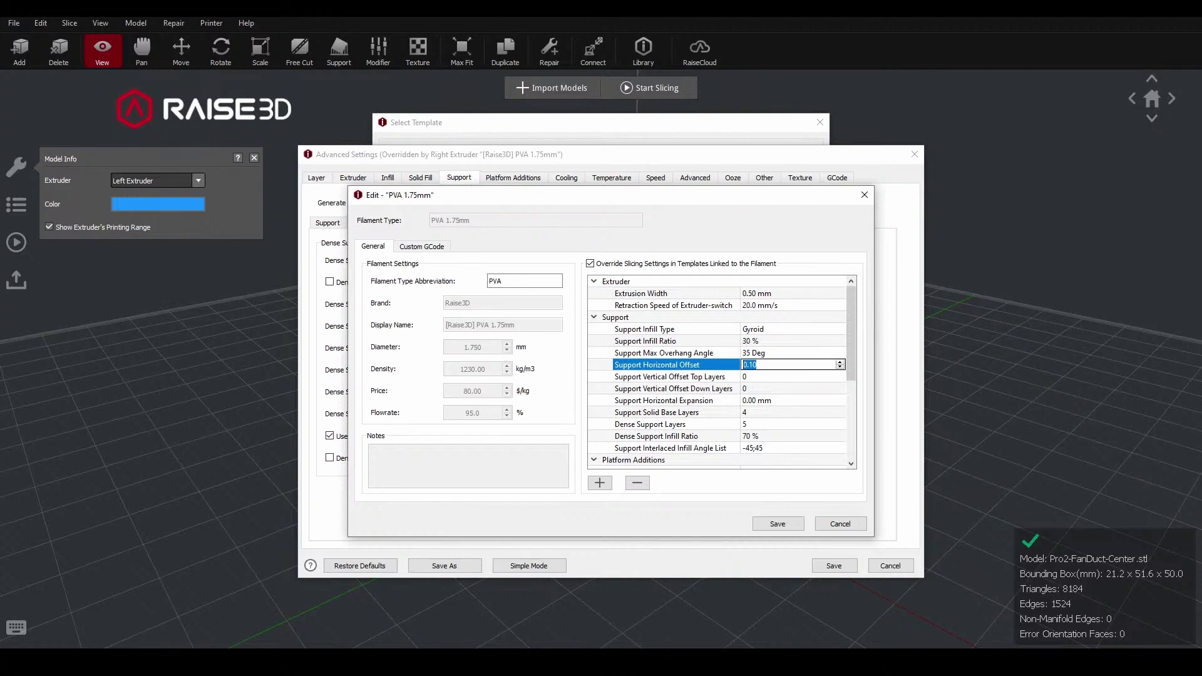
pyautogui.press('BackSpace')
pyautogui.press('Return')
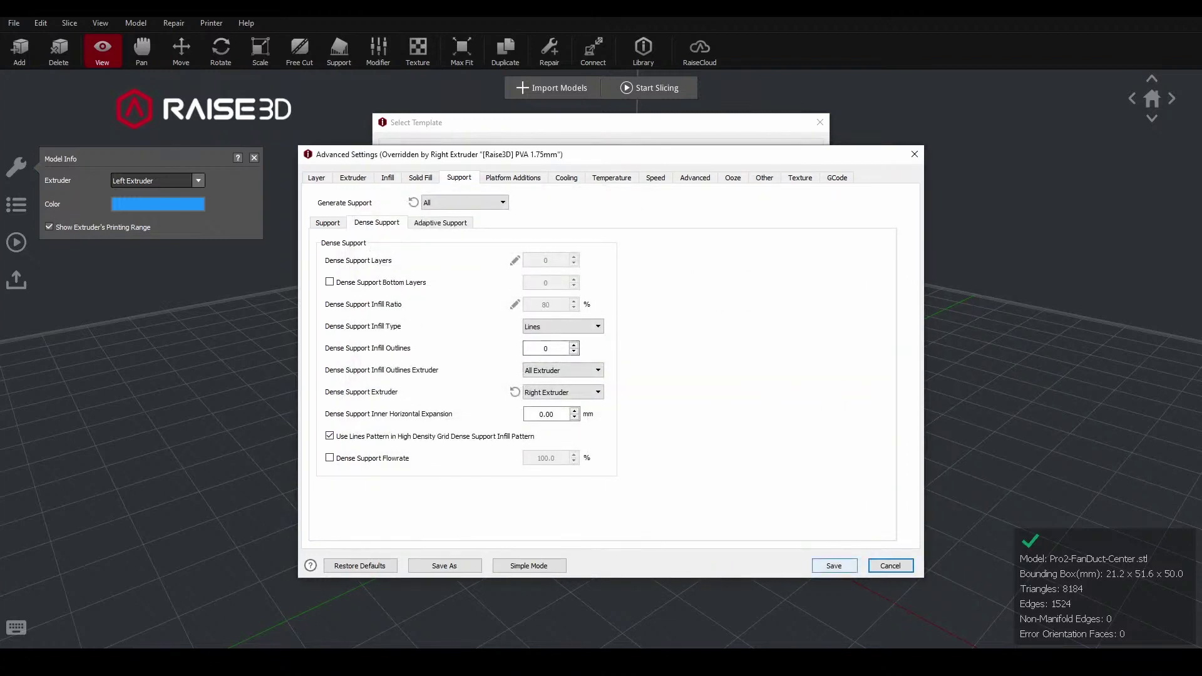
# Save the edited template and slice the fan duct model for preview.
pyautogui.click(890, 565)
pyautogui.click(796, 519)
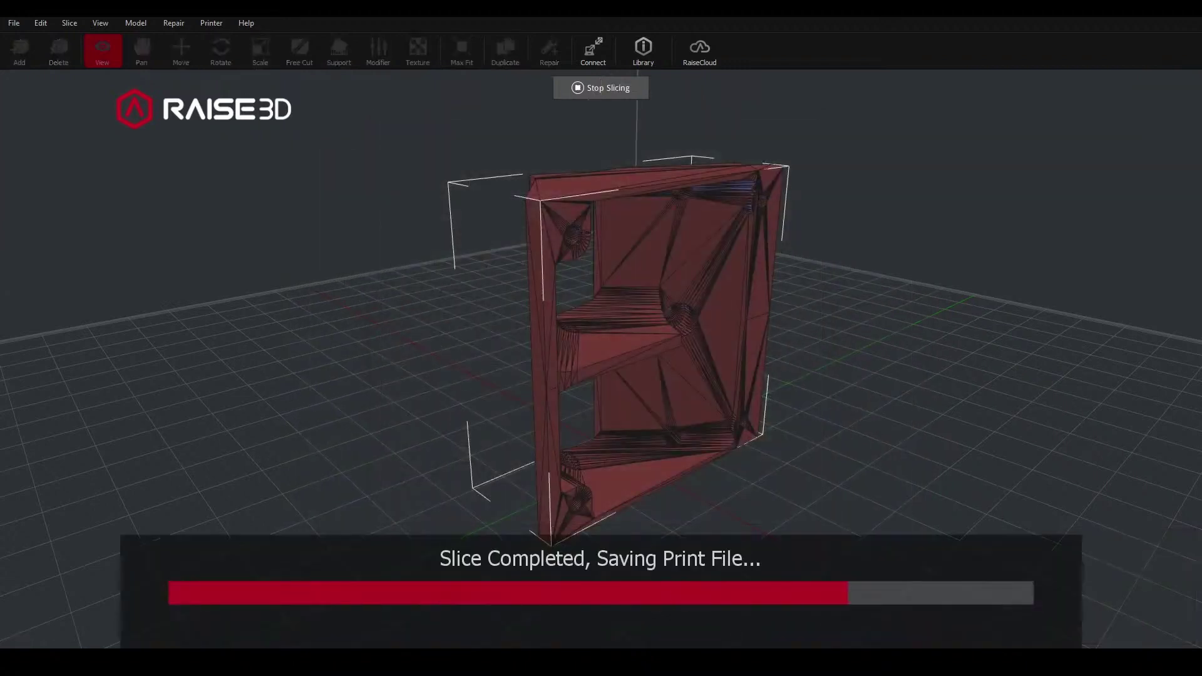
pyautogui.click(473, 401)
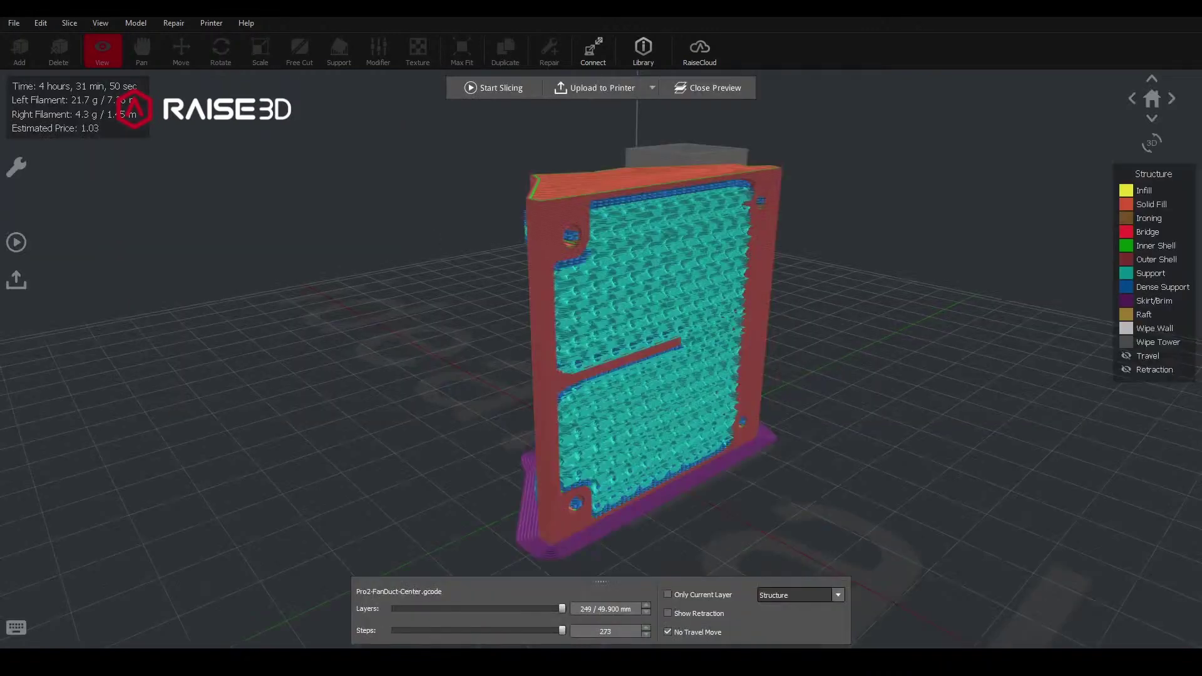
# Color the fan duct preview by Extruder Color and examine the dense support layers against the regular support up close.
pyautogui.scroll(1, 600, 356)
pyautogui.moveTo(663, 357)
pyautogui.mouseDown()
pyautogui.moveTo(557, 330)
pyautogui.moveTo(654, 356)
pyautogui.mouseUp()
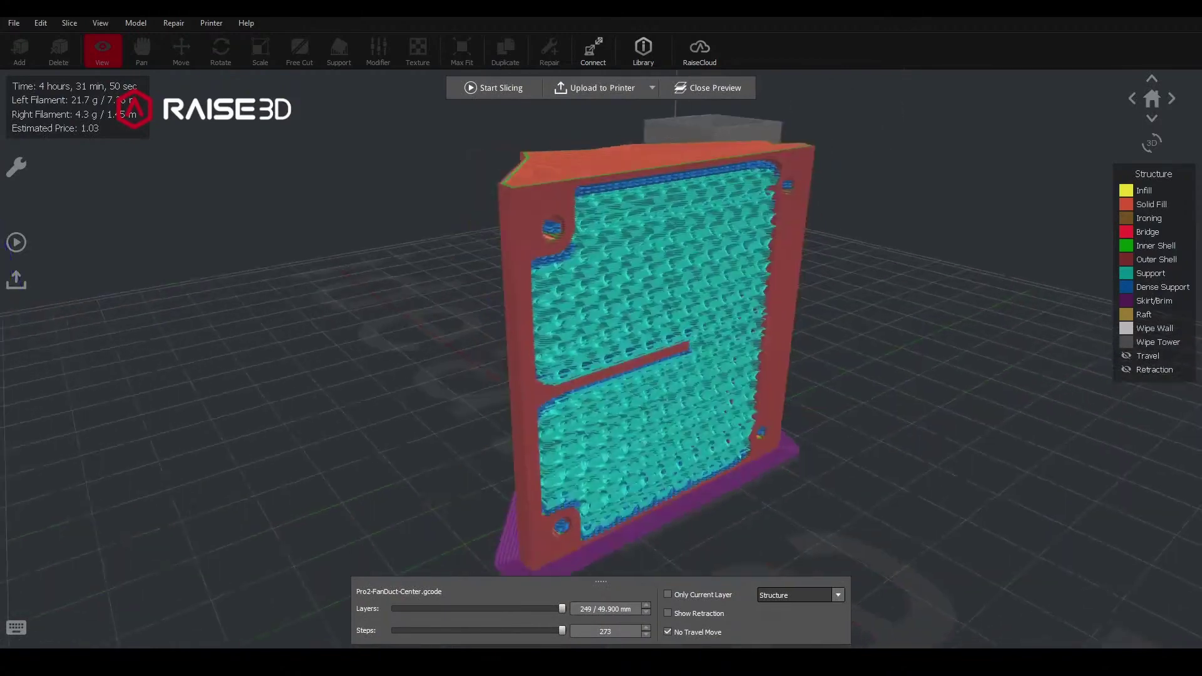
pyautogui.click(837, 595)
pyautogui.click(789, 608)
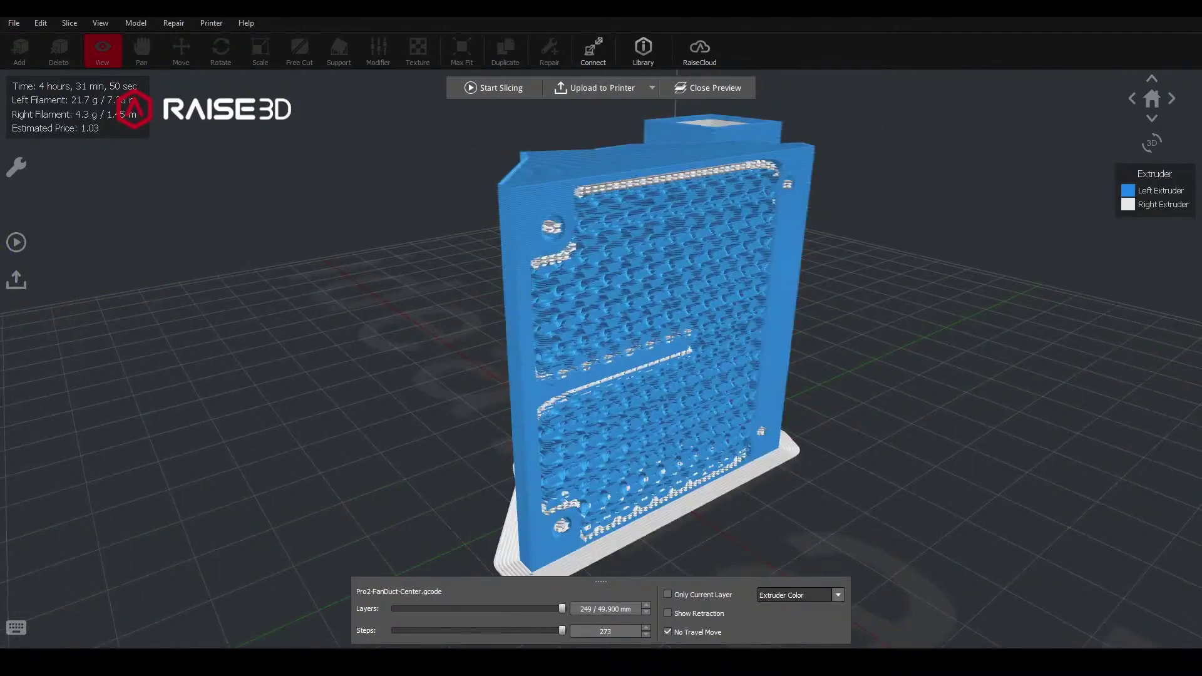
pyautogui.scroll(2, 626, 357)
pyautogui.moveTo(638, 363)
pyautogui.mouseDown()
pyautogui.moveTo(570, 335)
pyautogui.moveTo(632, 351)
pyautogui.mouseUp()
pyautogui.scroll(3, 616, 369)
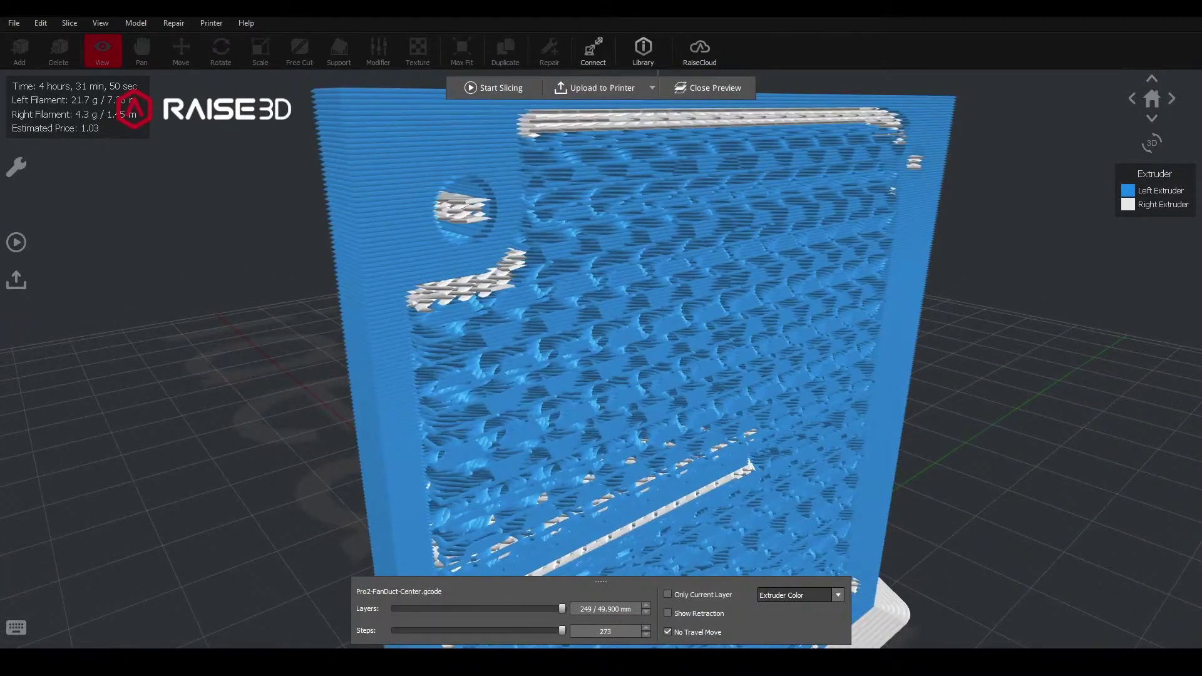
# Review the right extruder's PVA 1.75mm filament settings, including the support overrides, and close them without changes.
pyautogui.click(494, 87)
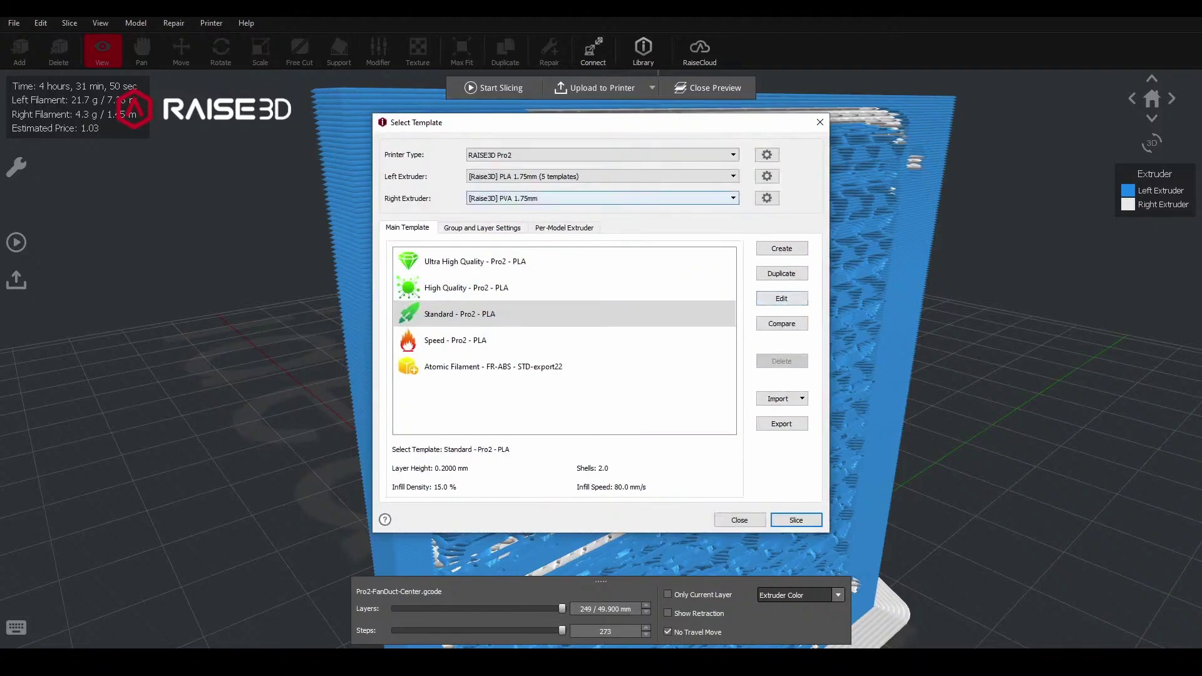
pyautogui.click(766, 198)
pyautogui.scroll(-1, 713, 313)
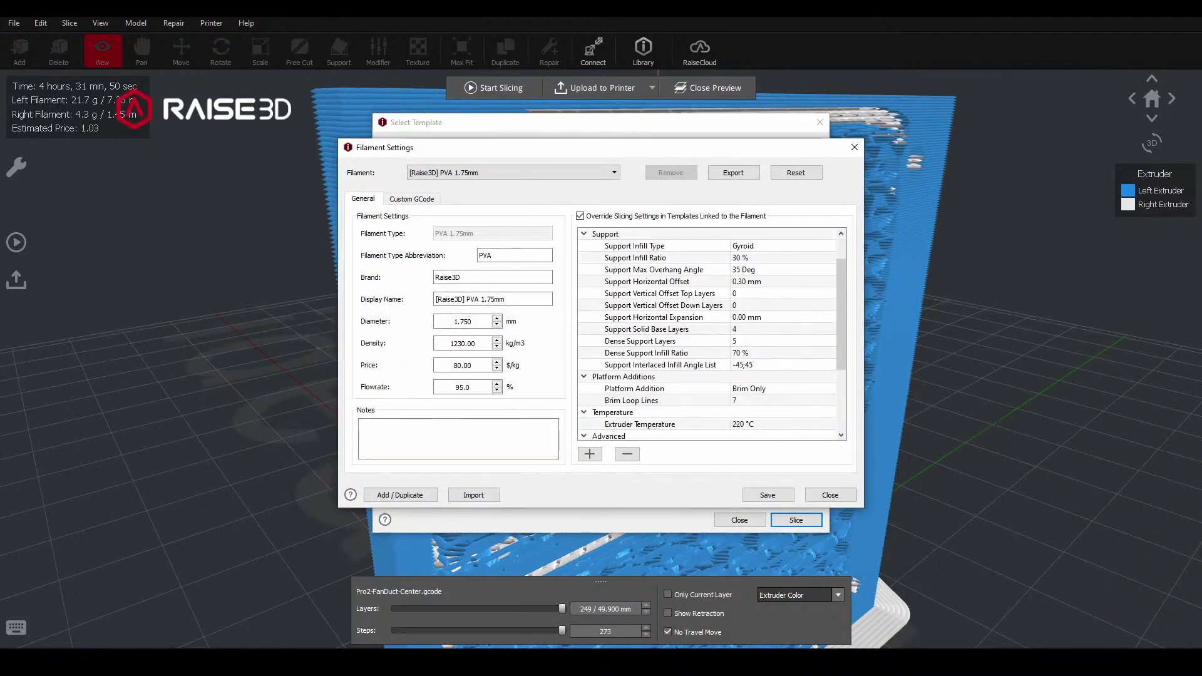
pyautogui.scroll(1, 714, 313)
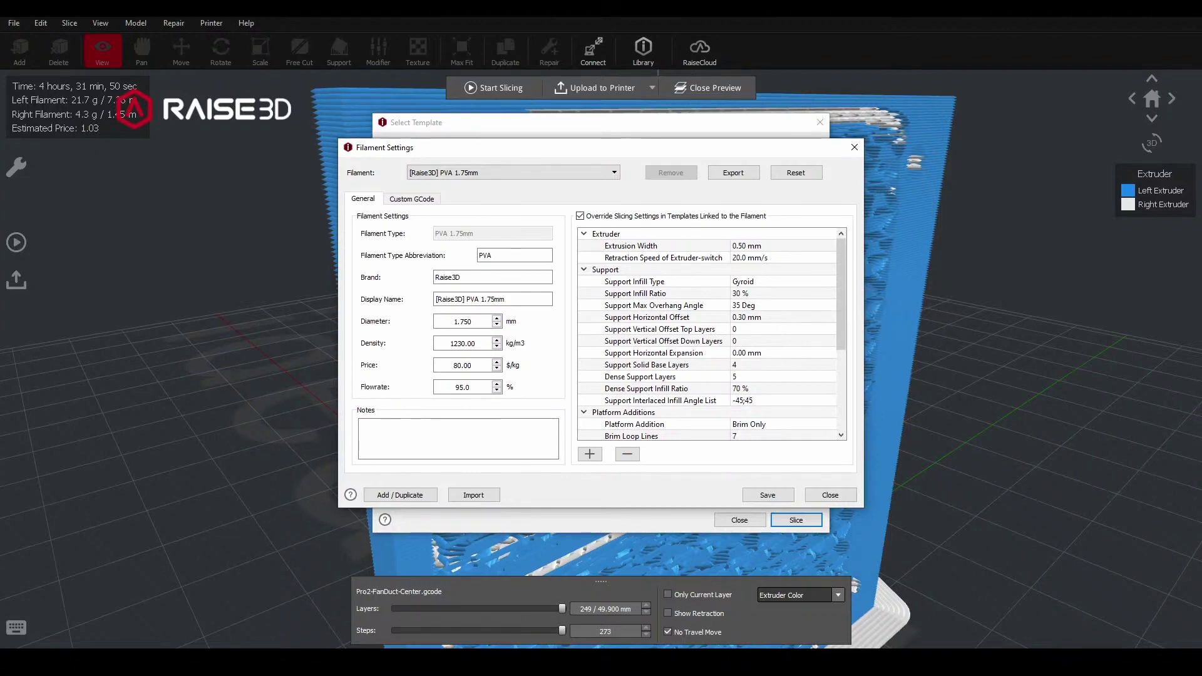
pyautogui.click(854, 147)
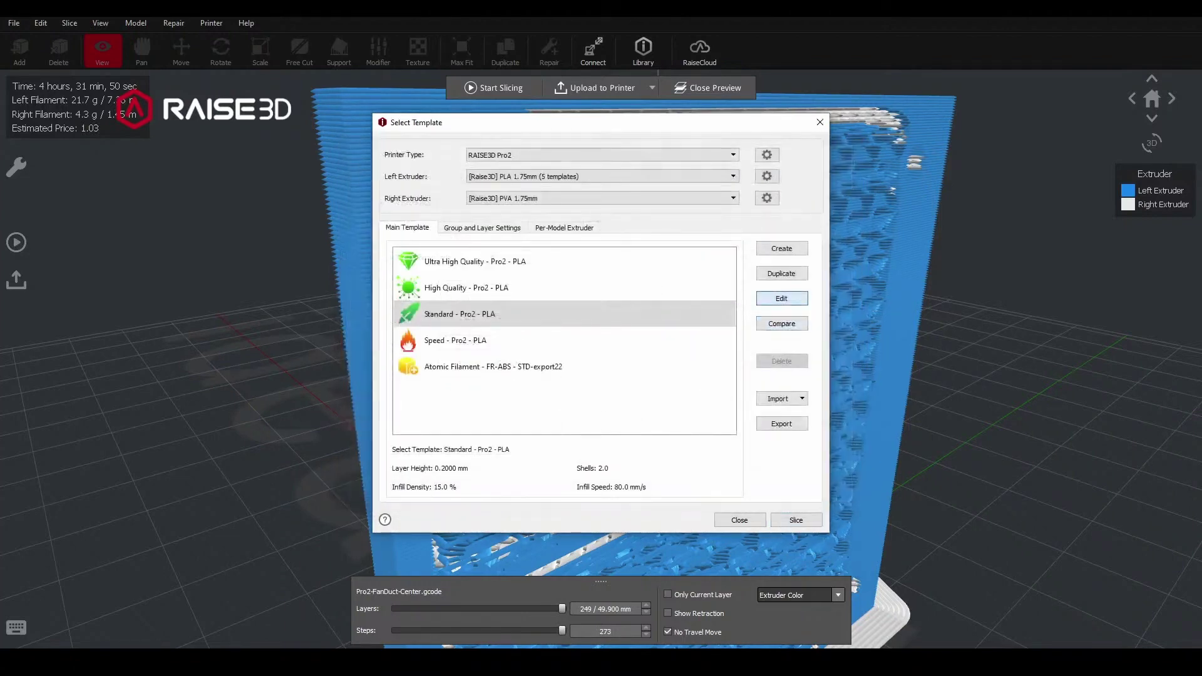
# Review the dense support settings of the Standard - Pro2 - PLA template and close them without changes.
pyautogui.click(781, 299)
pyautogui.click(376, 223)
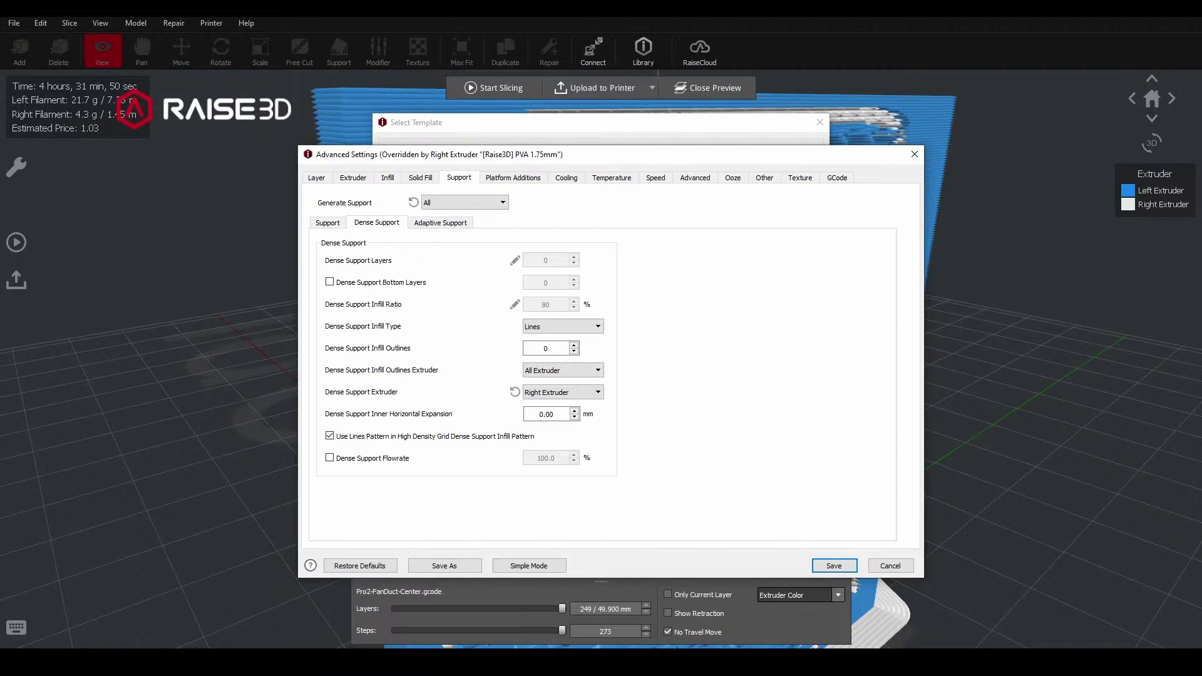
pyautogui.click(914, 154)
pyautogui.click(819, 123)
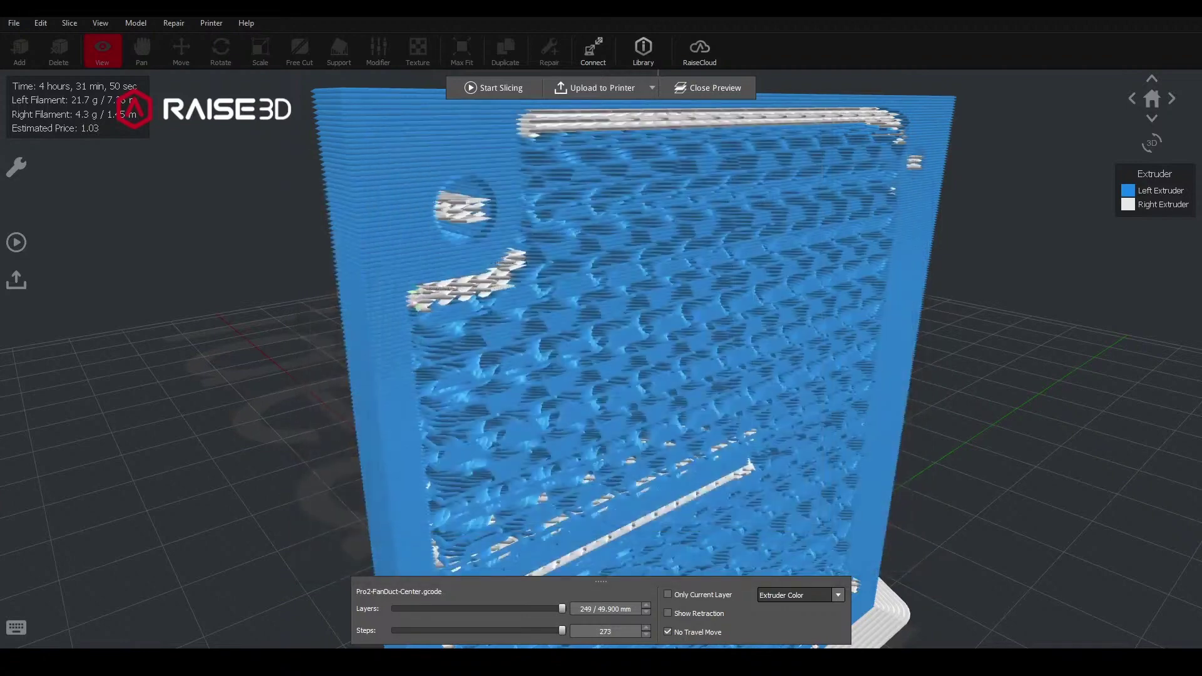
# Close the fan duct slice preview and delete the fan duct model from the build plate.
pyautogui.scroll(-6, 601, 351)
pyautogui.moveTo(563, 350); pyautogui.dragTo(770, 351)
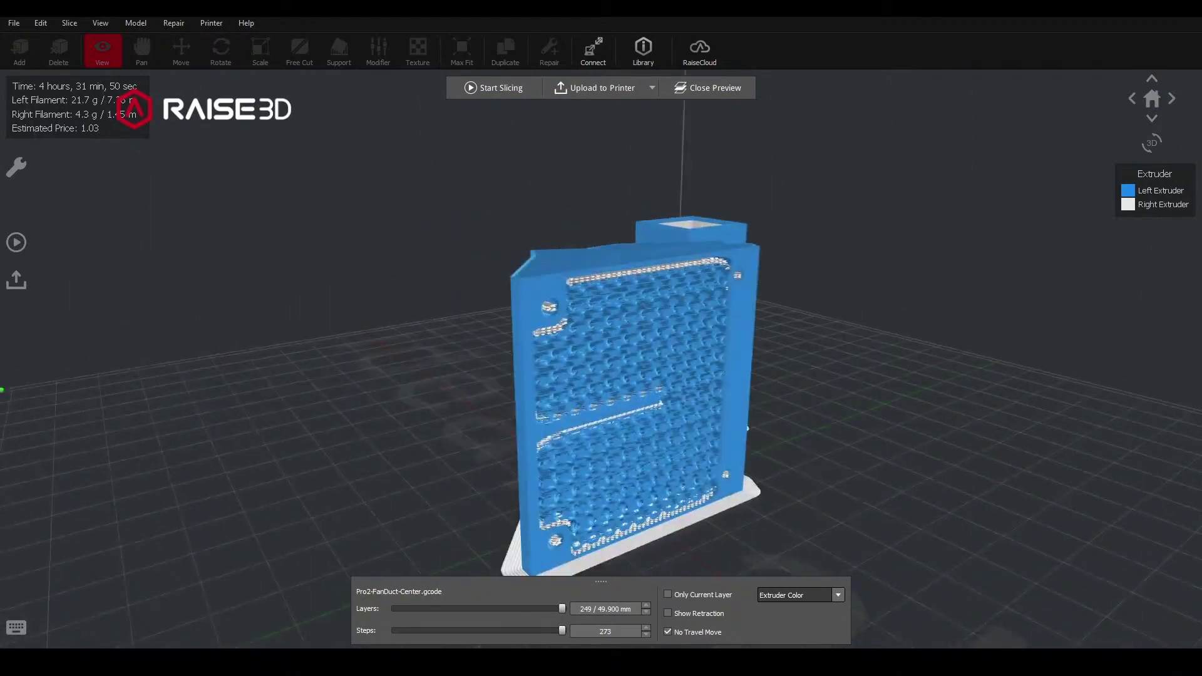
pyautogui.click(707, 88)
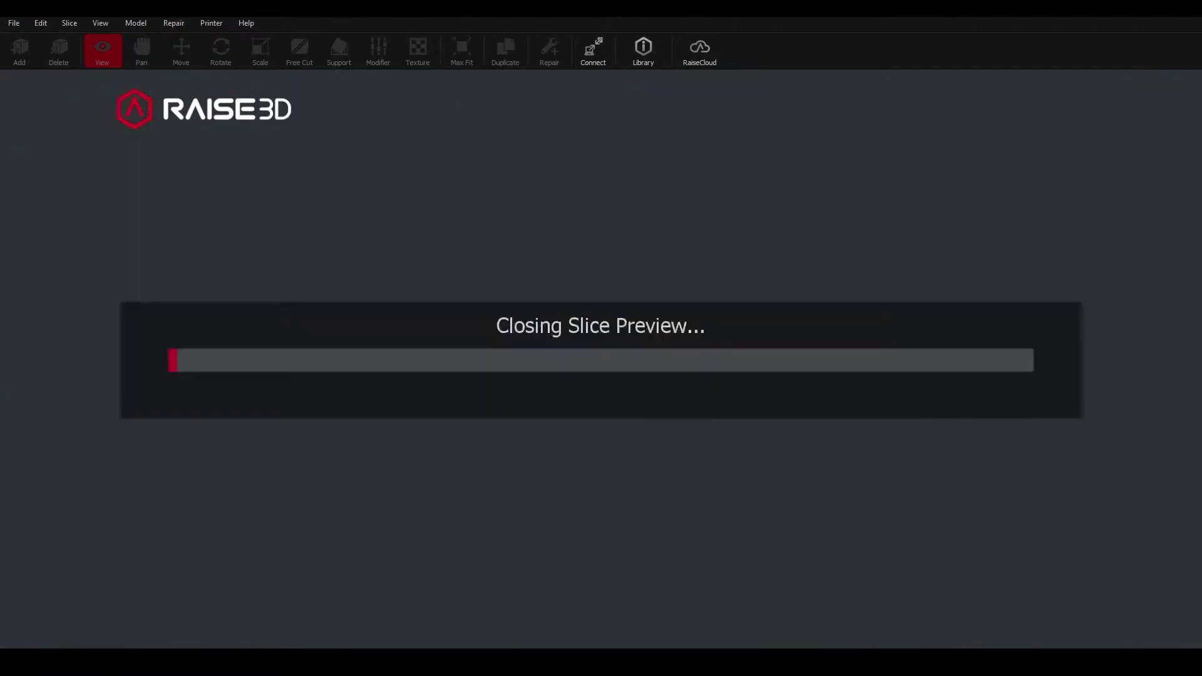
pyautogui.press('Delete')
pyautogui.press('Return')
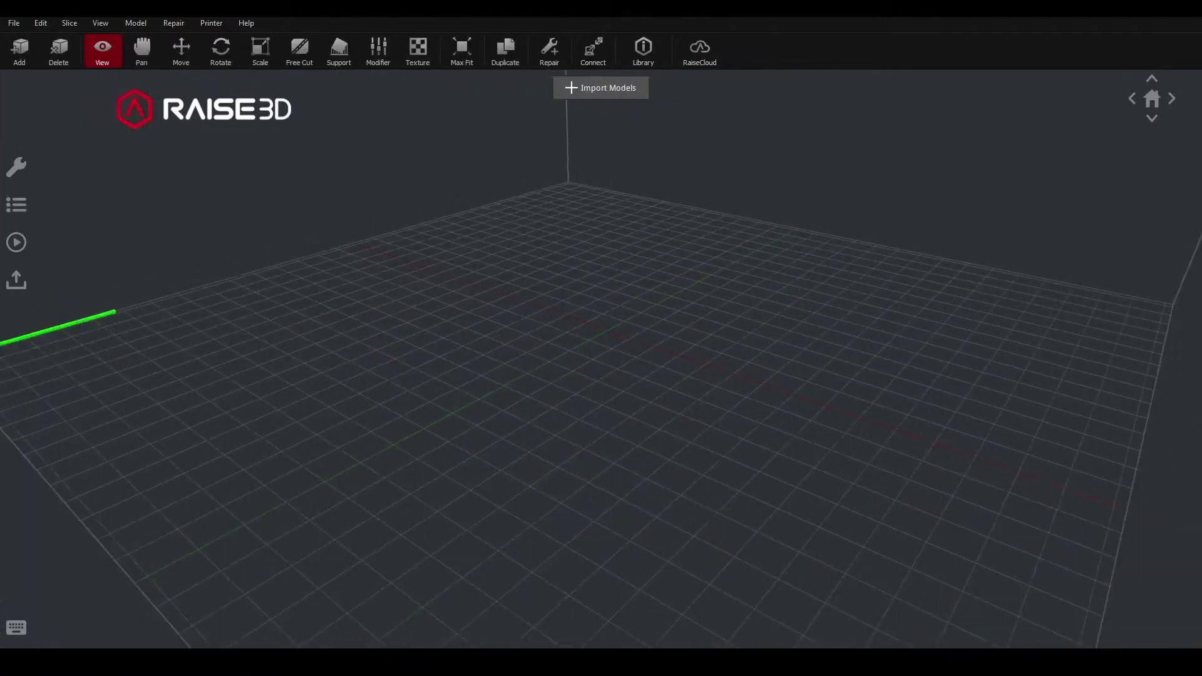
# Load the example model Pro2-Camera-CoverTop.stl from the Pro2-Series STLs.
pyautogui.click(14, 22)
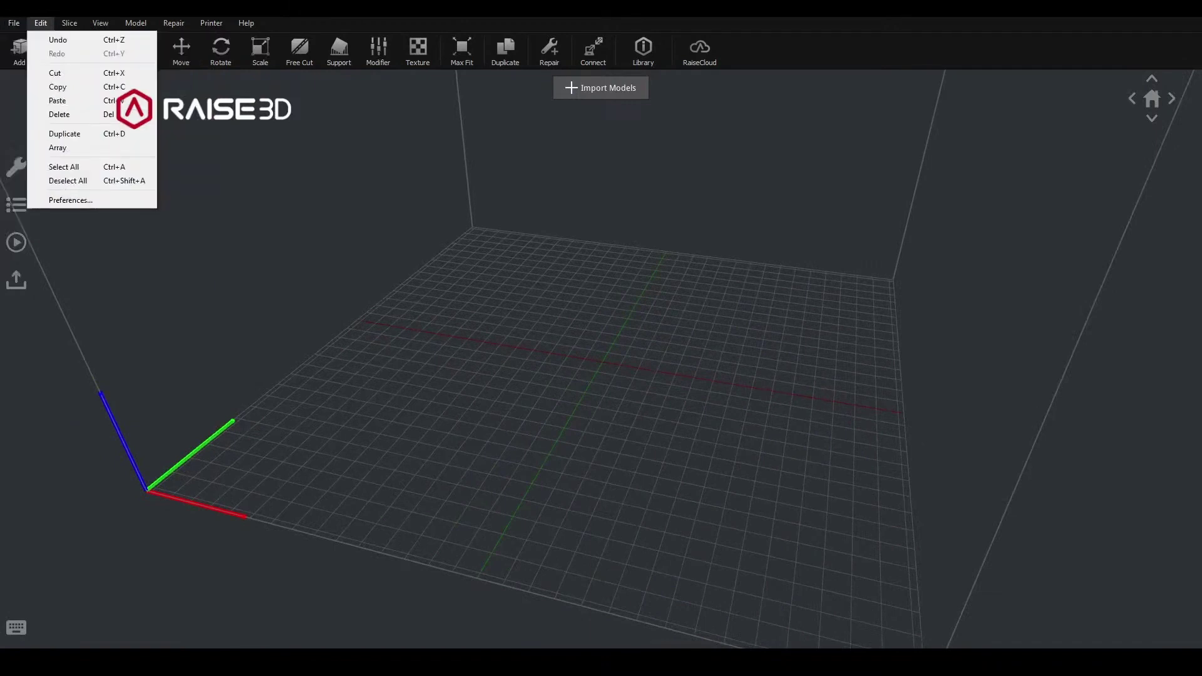
pyautogui.moveTo(56, 192)
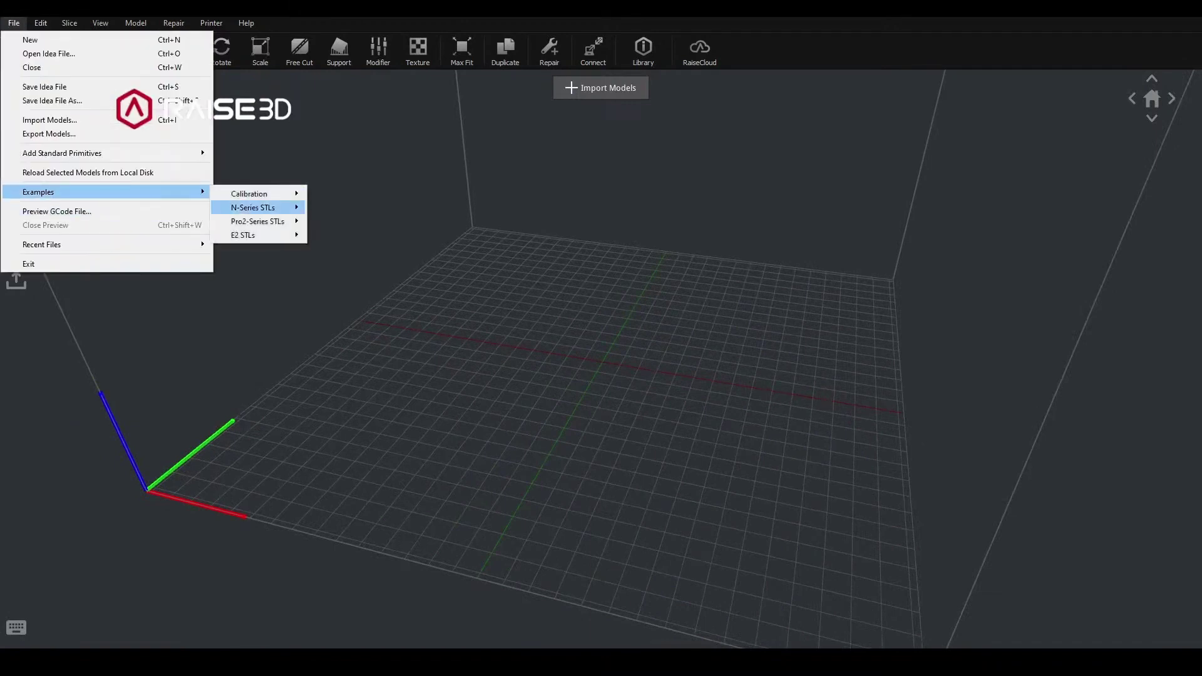
pyautogui.moveTo(253, 207)
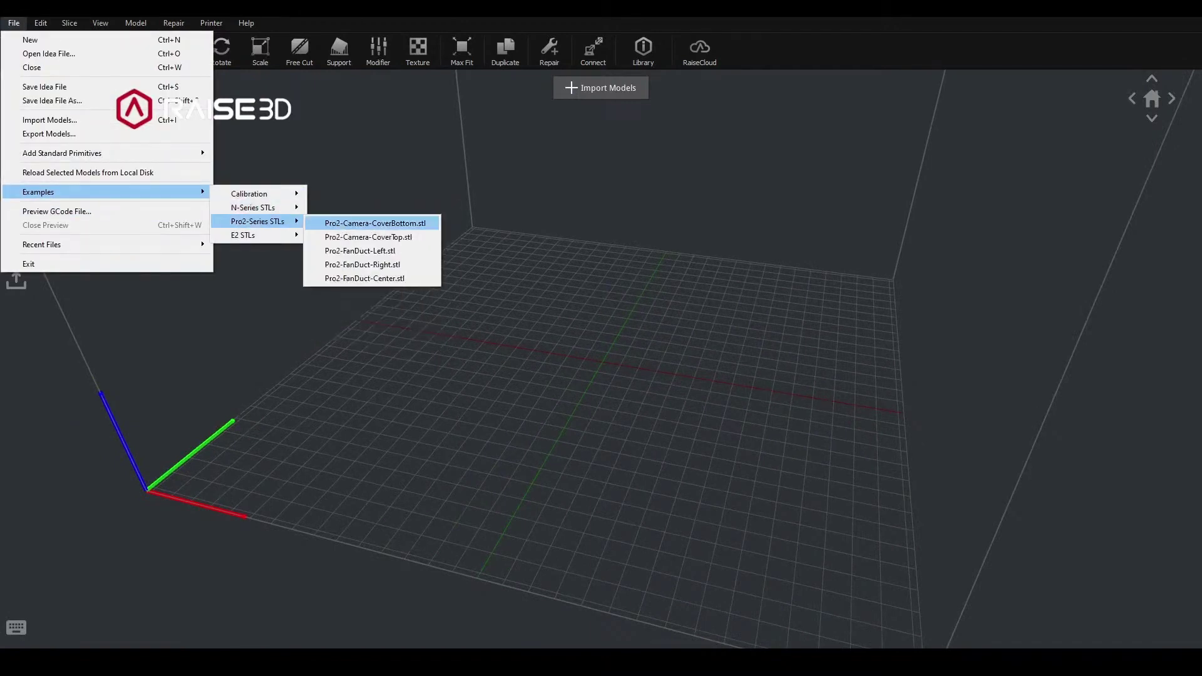
pyautogui.press('Up')
pyautogui.press('Up')
pyautogui.press('Up')
pyautogui.press('Up')
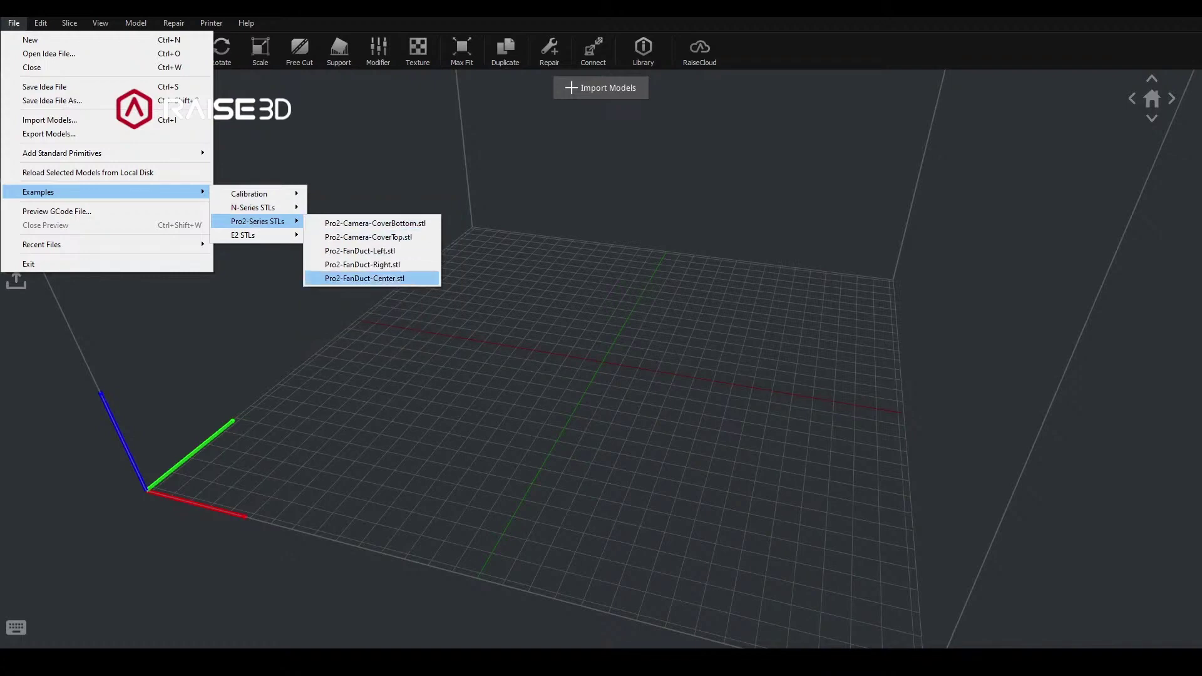
pyautogui.press('Return')
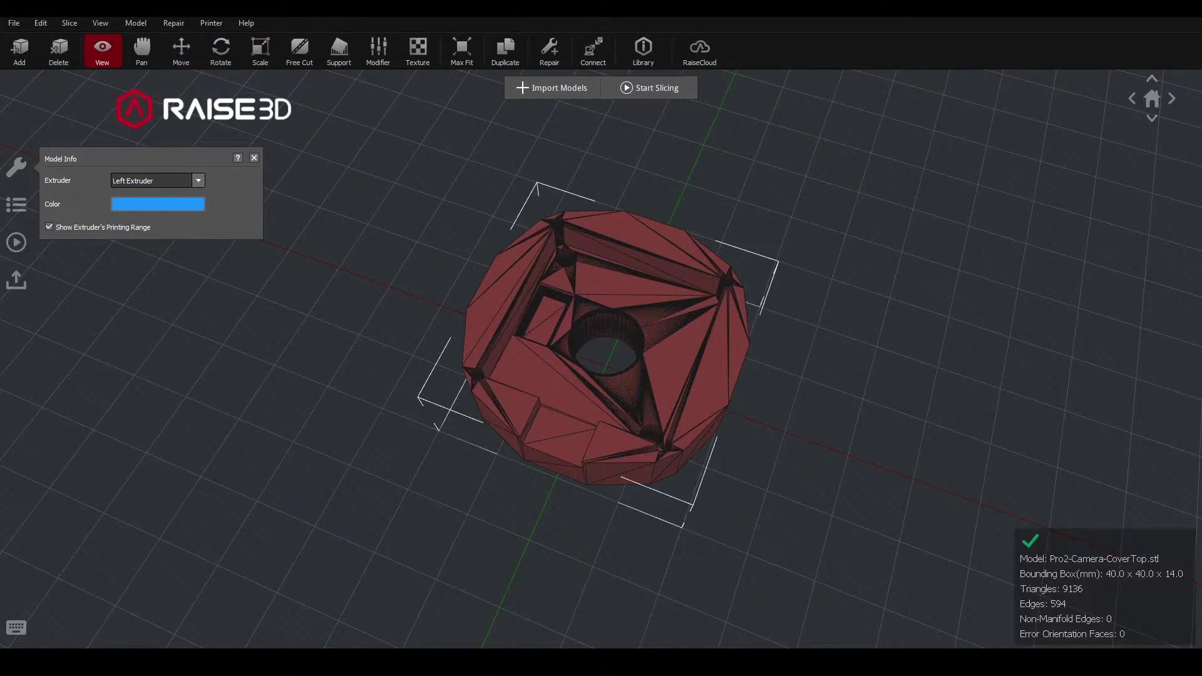
# Choose [Polymaker] PolyFlex TPU95 1.75mm for the left extruder and check the support settings of the Standard - Pro2 - PolyFlex template.
pyautogui.click(649, 88)
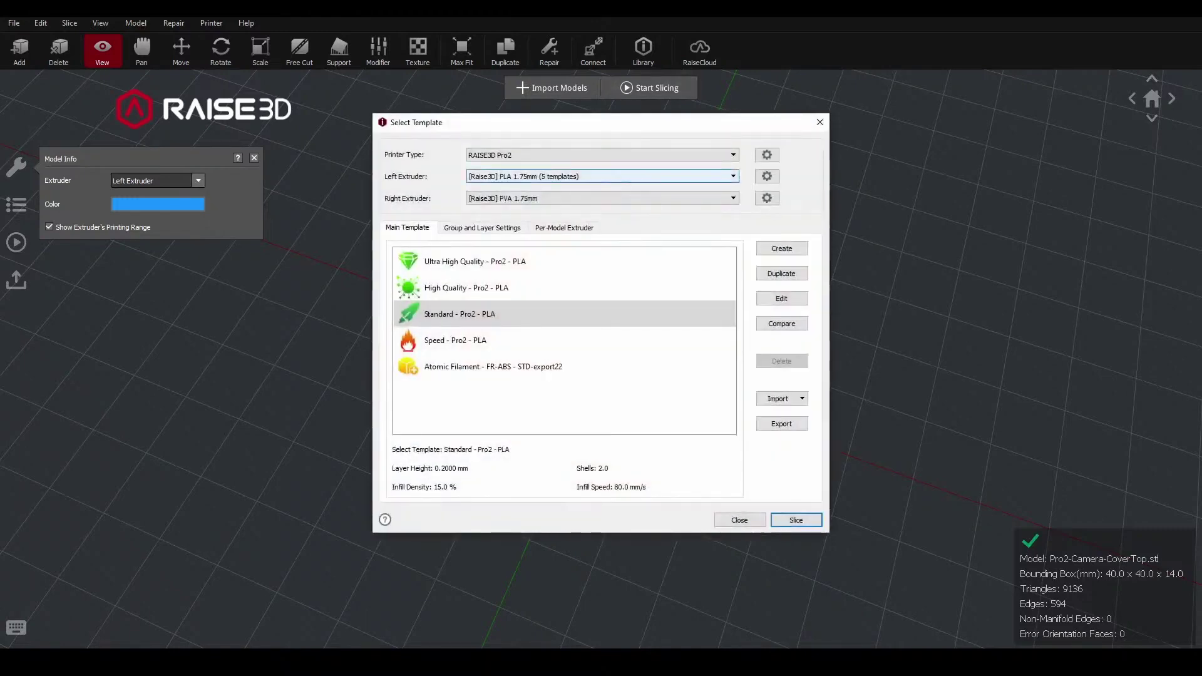
pyautogui.click(602, 176)
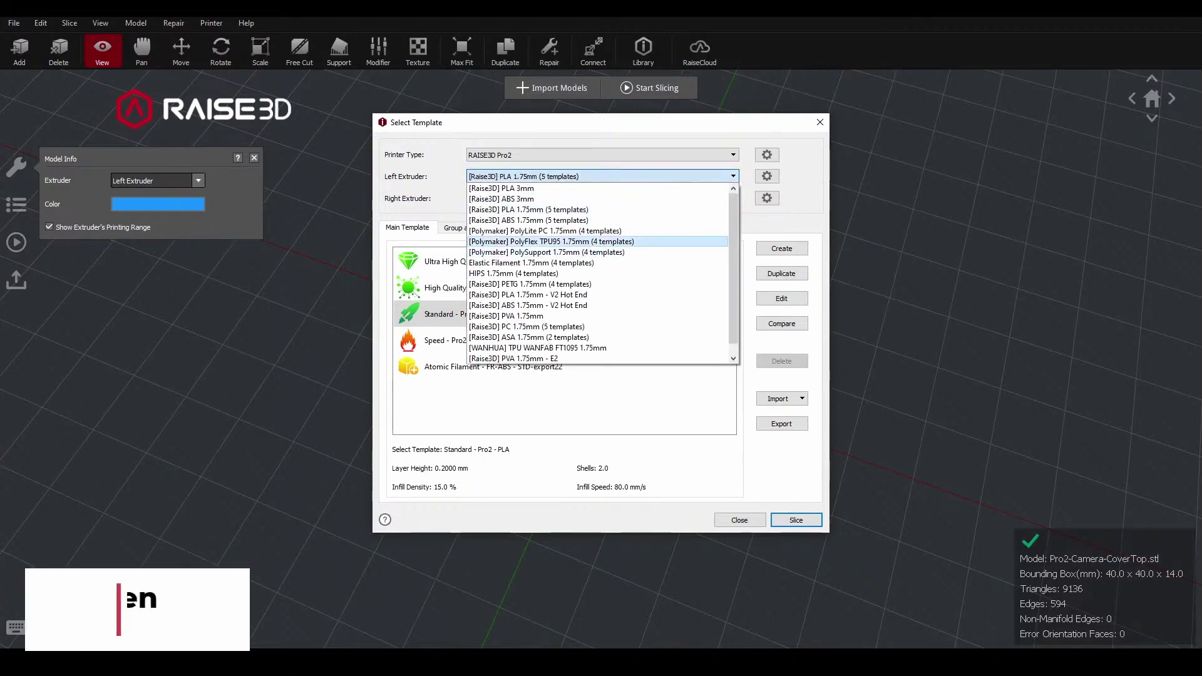
pyautogui.click(550, 241)
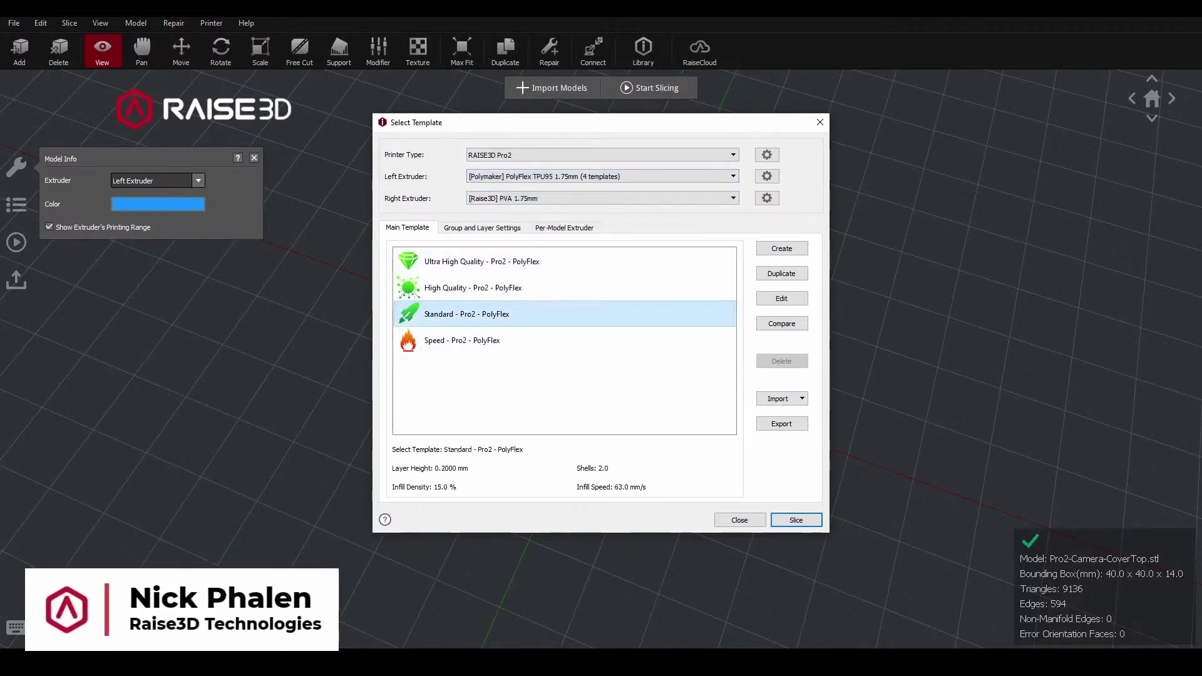
pyautogui.click(781, 298)
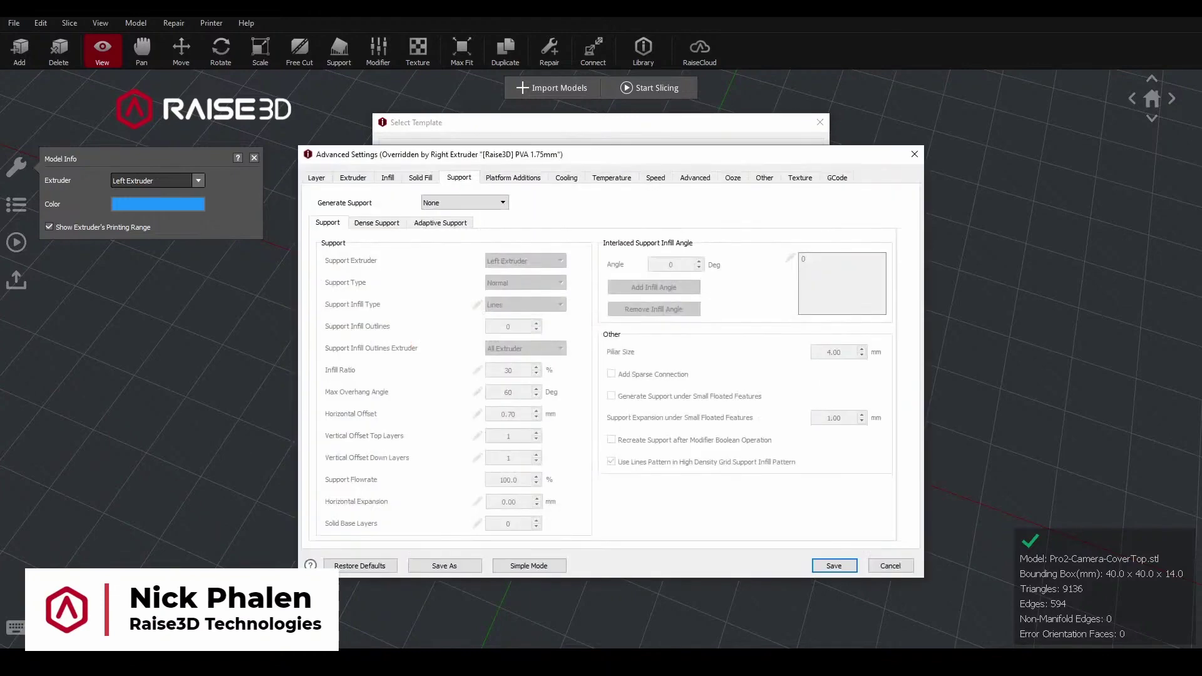
pyautogui.click(914, 154)
# Choose [Raise3D] PLA 1.75mm for the right extruder and check its filament settings for slicing overrides.
pyautogui.click(733, 198)
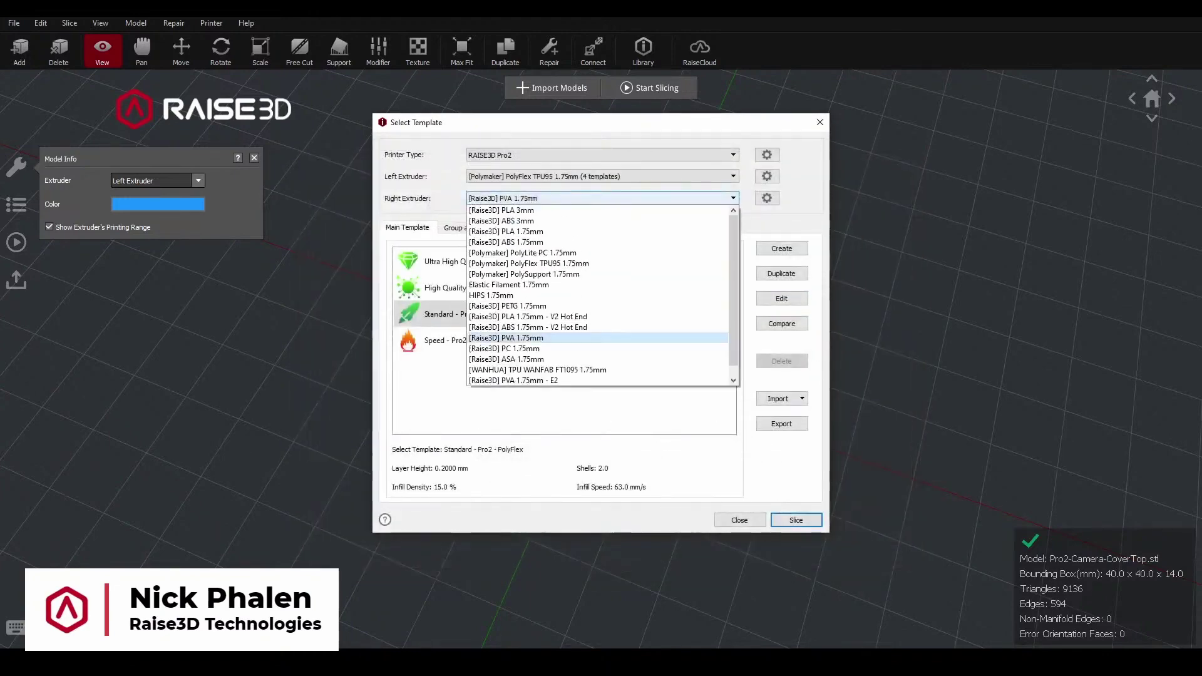
pyautogui.click(506, 230)
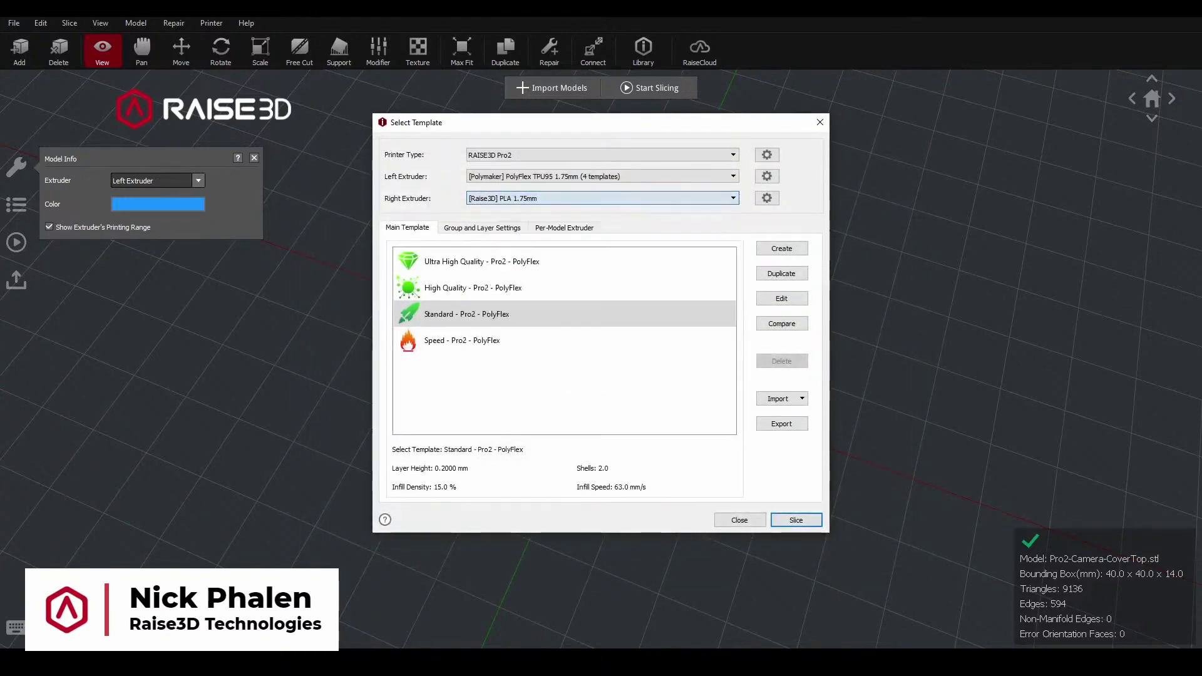
pyautogui.click(766, 198)
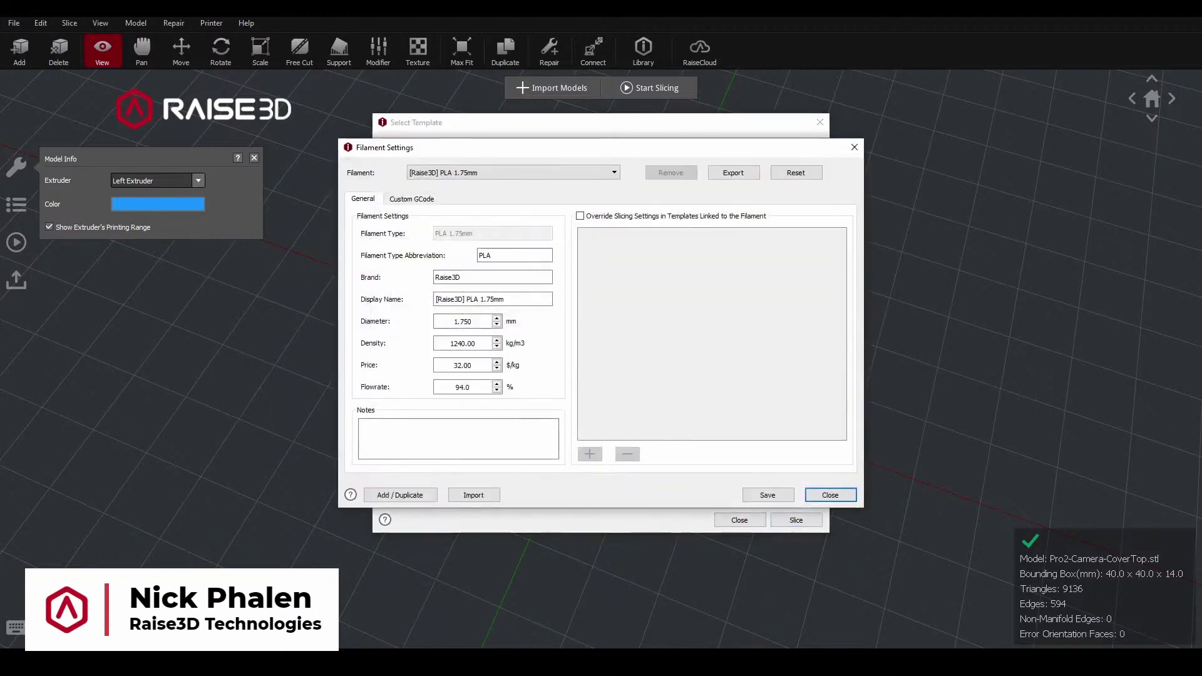
pyautogui.click(850, 149)
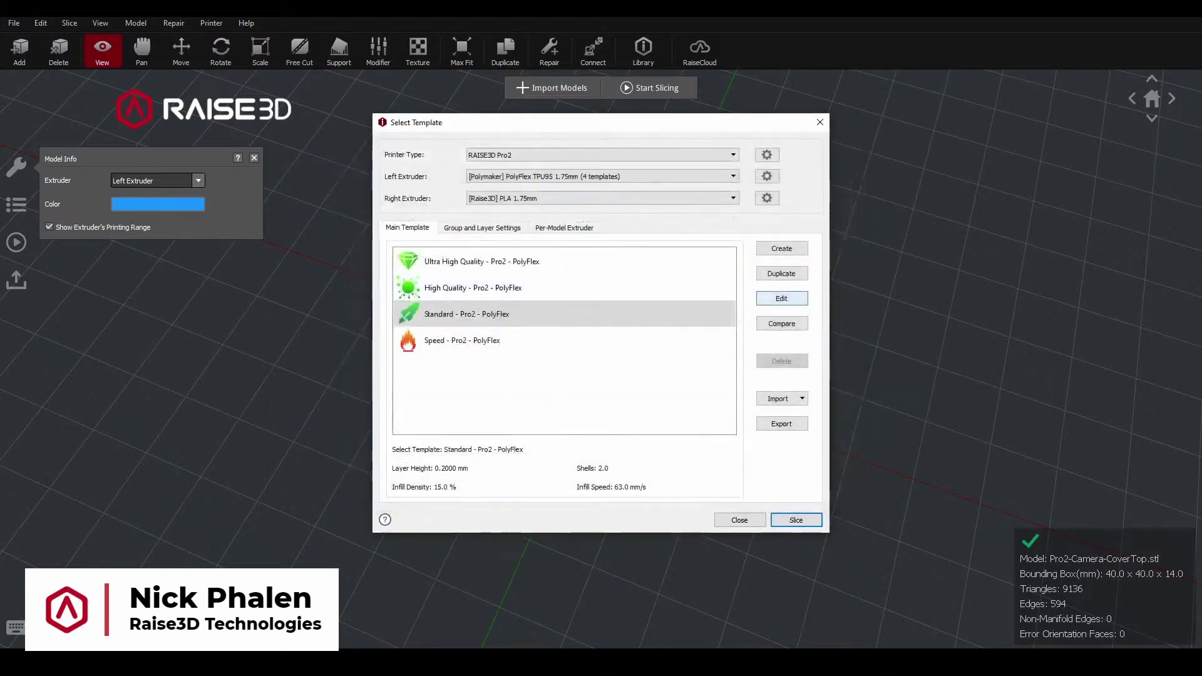
# Open the Standard - Pro2 - PolyFlex template for editing and examine the left extruder's retraction speed and retraction material amount.
pyautogui.click(781, 298)
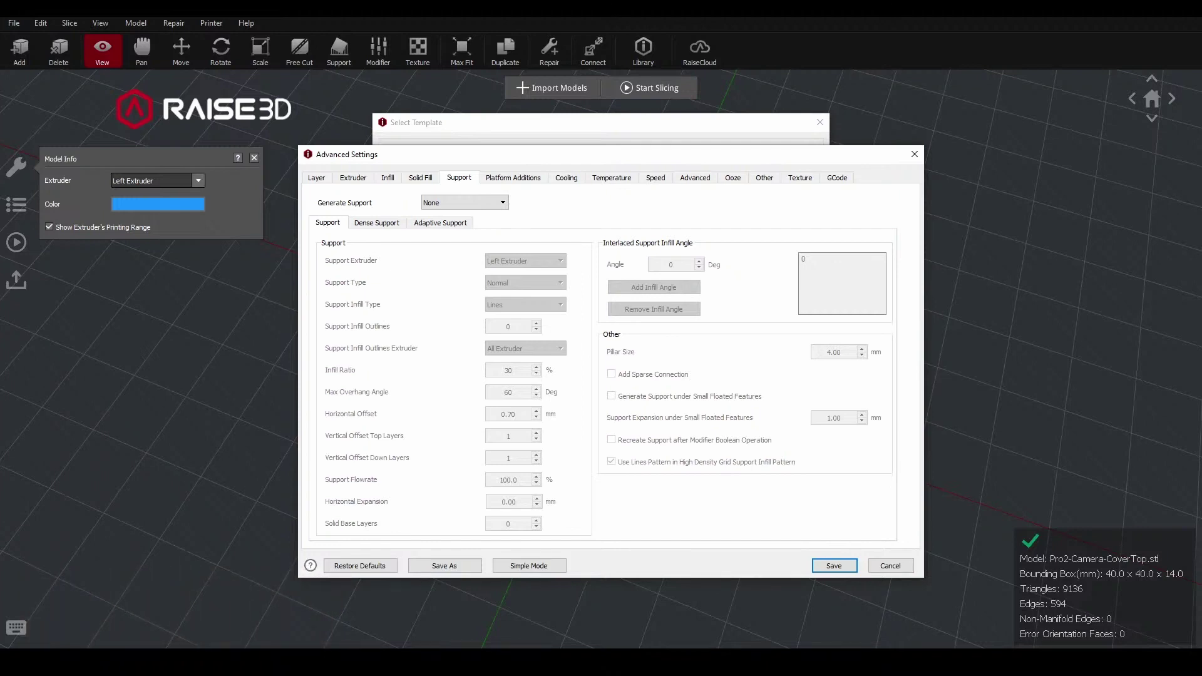
pyautogui.click(317, 178)
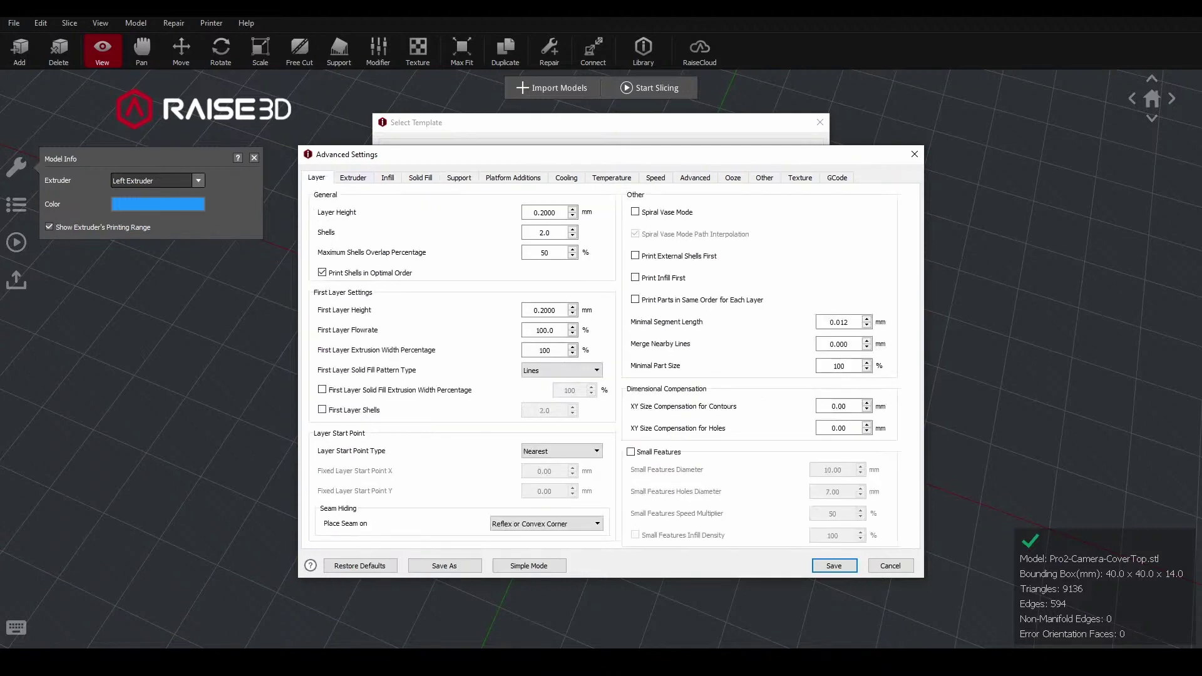
pyautogui.click(353, 178)
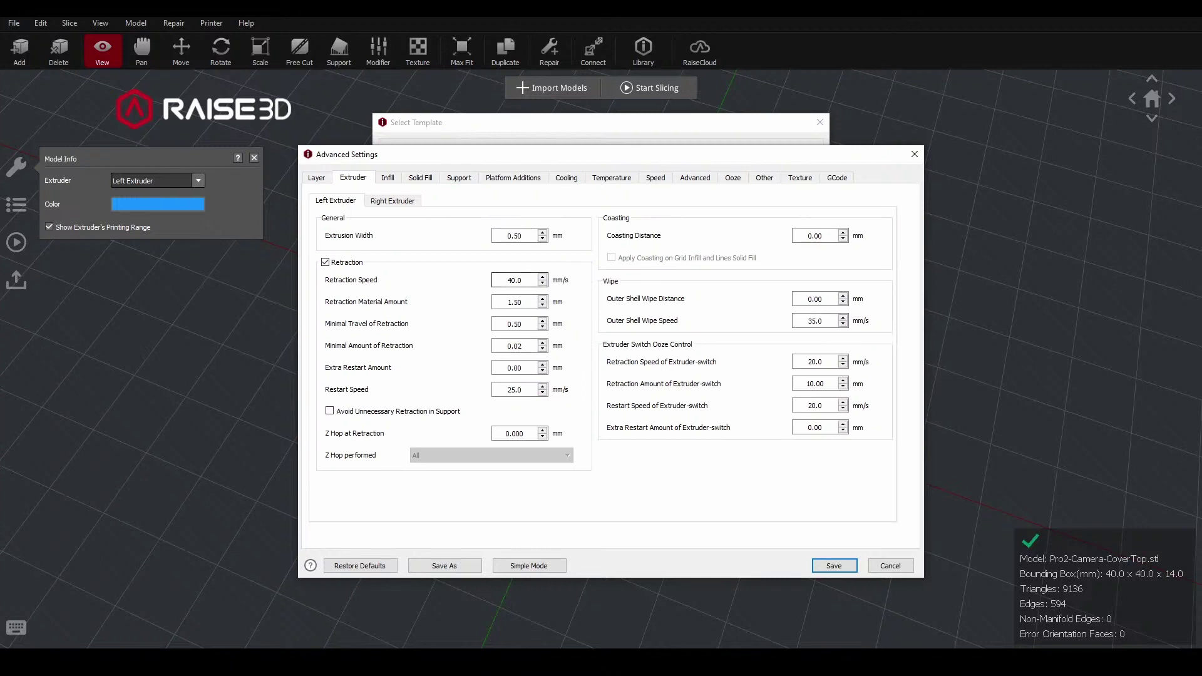
pyautogui.doubleClick(514, 280)
pyautogui.click(514, 280)
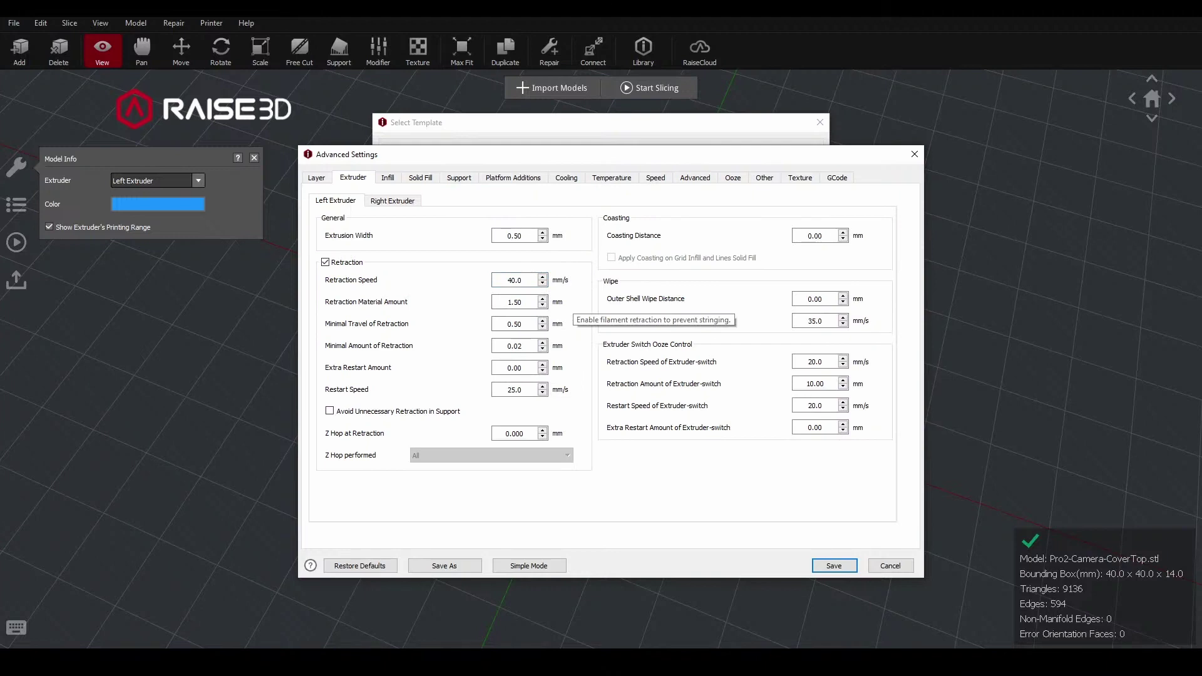
pyautogui.doubleClick(515, 302)
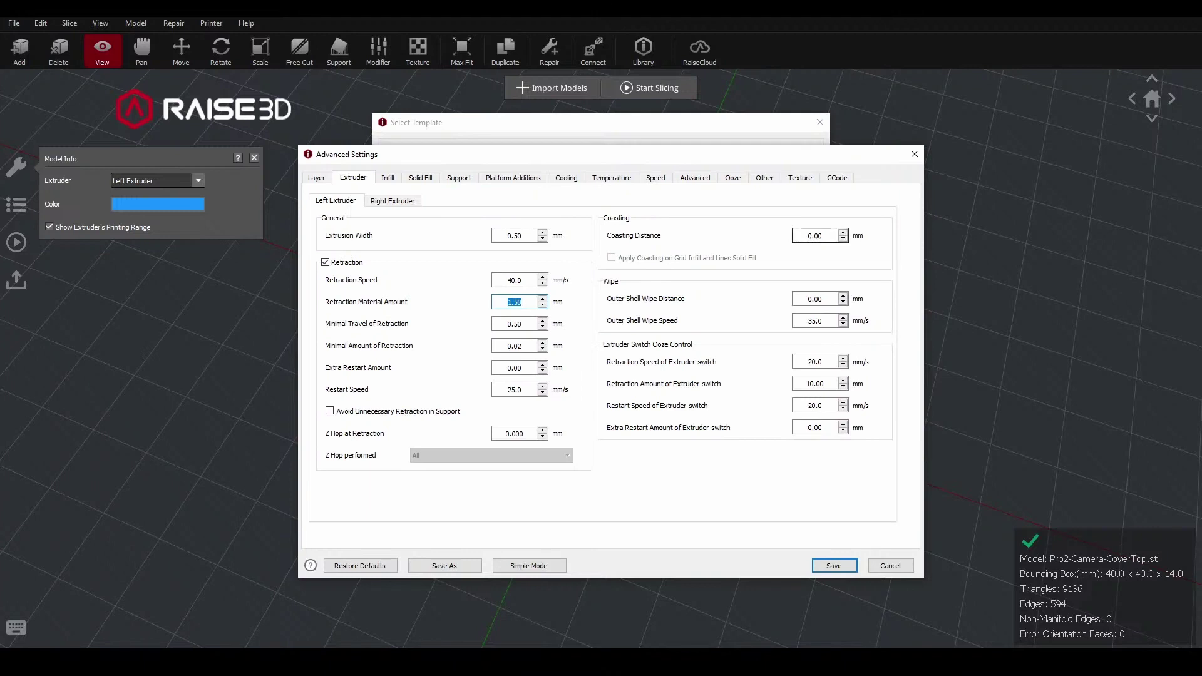
# Set the left extruder's Coasting Distance to 0.2 mm in the PolyFlex template.
pyautogui.doubleClick(815, 236)
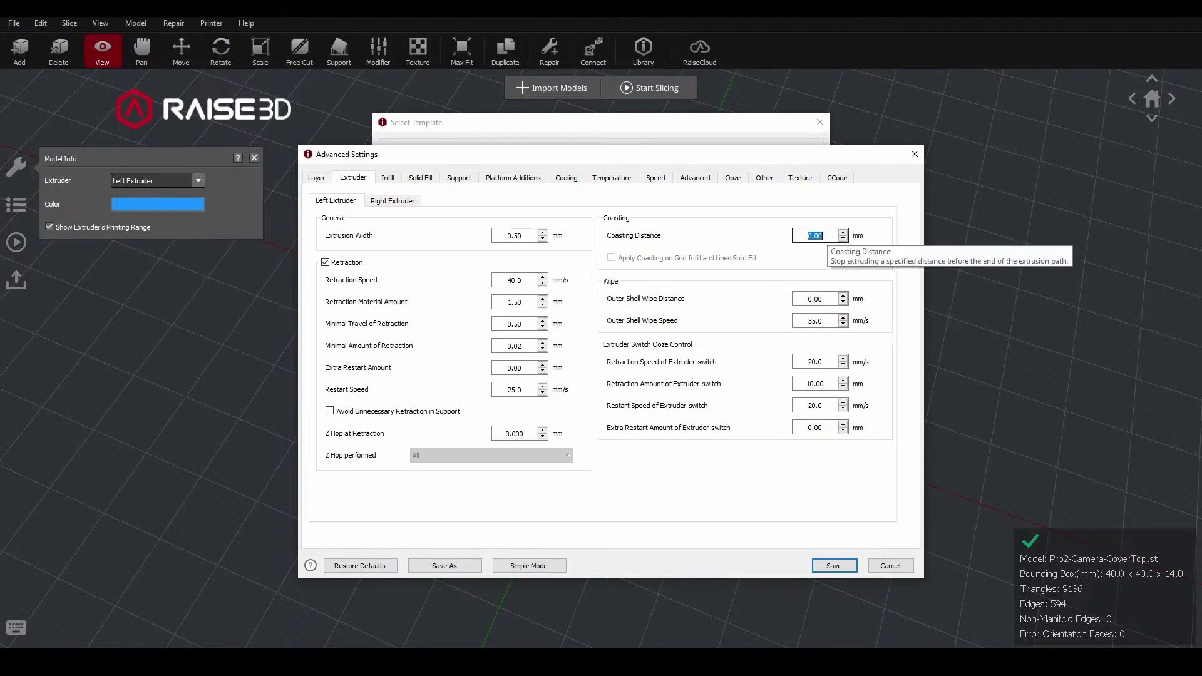
pyautogui.write('.0')
pyautogui.press('BackSpace')
pyautogui.write('2')
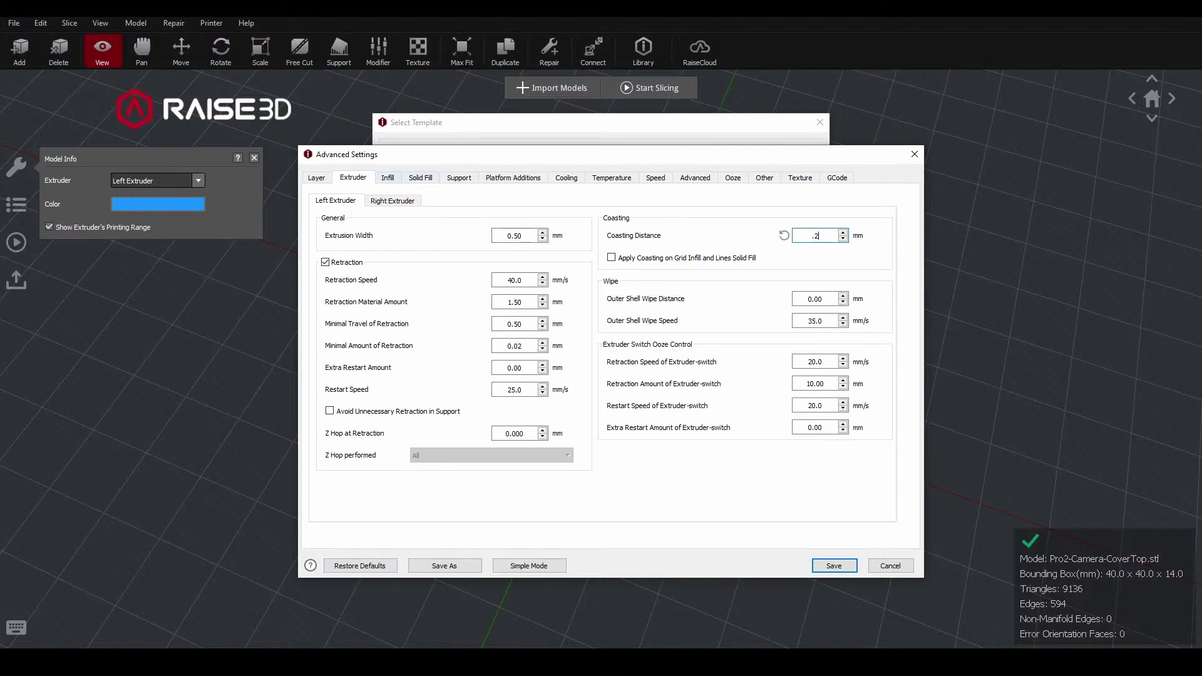
# Review the PolyFlex template's temperature, cooling and support settings and return to the extruder settings.
pyautogui.click(611, 178)
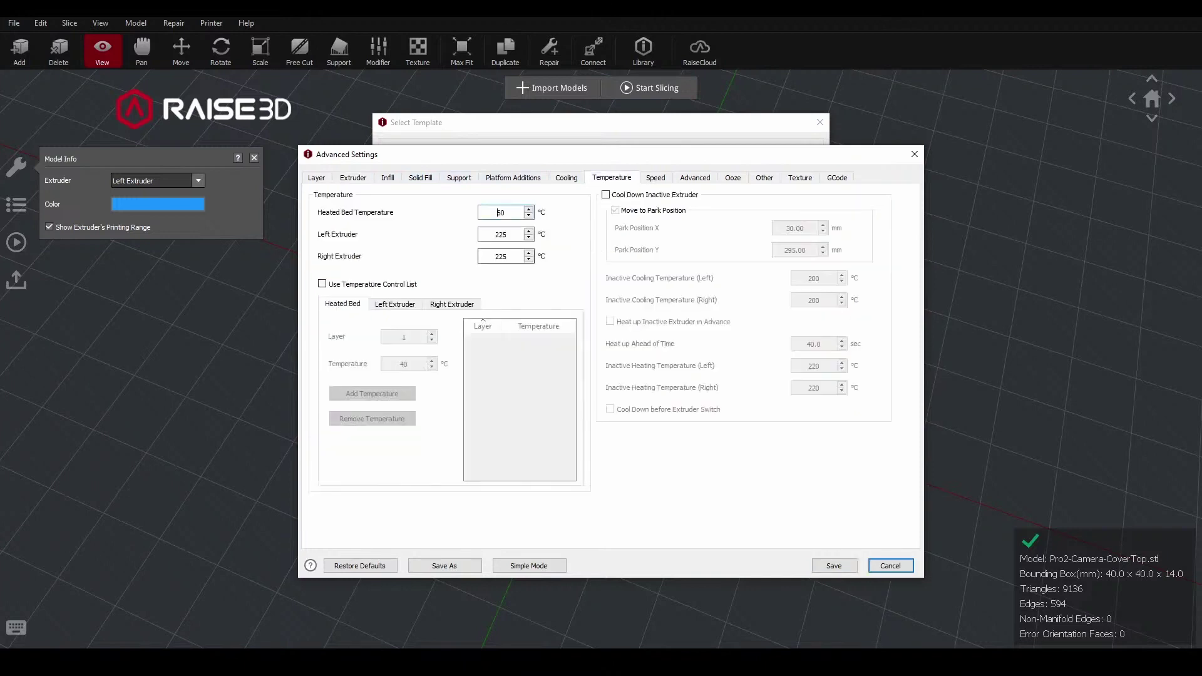
pyautogui.doubleClick(500, 234)
pyautogui.click(565, 178)
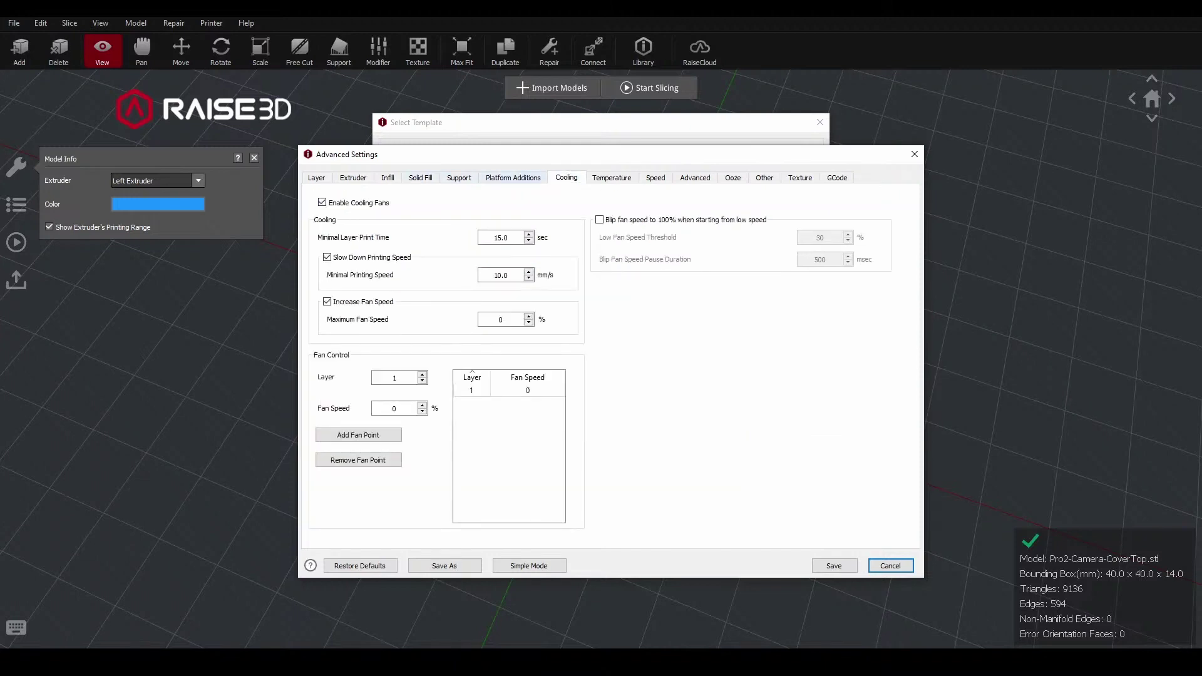
pyautogui.hotkey('ctrl', 'shift', 'Tab')
pyautogui.hotkey('ctrl', 'shift', 'Tab')
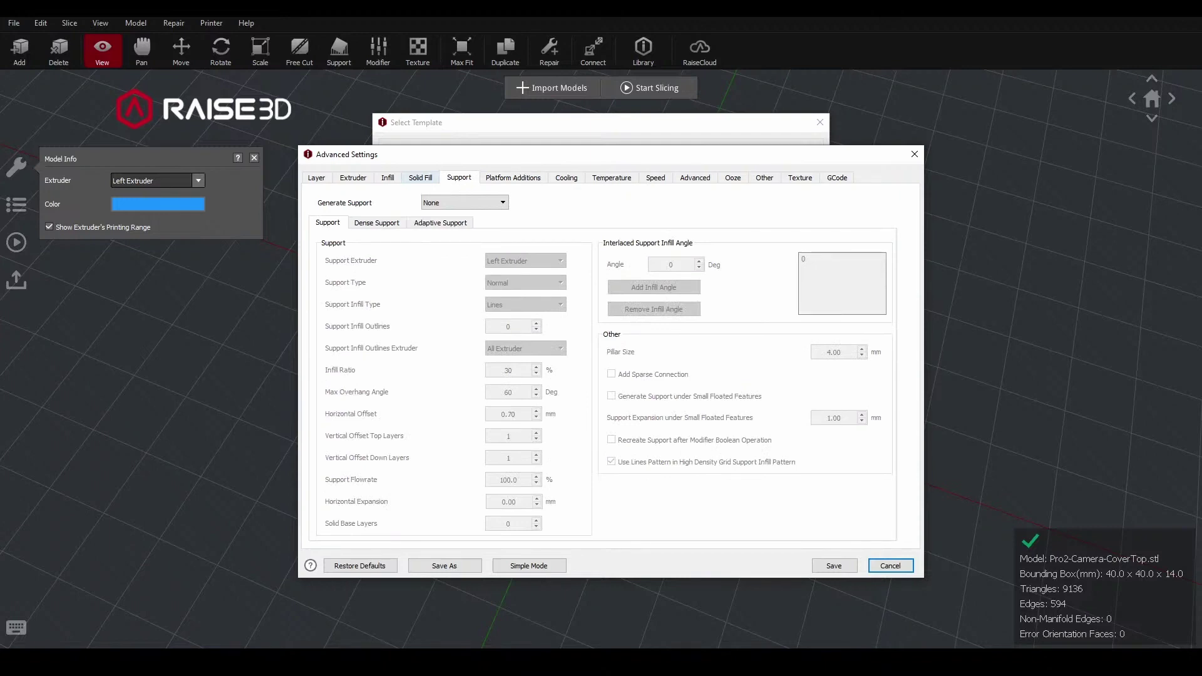
pyautogui.hotkey('ctrl', 'shift', 'Tab')
pyautogui.hotkey('ctrl', 'shift', 'Tab')
pyautogui.hotkey('ctrl', 'shift', 'Tab')
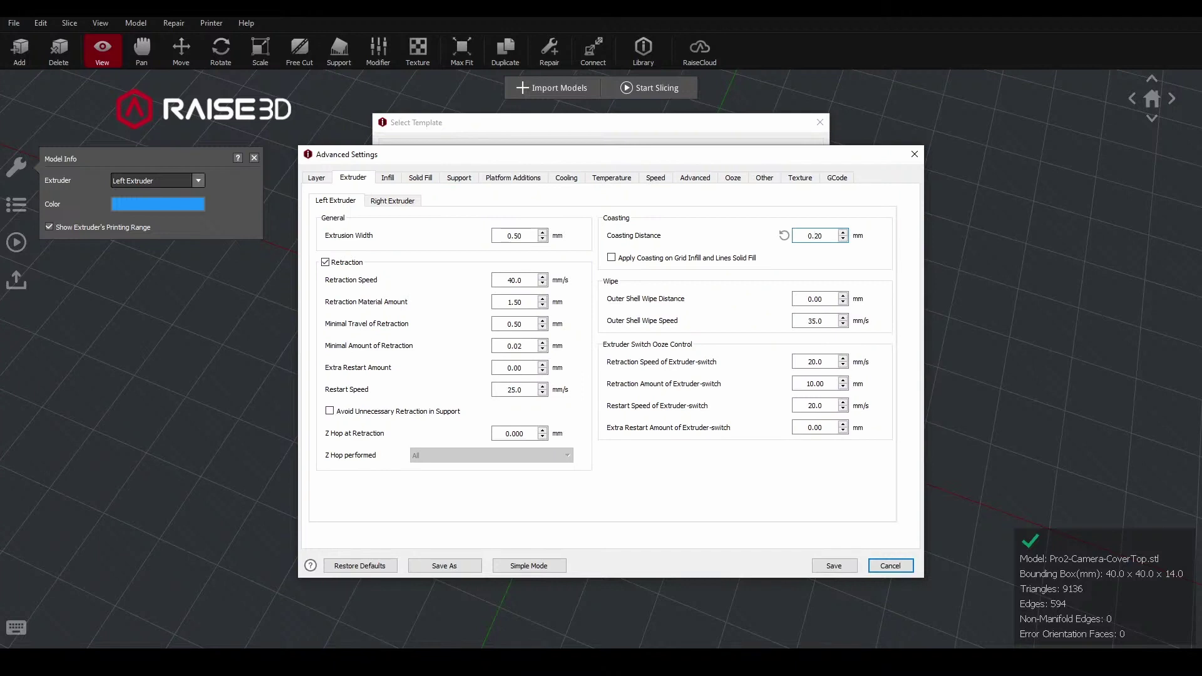
# Check the PolyFlex template's flowrate overrides and its wipe wall and wipe tower settings, and close the template without saving.
pyautogui.click(695, 177)
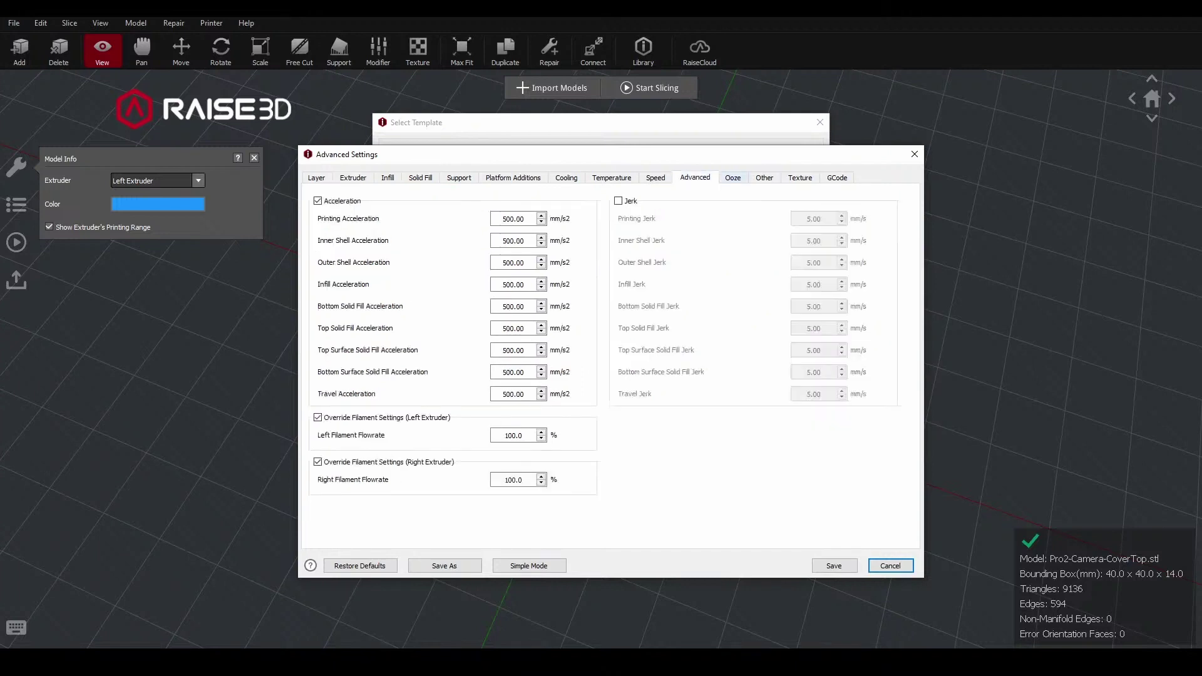
pyautogui.click(732, 177)
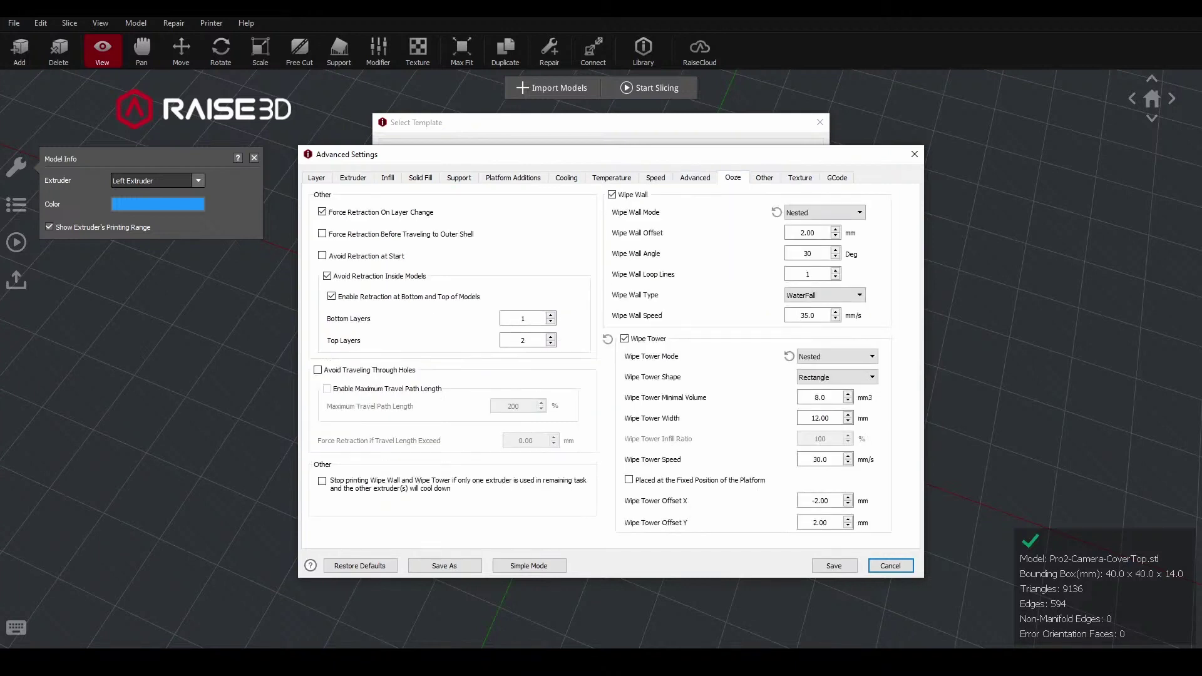
pyautogui.click(915, 154)
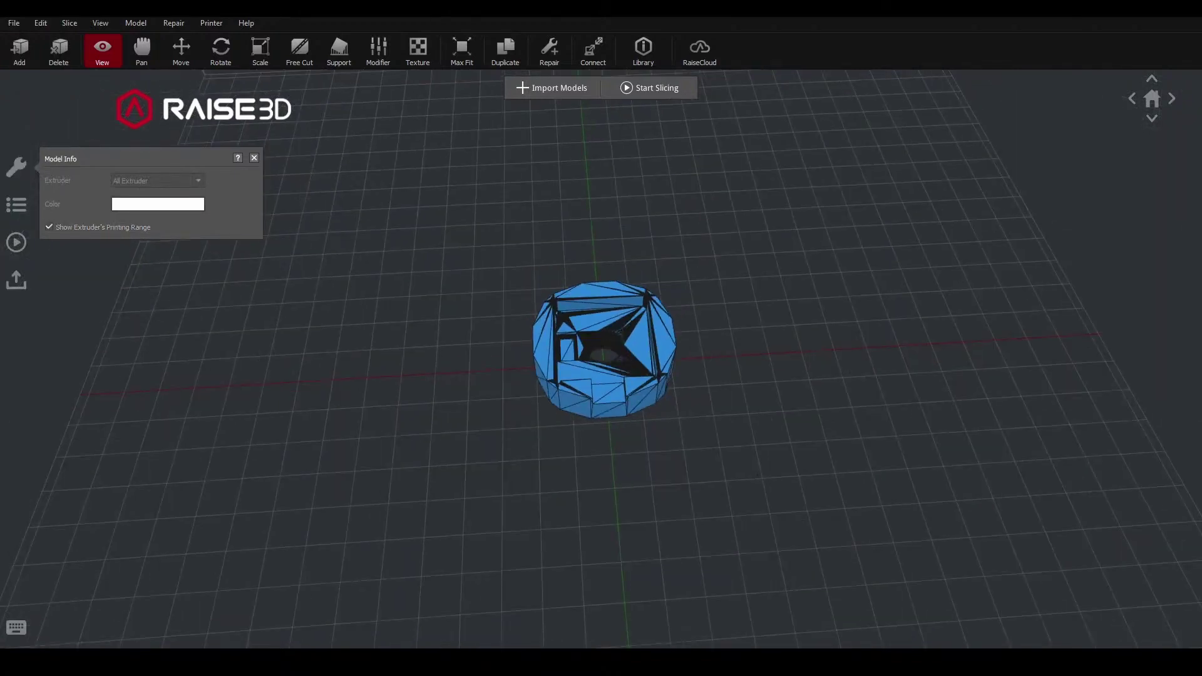
# Select the Pro2-Camera-CoverTop model on the build plate.
pyautogui.moveTo(663, 376); pyautogui.dragTo(626, 332)
pyautogui.press('Delete')
pyautogui.click(661, 344)
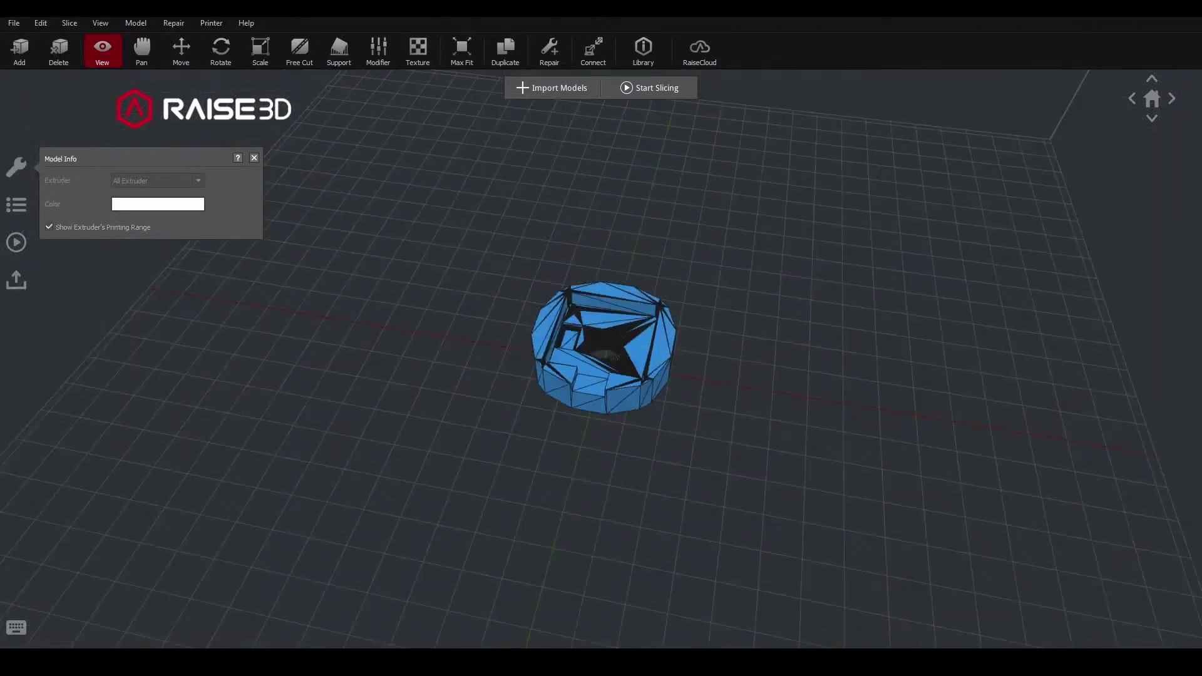
pyautogui.click(623, 338)
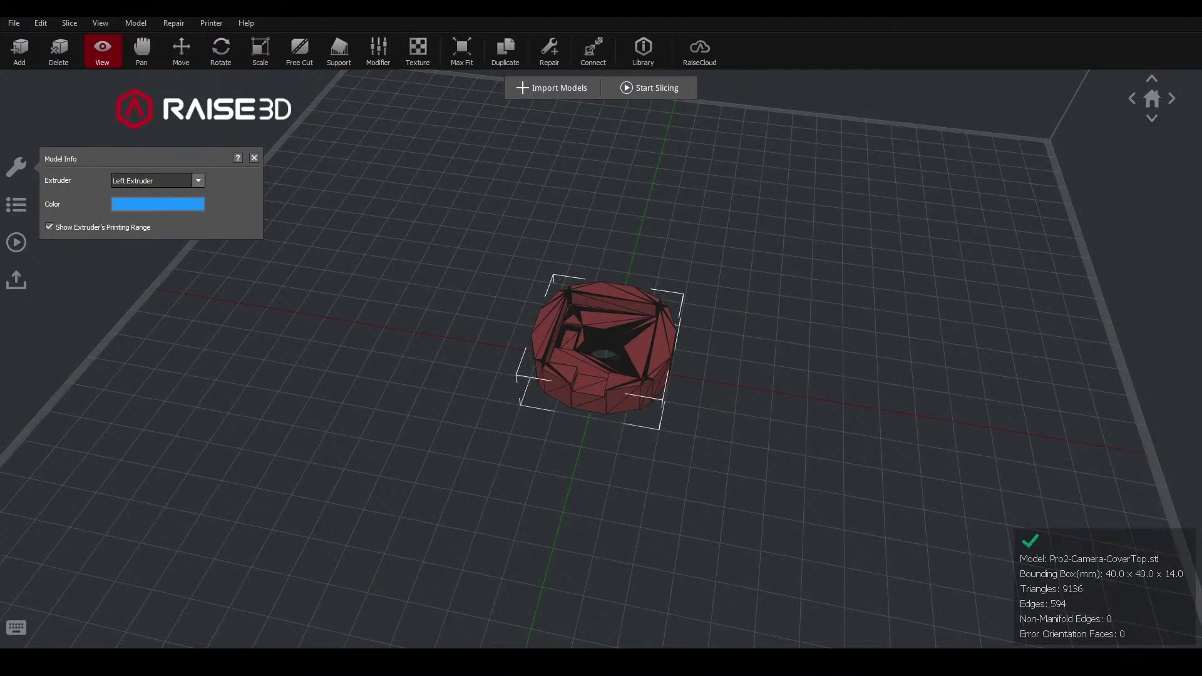
# Set the RAISE3D Pro2 printer's right nozzle diameter to 0.8 mm for slicing and save the printer settings.
pyautogui.click(650, 88)
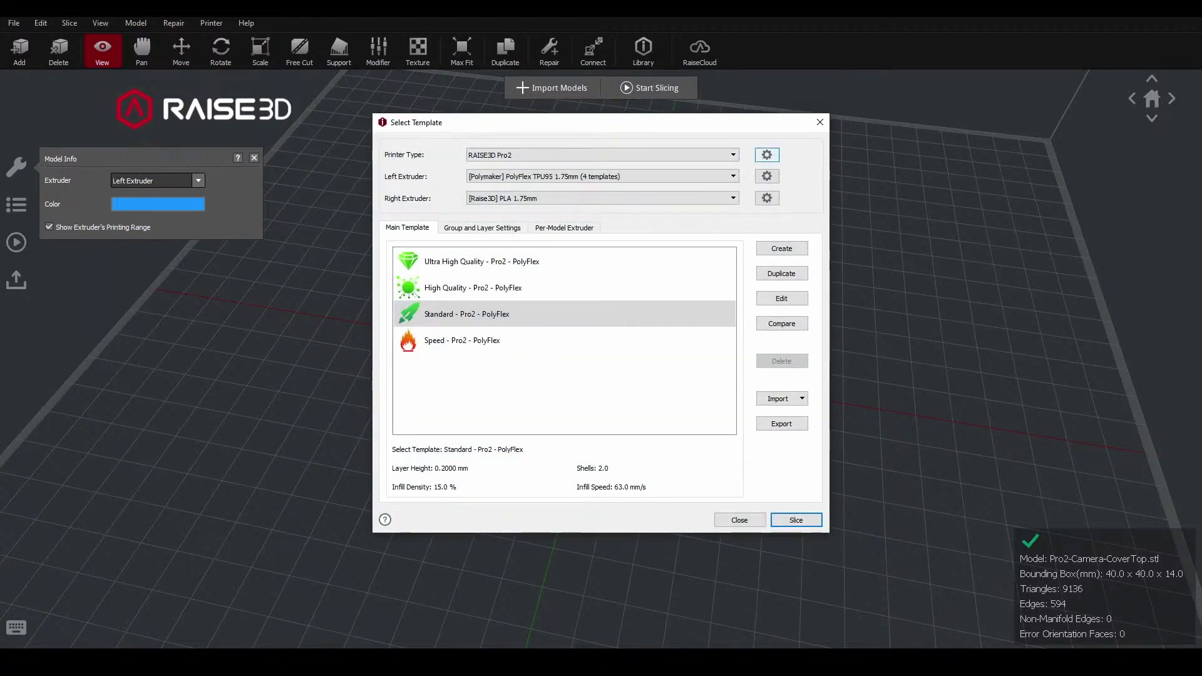
pyautogui.click(767, 155)
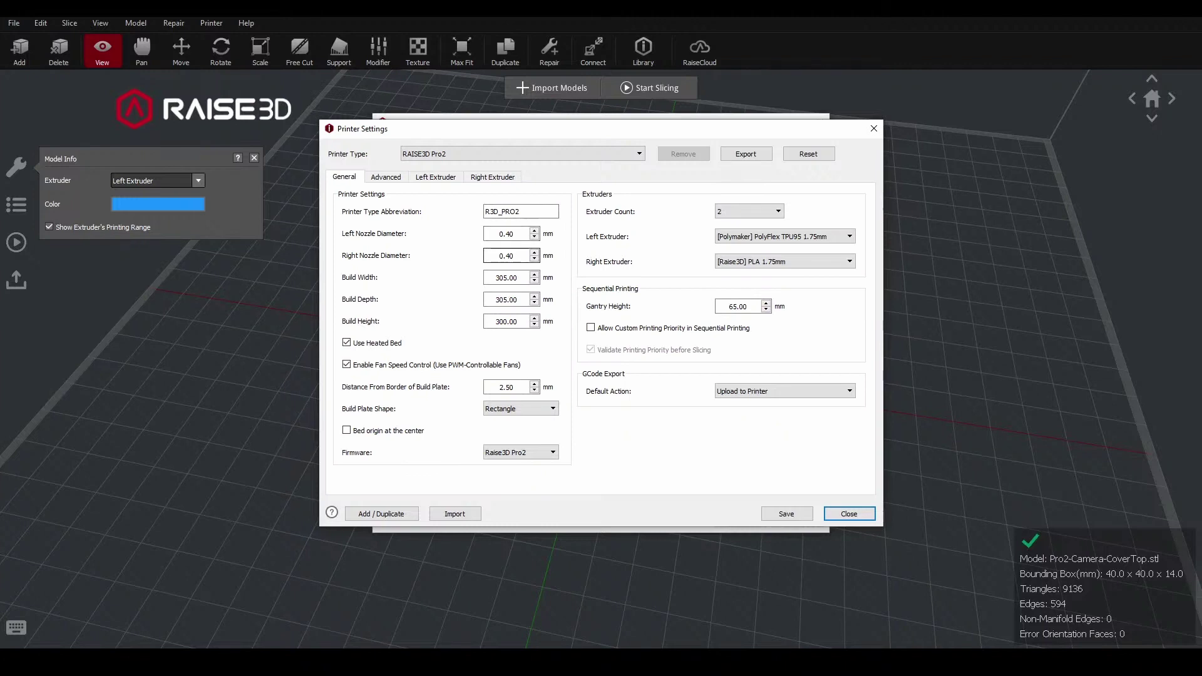
pyautogui.doubleClick(509, 256)
pyautogui.write('8')
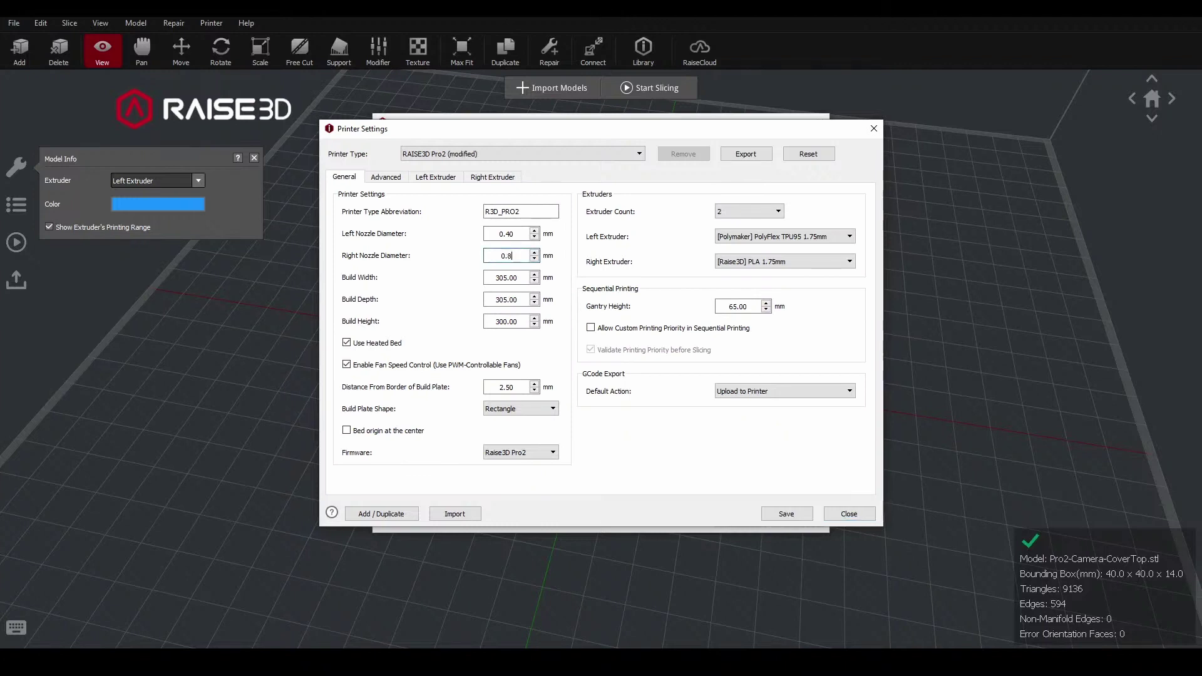
pyautogui.click(787, 514)
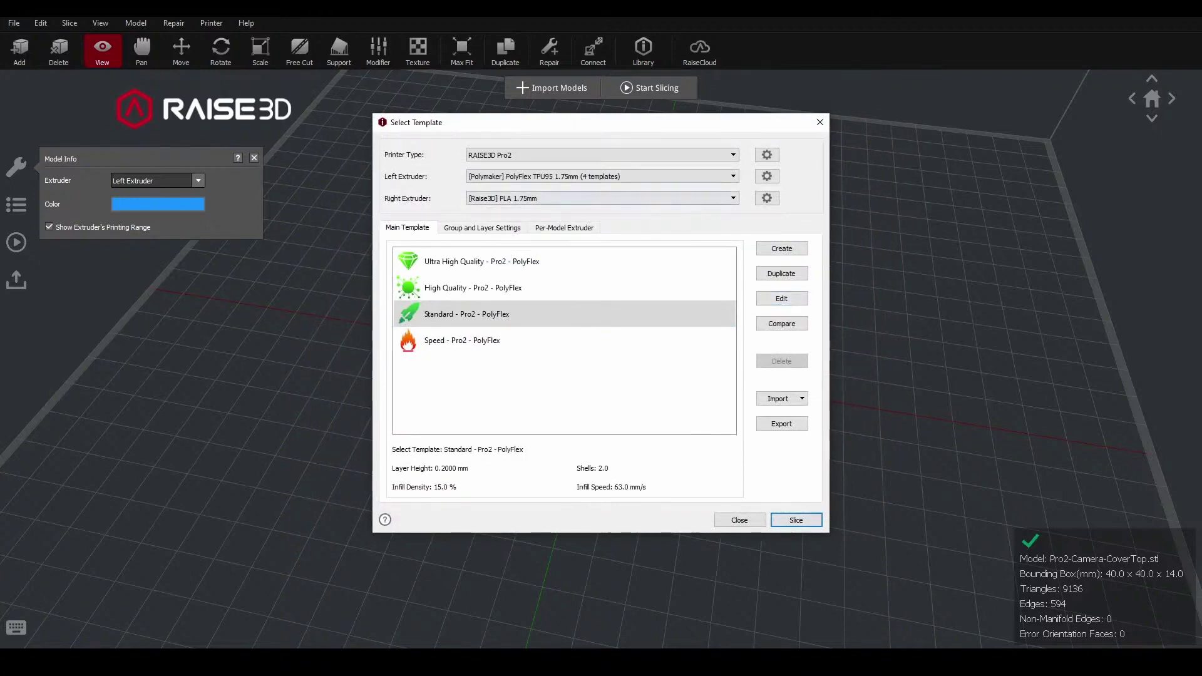
# Assign Raise3D PLA 1.75mm to the left extruder and open the Standard - Pro2 - PLA template for editing.
pyautogui.click(625, 175)
pyautogui.click(601, 210)
pyautogui.click(600, 314)
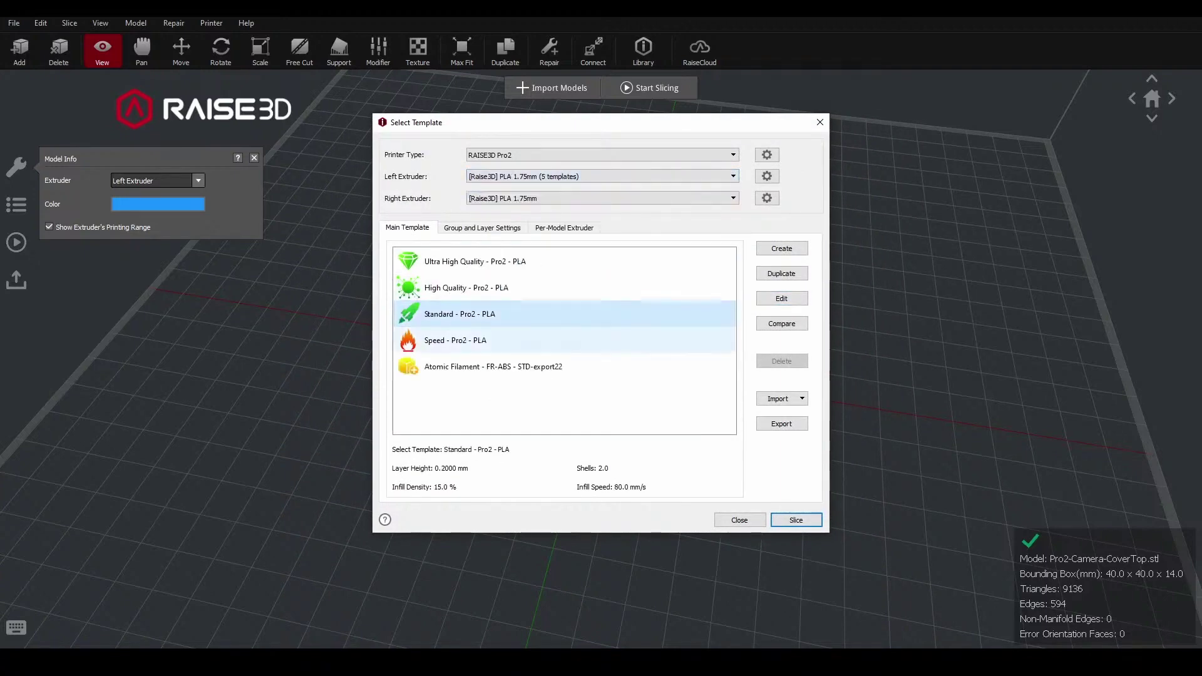
pyautogui.click(782, 299)
pyautogui.click(781, 298)
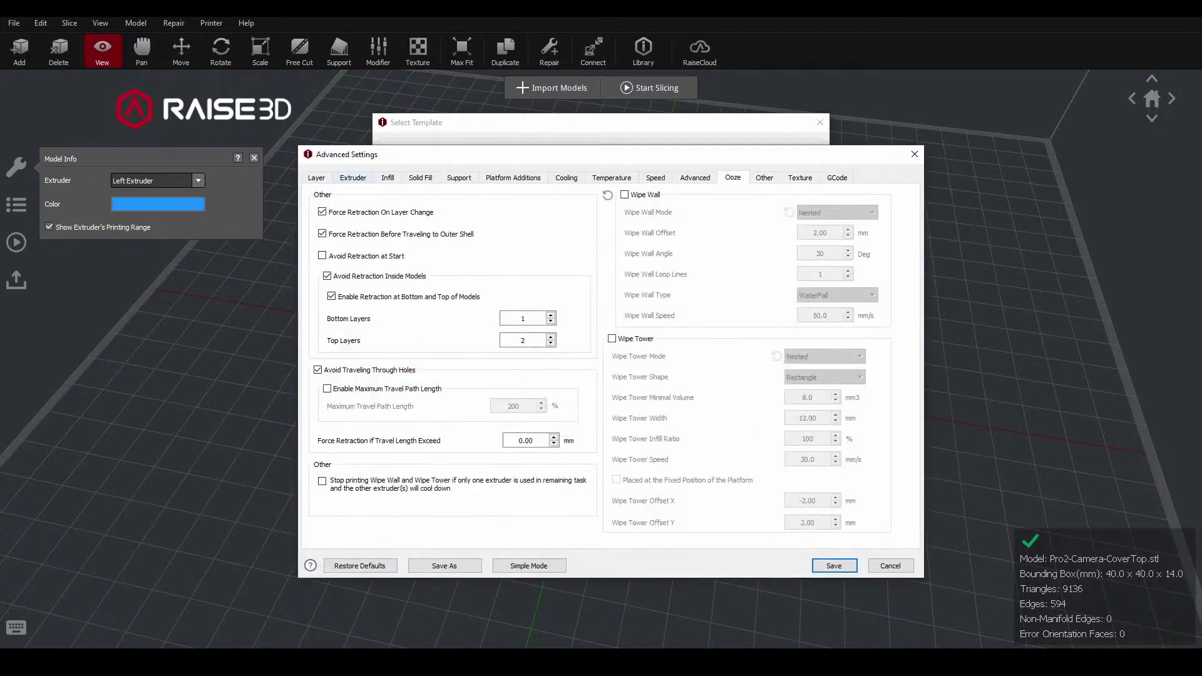
# Reset the right extruder's extrusion width to its default of 0.80 mm in the Standard - Pro2 - PLA template.
pyautogui.click(353, 177)
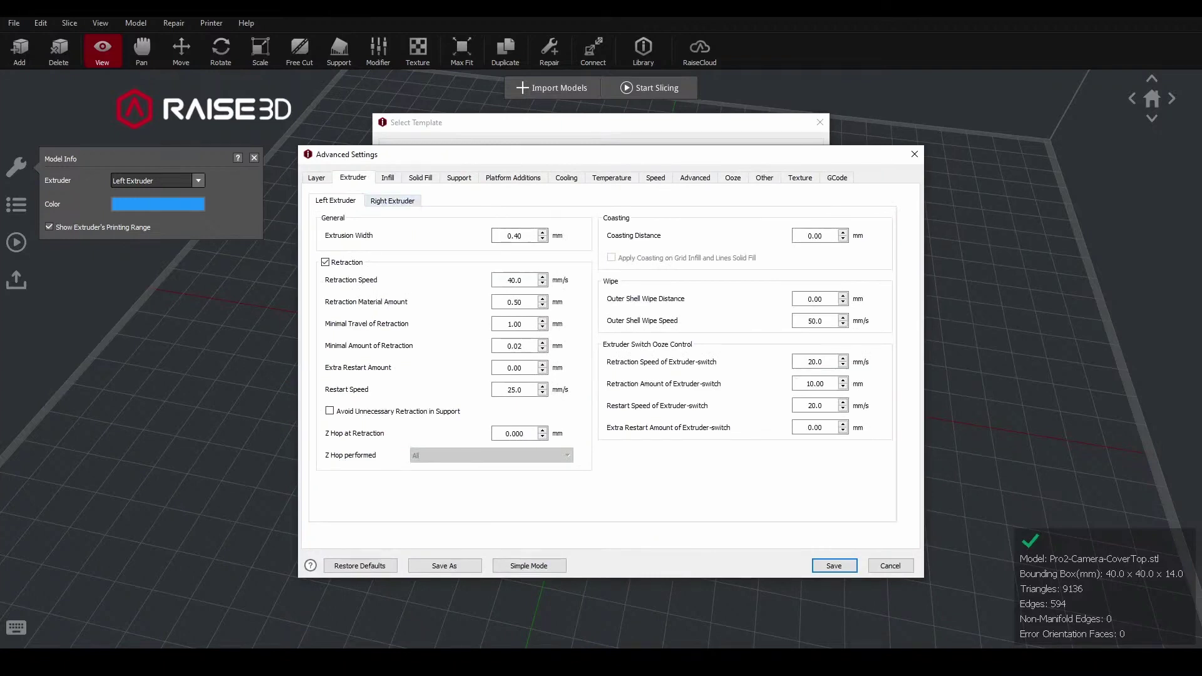
pyautogui.click(392, 201)
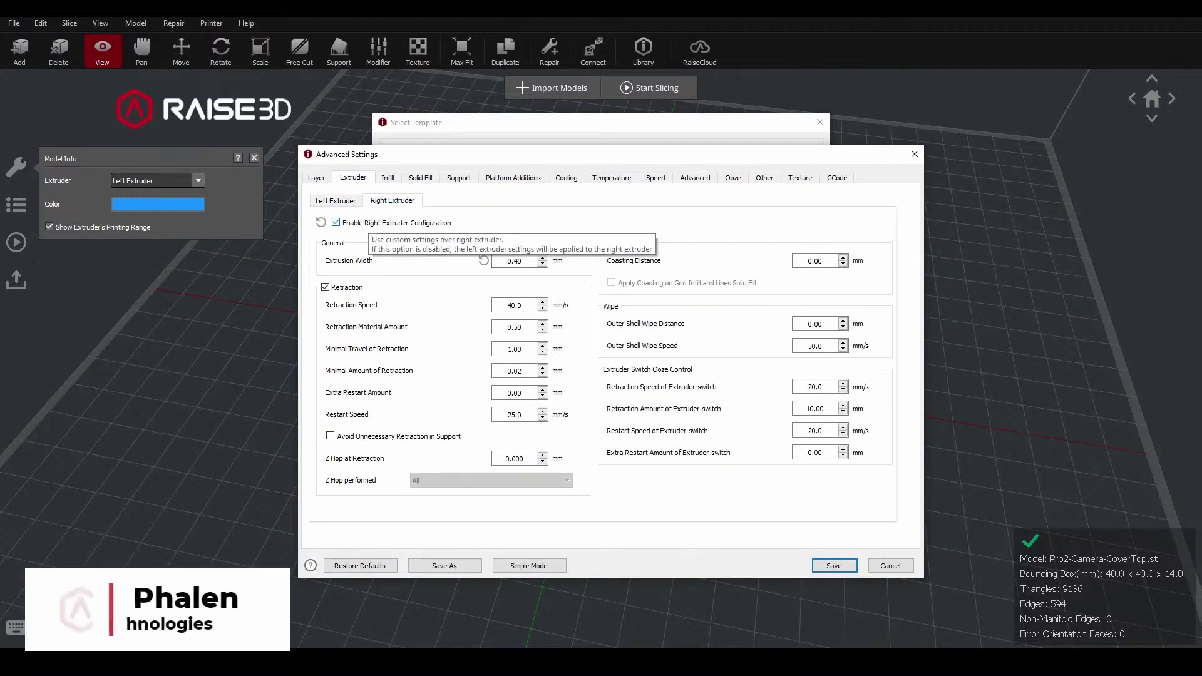
pyautogui.click(483, 260)
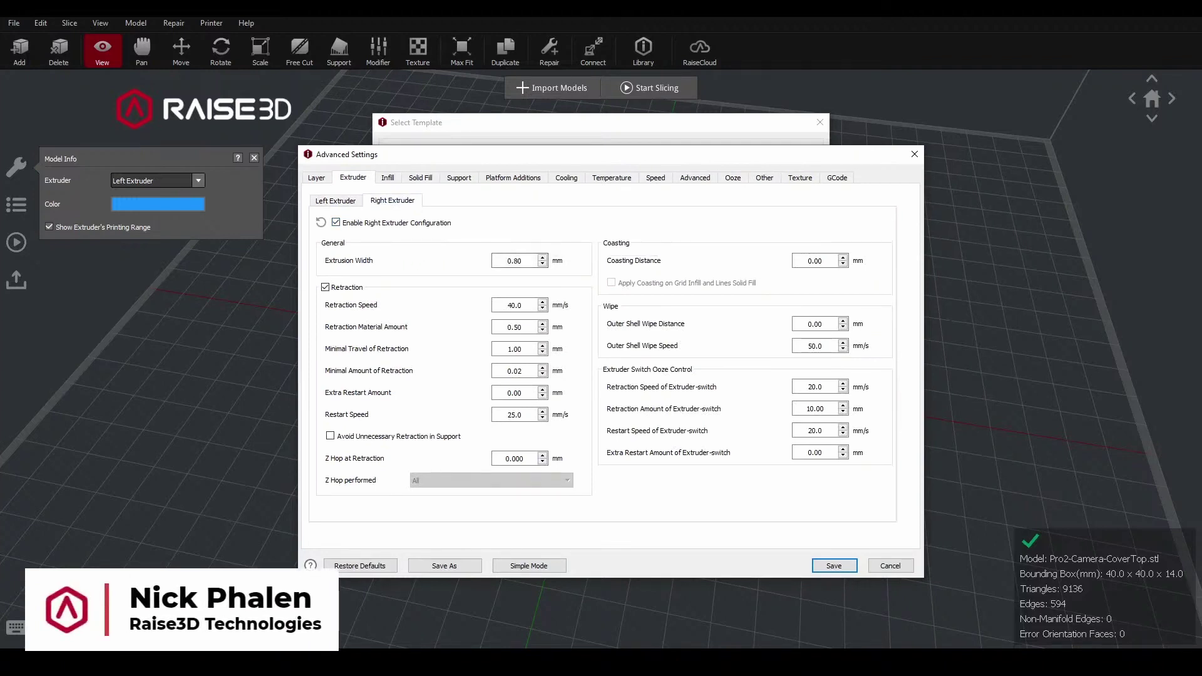